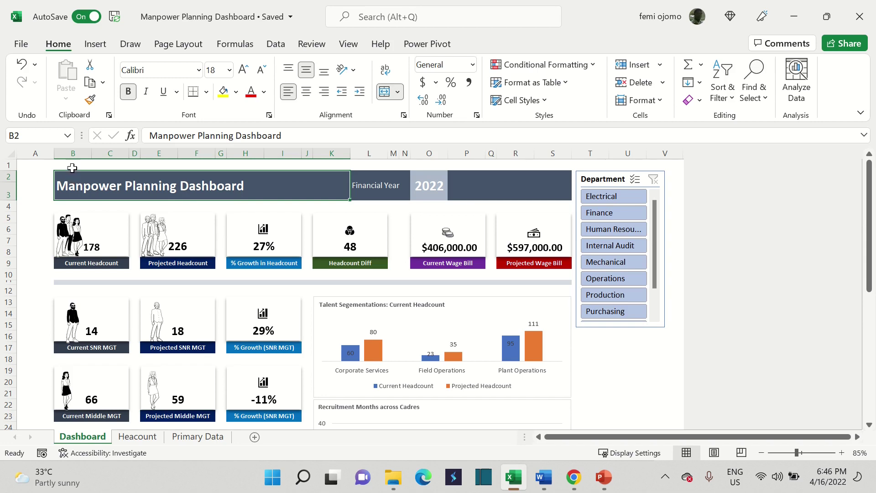
# Step: Unmerge the dashboard title cells B2:K3
pyautogui.moveTo(72, 167); pyautogui.dragTo(331, 166)
pyautogui.click(73, 184)
pyautogui.click(385, 94)
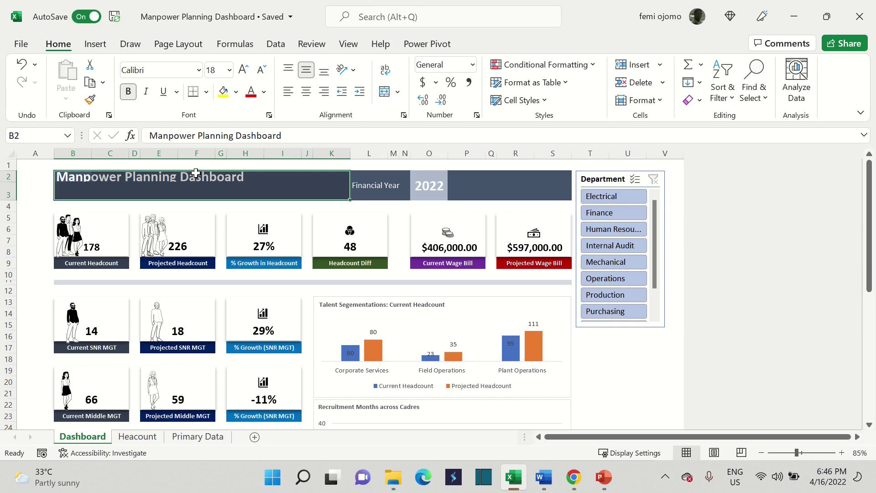
pyautogui.click(172, 185)
pyautogui.click(88, 189)
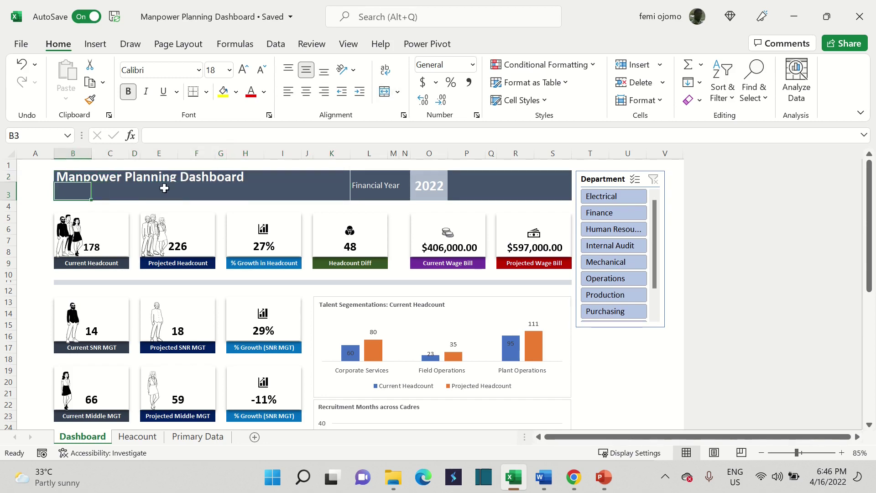
# Step: Merge and center B2:K3 for the Manpower Planning Dashboard title, and left-align the title text
pyautogui.click(75, 174)
pyautogui.moveTo(117, 180); pyautogui.dragTo(342, 189)
pyautogui.click(385, 92)
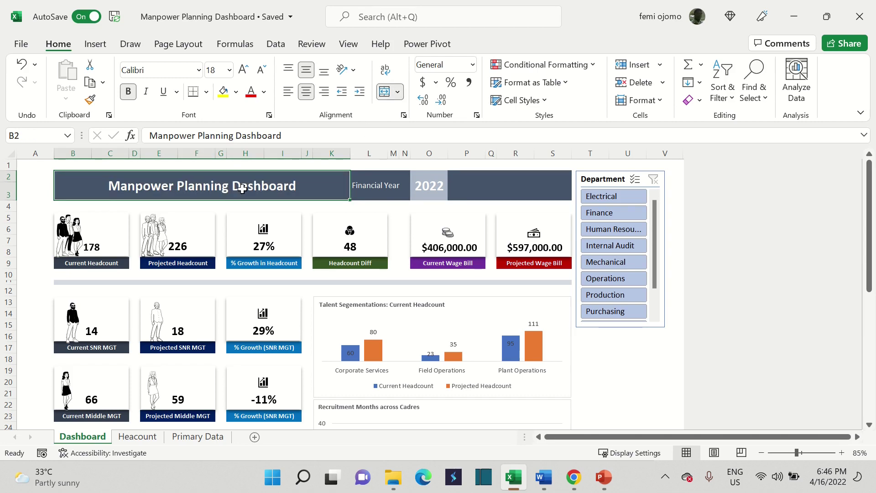
pyautogui.click(289, 93)
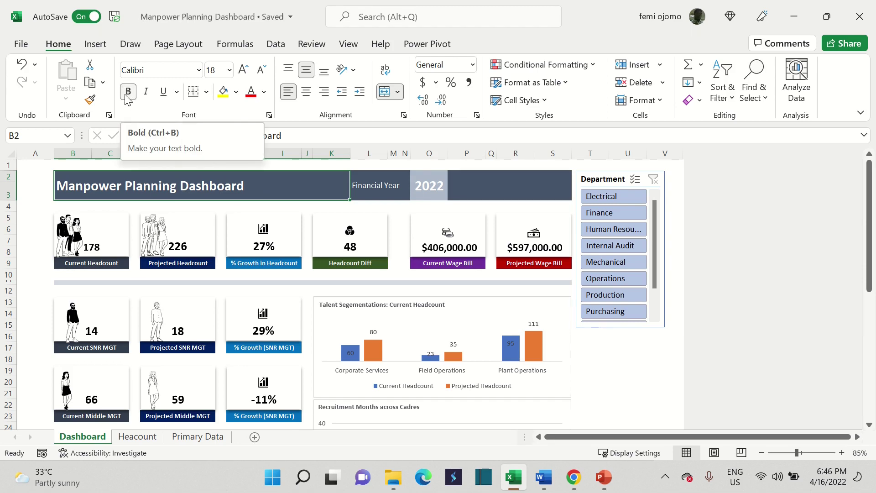
# Step: Set the dashboard title's font size to 22 and its font color to the standard yellow
pyautogui.click(230, 70)
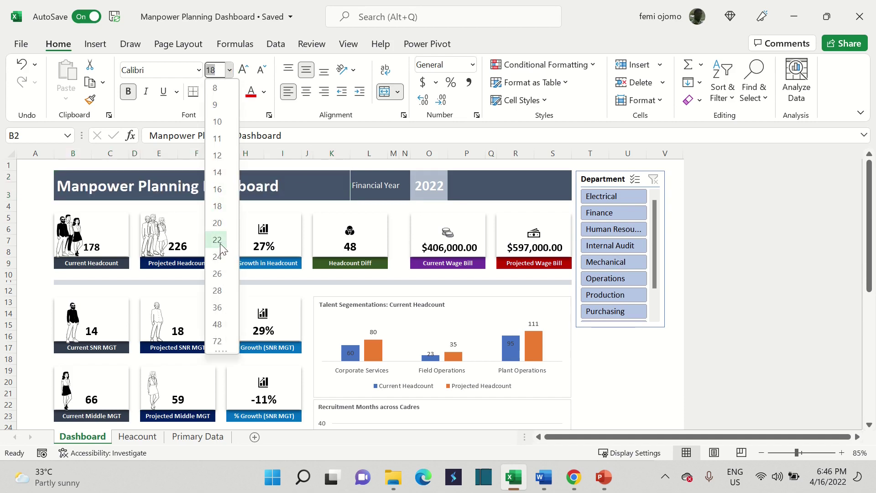
pyautogui.click(221, 241)
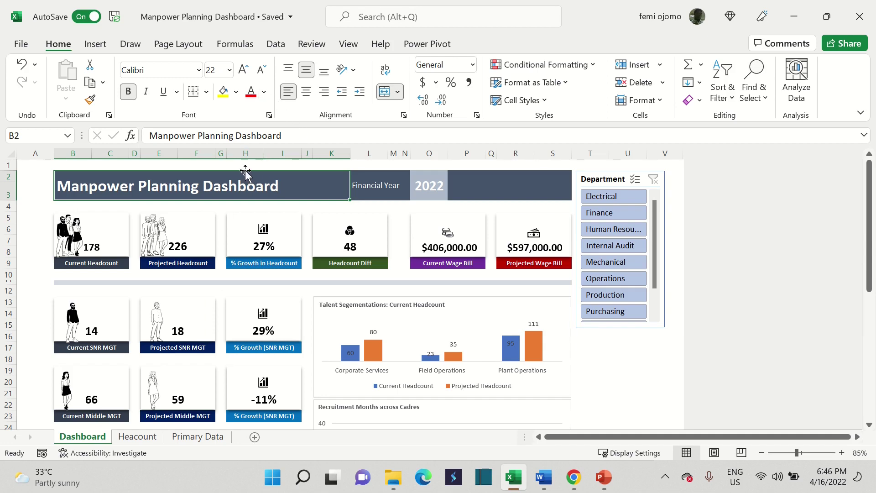
pyautogui.click(264, 93)
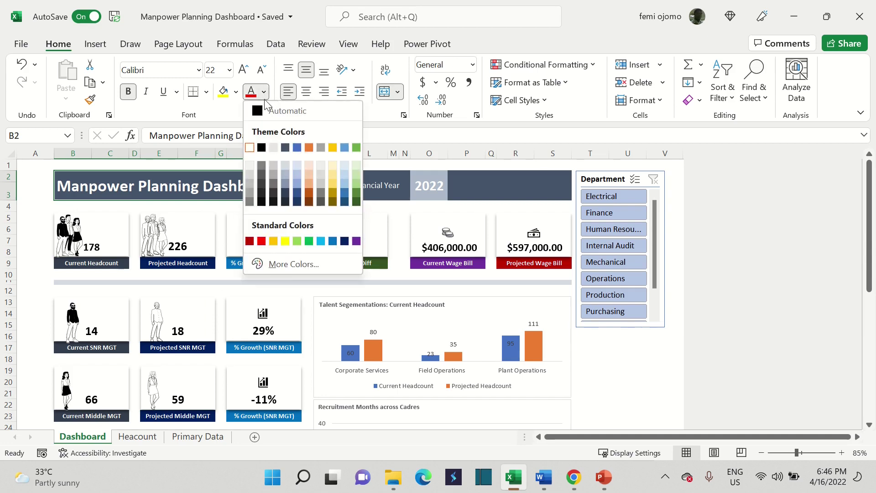
pyautogui.click(285, 241)
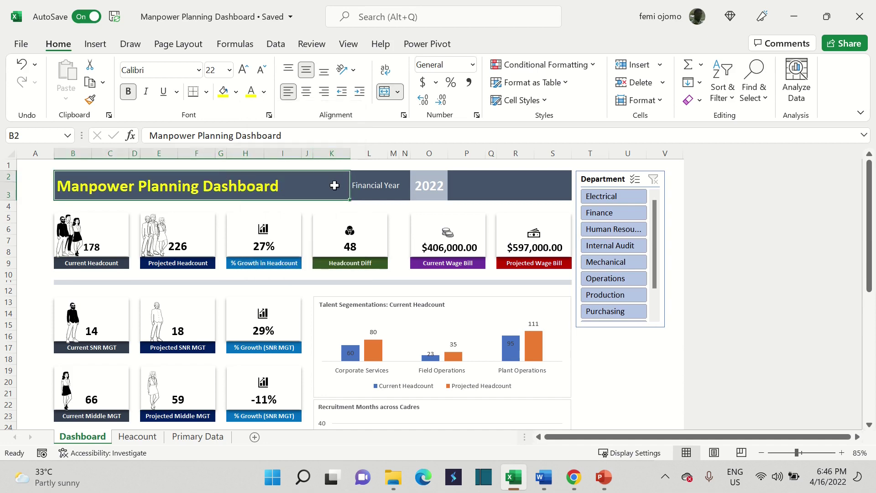
# Step: Try the Financial Year selector in O2 by choosing 2023 and returning it to 2022
pyautogui.click(378, 187)
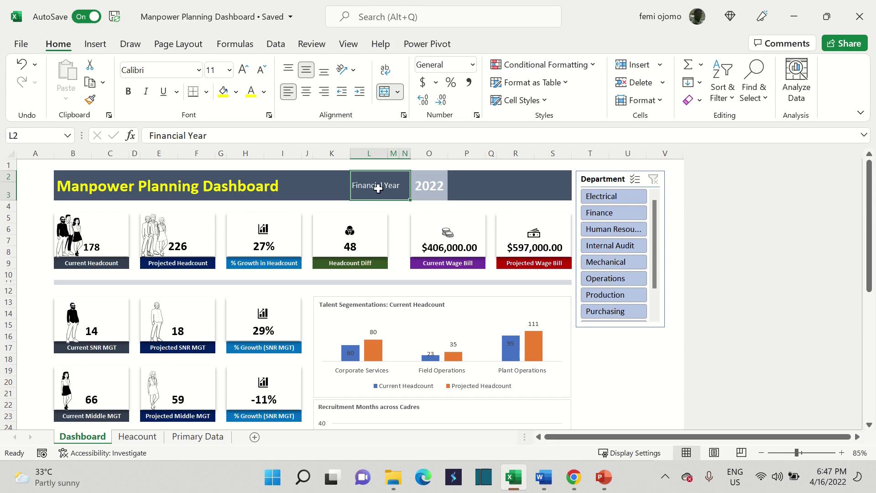
pyautogui.click(440, 186)
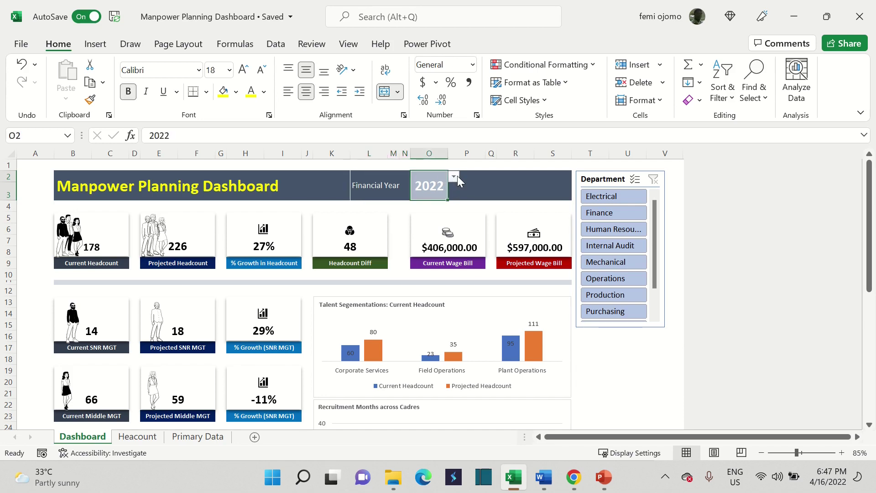
pyautogui.click(458, 175)
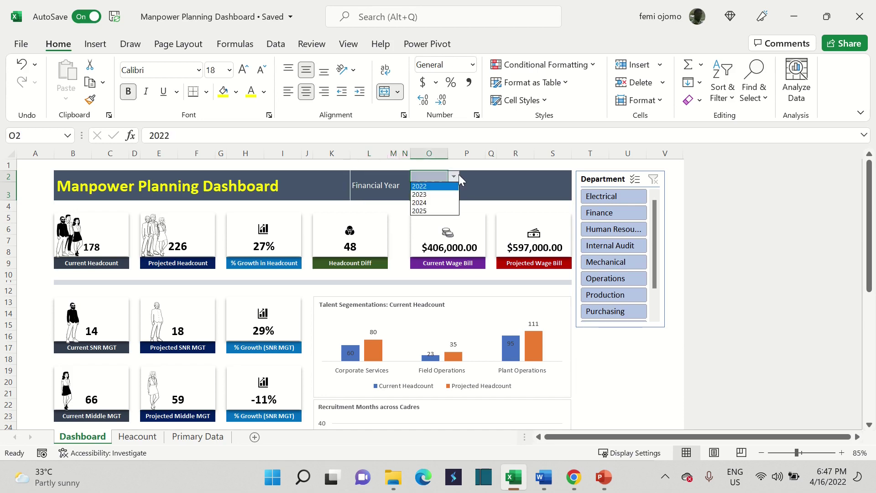
pyautogui.click(441, 195)
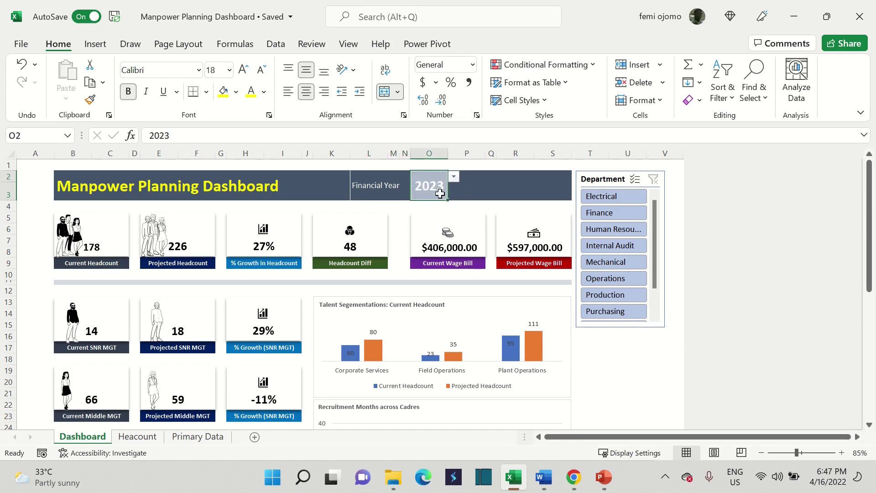
pyautogui.click(453, 174)
pyautogui.click(434, 185)
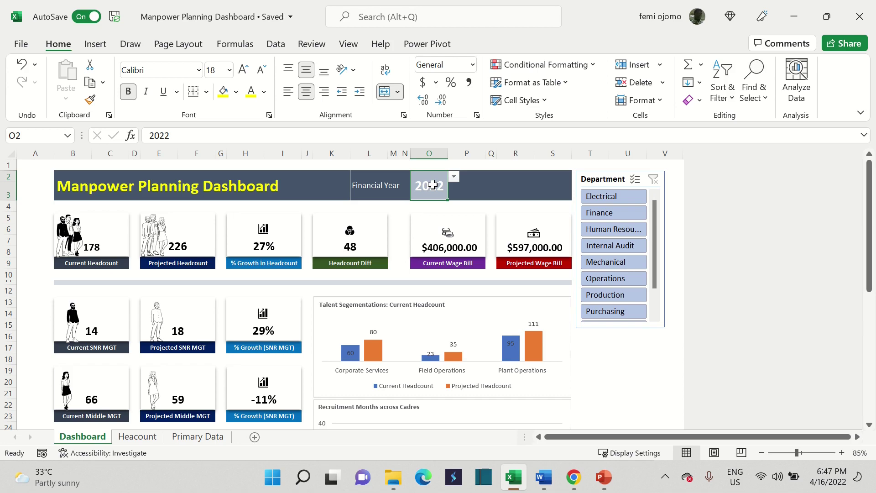
# Step: Review the data validation rule of the year cell O2, including its allowed type and list source
pyautogui.click(276, 45)
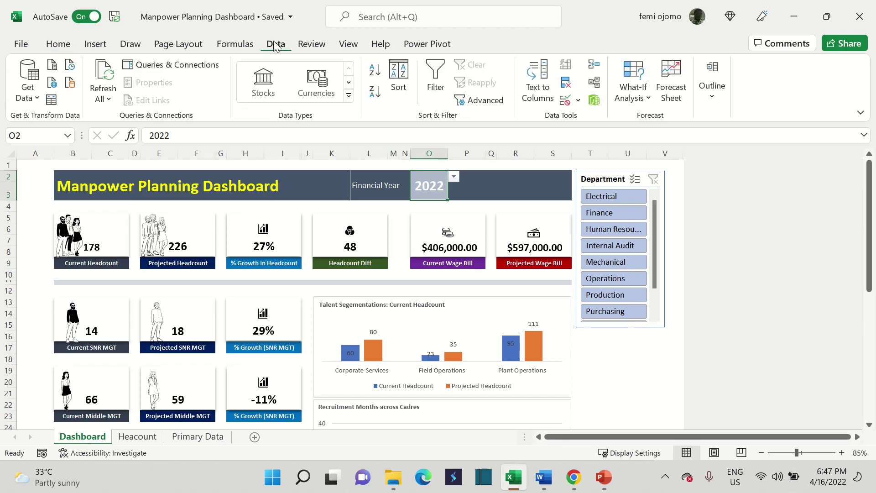
pyautogui.click(579, 103)
pyautogui.click(589, 118)
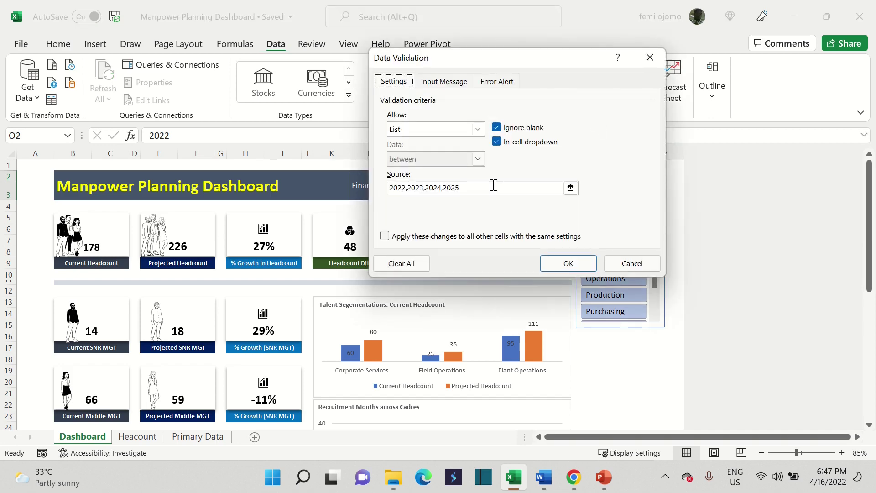
pyautogui.click(478, 129)
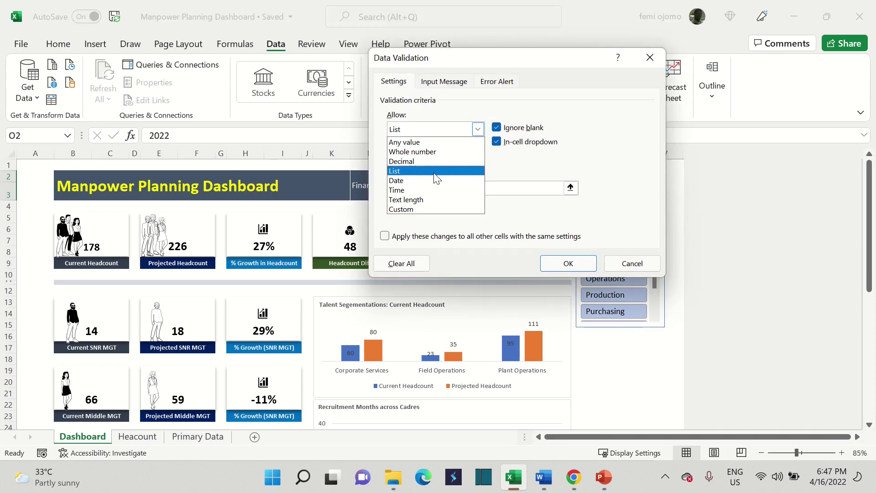
pyautogui.click(477, 131)
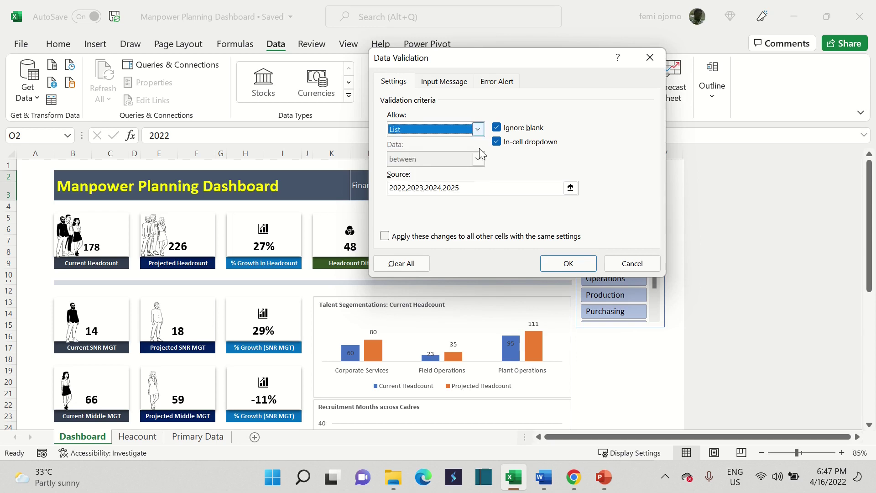
pyautogui.click(473, 189)
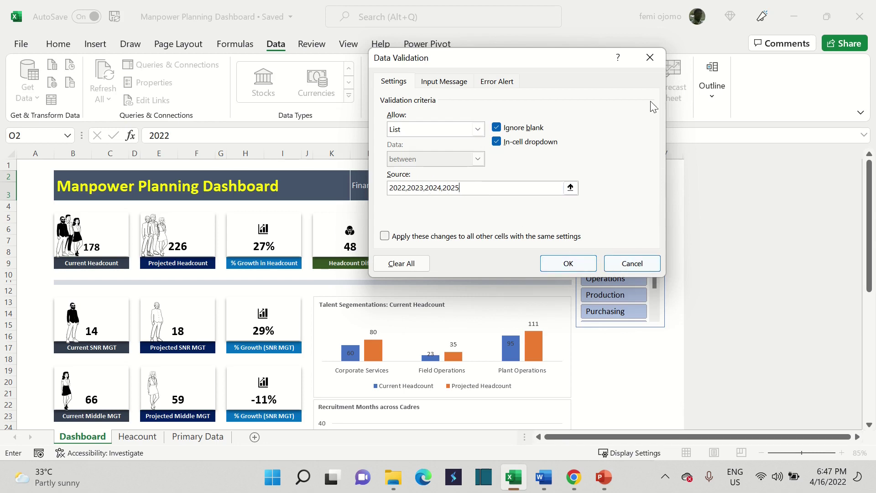
pyautogui.click(650, 56)
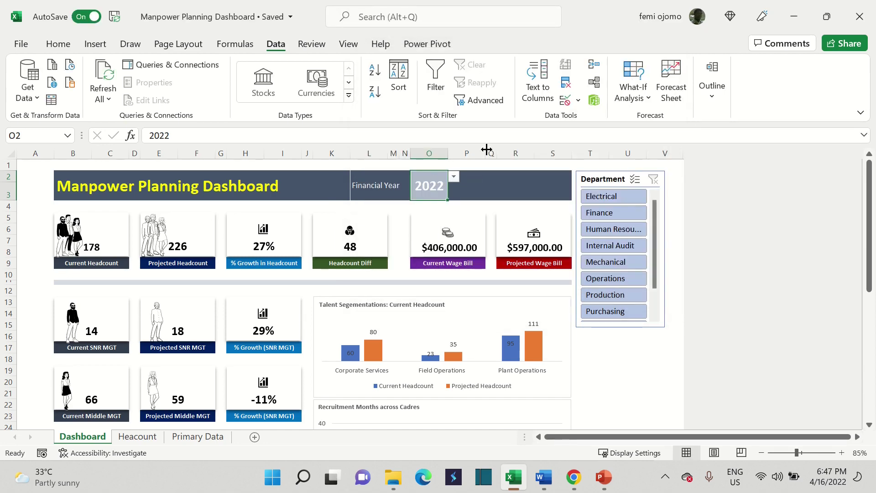
pyautogui.click(578, 100)
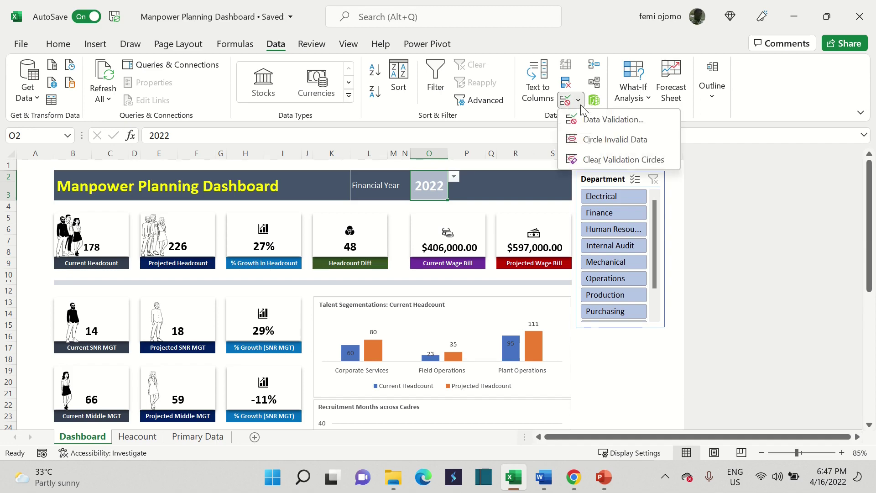
pyautogui.click(607, 121)
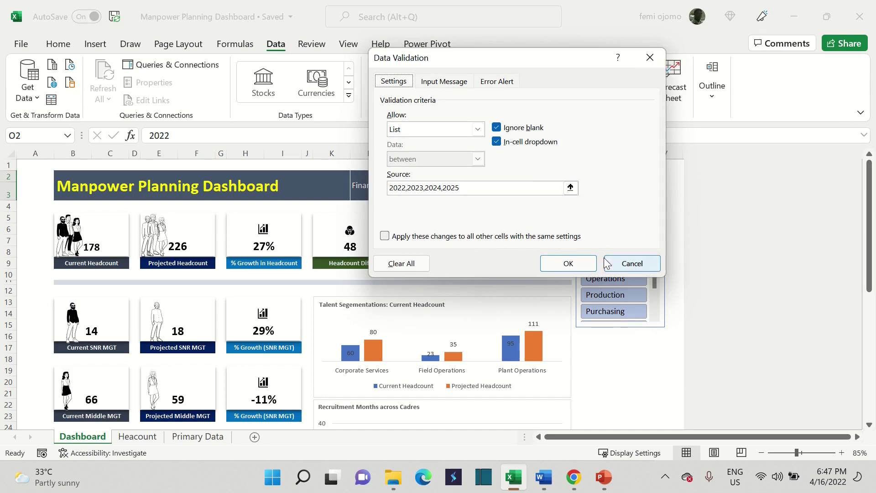
pyautogui.click(650, 56)
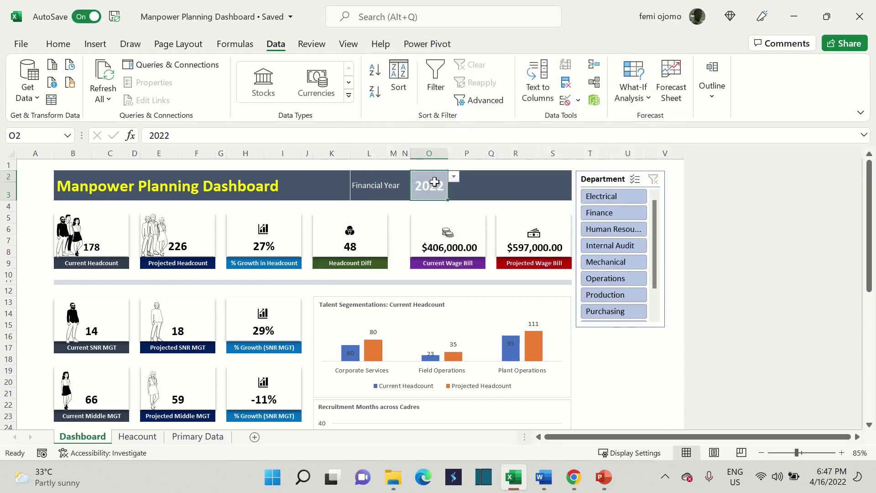
# Step: Add an orange border along the right edge of the year cell O2
pyautogui.hotkey('ctrl', '1')
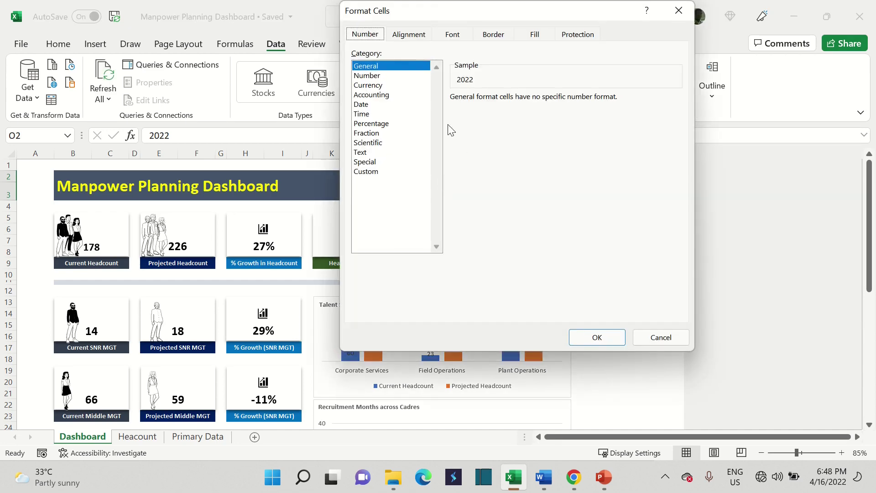
pyautogui.click(497, 35)
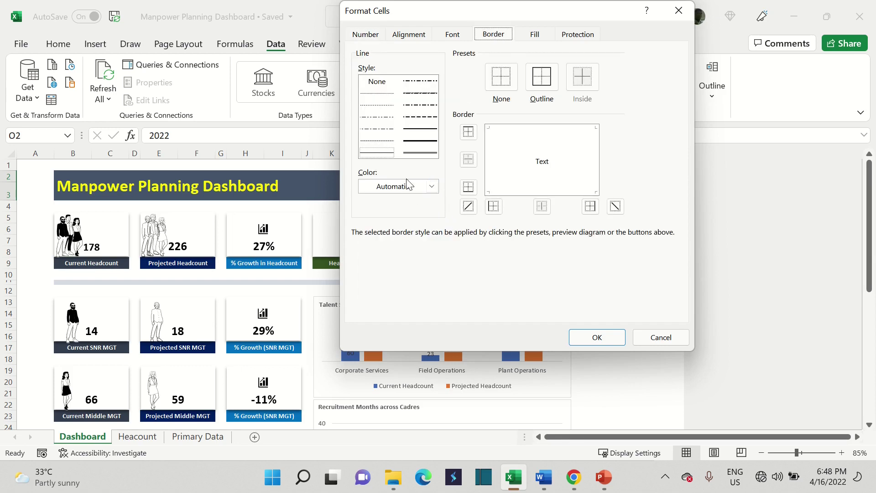
pyautogui.click(432, 186)
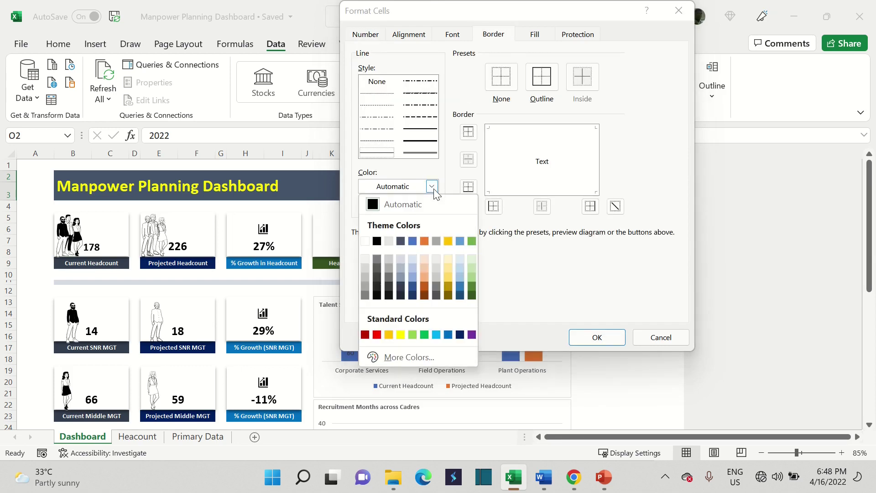
pyautogui.click(424, 240)
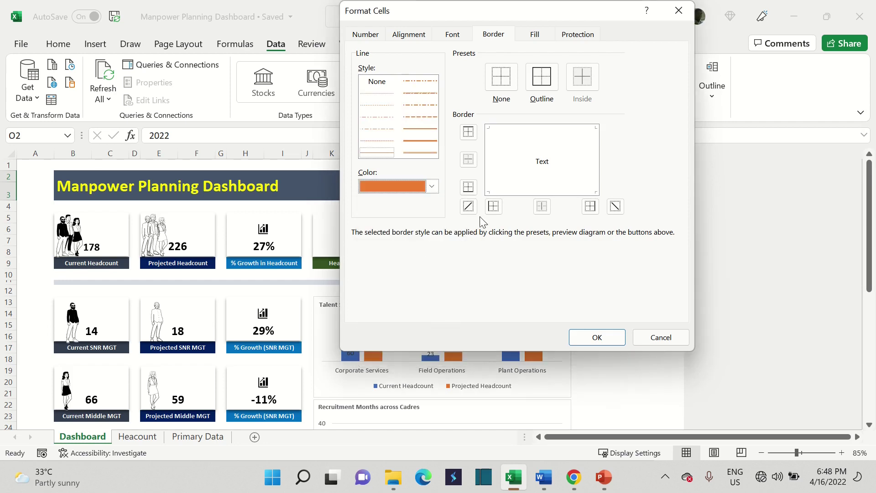
pyautogui.click(596, 166)
pyautogui.click(598, 337)
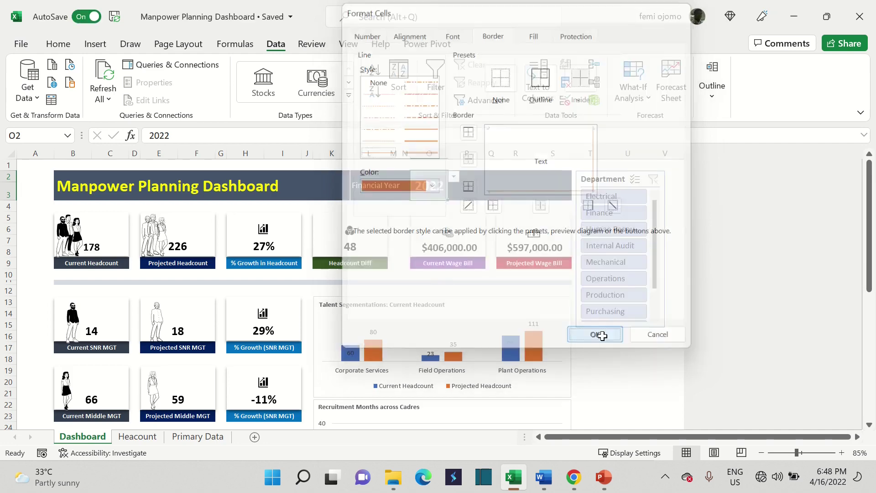
pyautogui.click(495, 174)
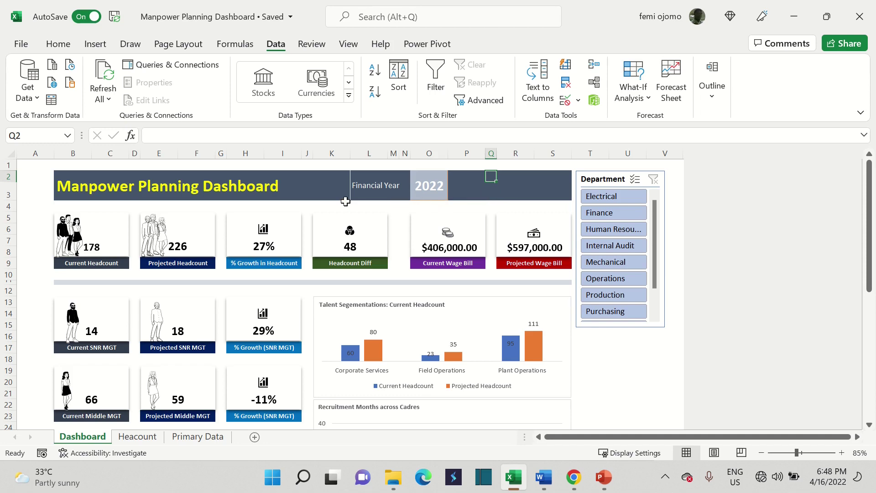
pyautogui.click(81, 173)
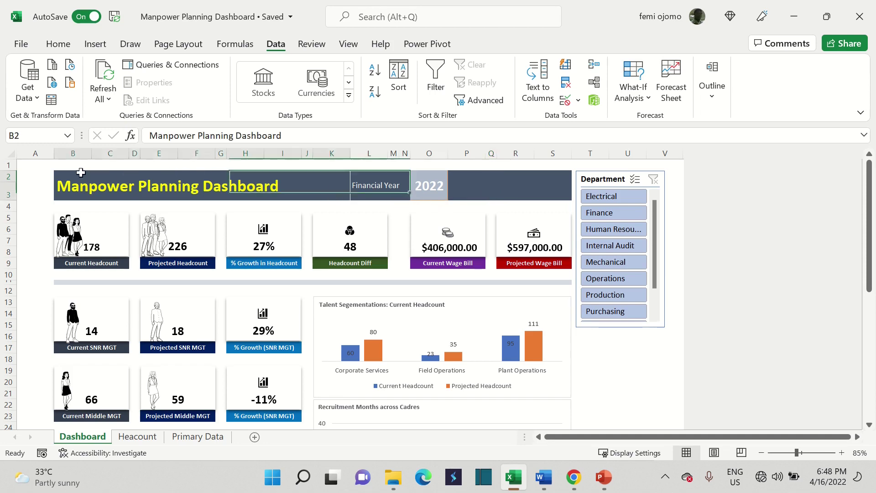
pyautogui.moveTo(81, 173); pyautogui.dragTo(550, 185)
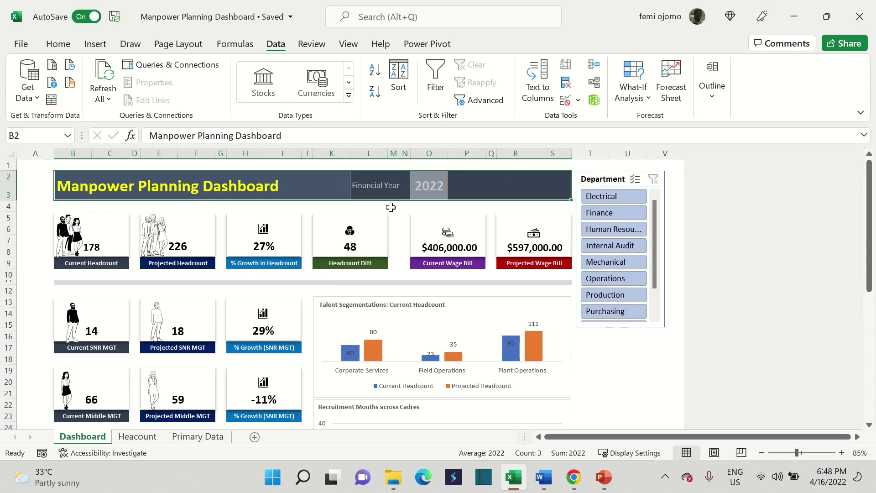
pyautogui.click(58, 44)
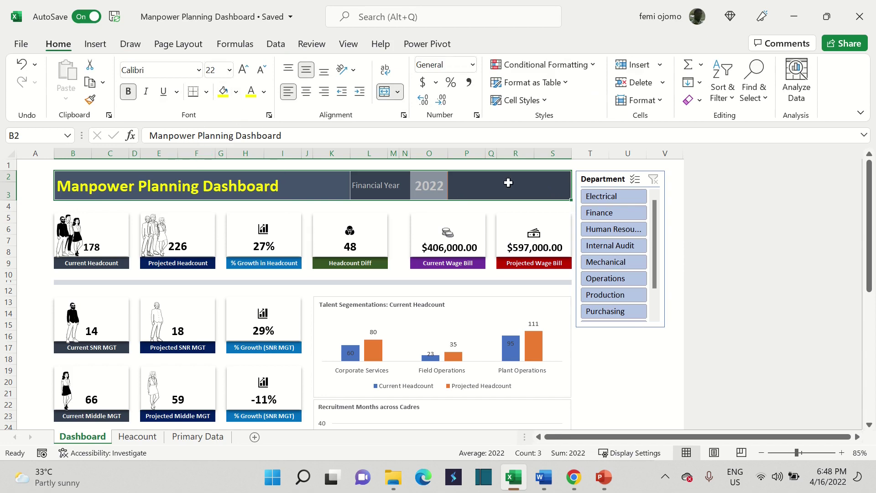
pyautogui.click(33, 240)
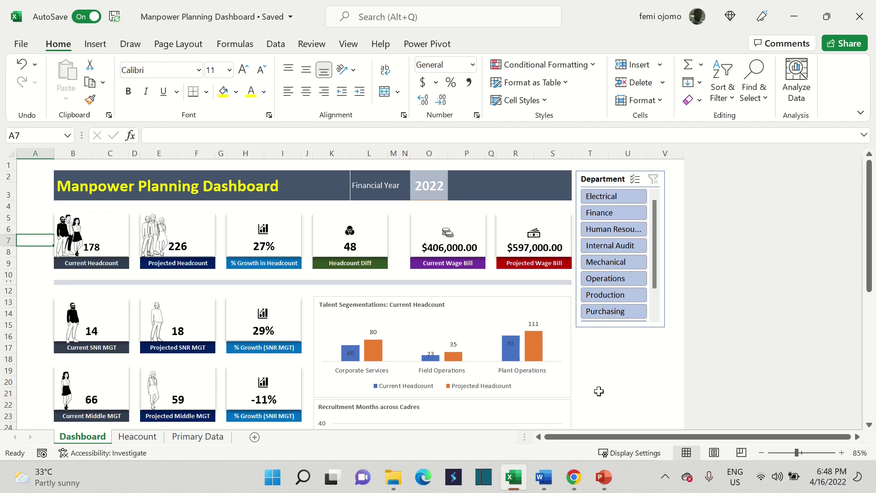
# Step: Open the Primary Data sheet and examine its department headcount and job cadre tables from the first row and column
pyautogui.click(184, 438)
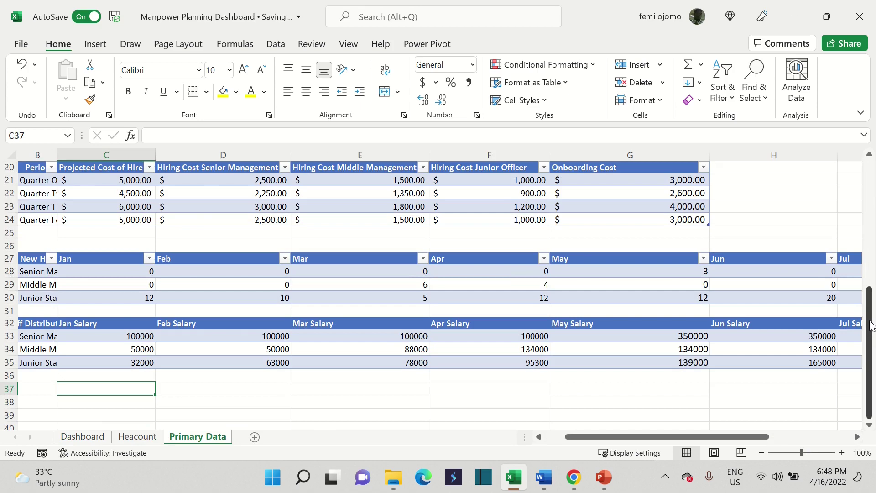
pyautogui.moveTo(872, 326); pyautogui.dragTo(871, 325)
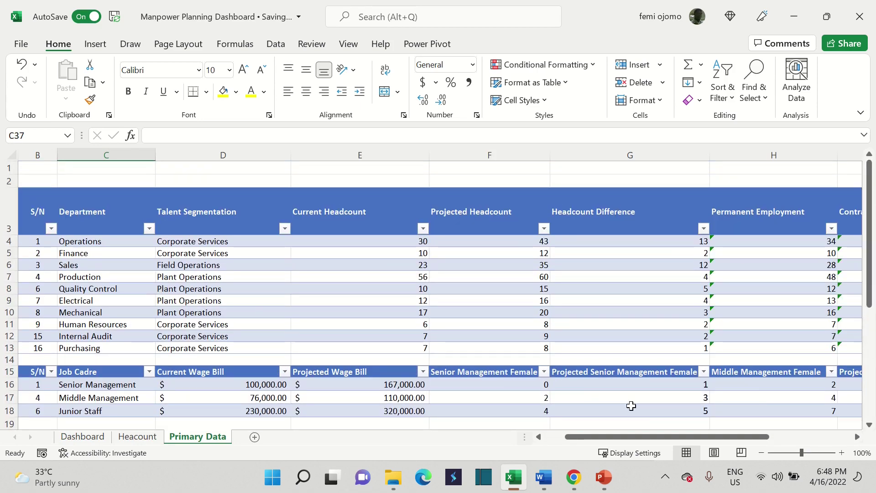
pyautogui.click(556, 439)
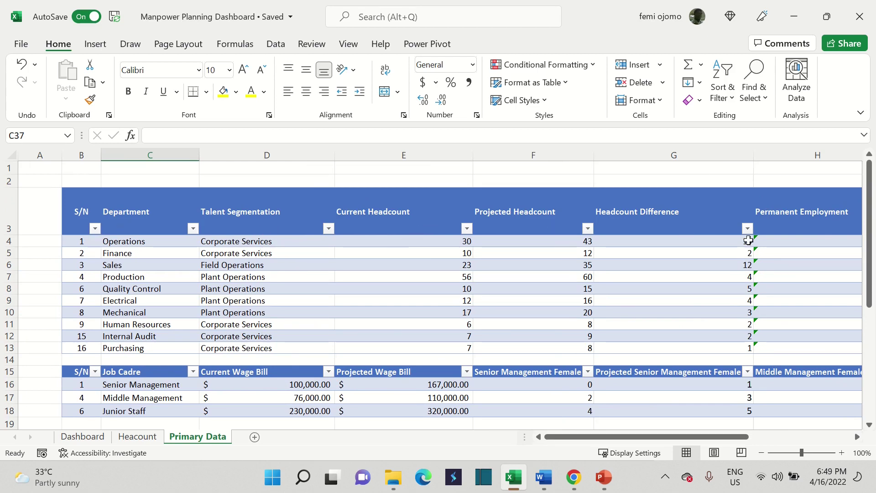
# Step: Look over the Primary Data tables down to the hiring cost figures and compare them with the Dashboard sheet
pyautogui.moveTo(871, 258); pyautogui.dragTo(872, 311)
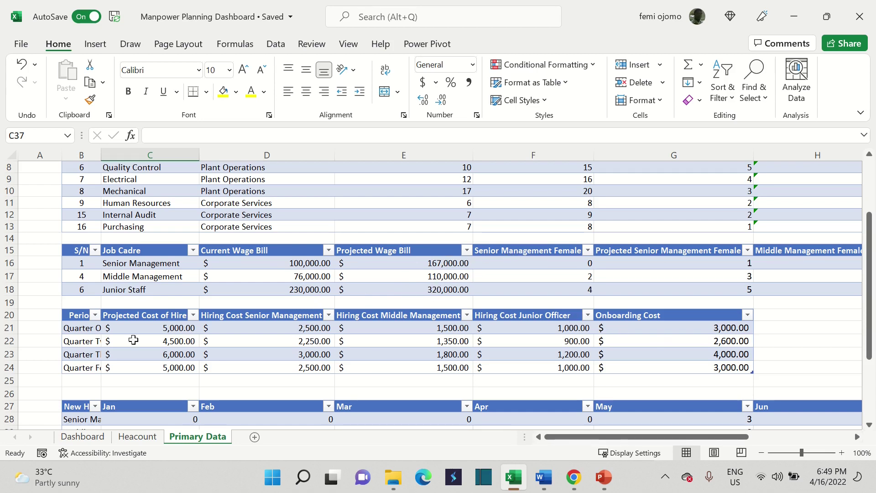
pyautogui.moveTo(872, 343); pyautogui.dragTo(871, 273)
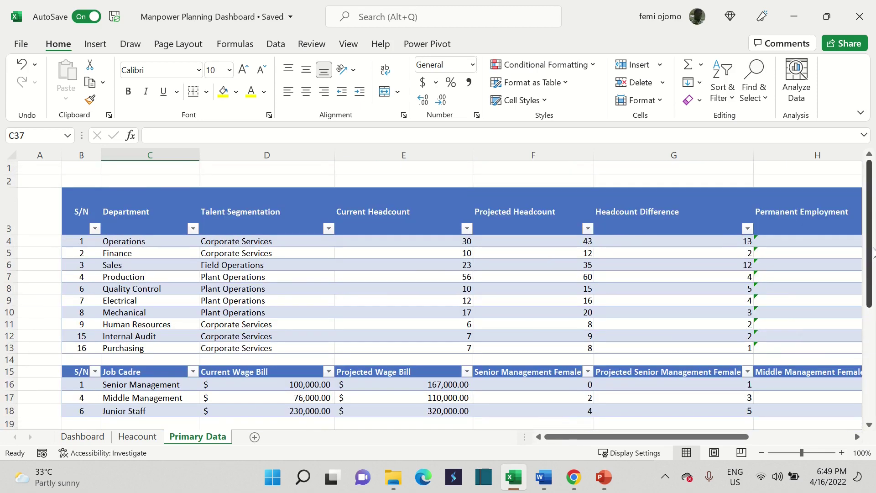
pyautogui.click(86, 438)
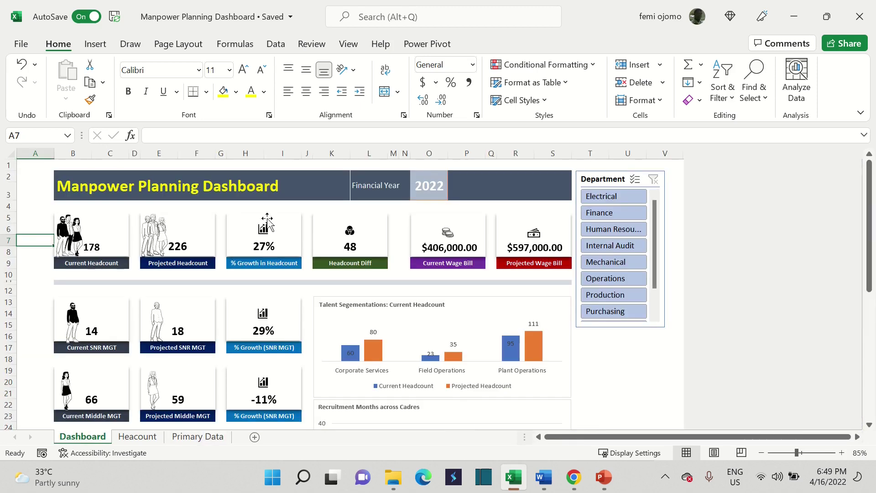
pyautogui.click(190, 438)
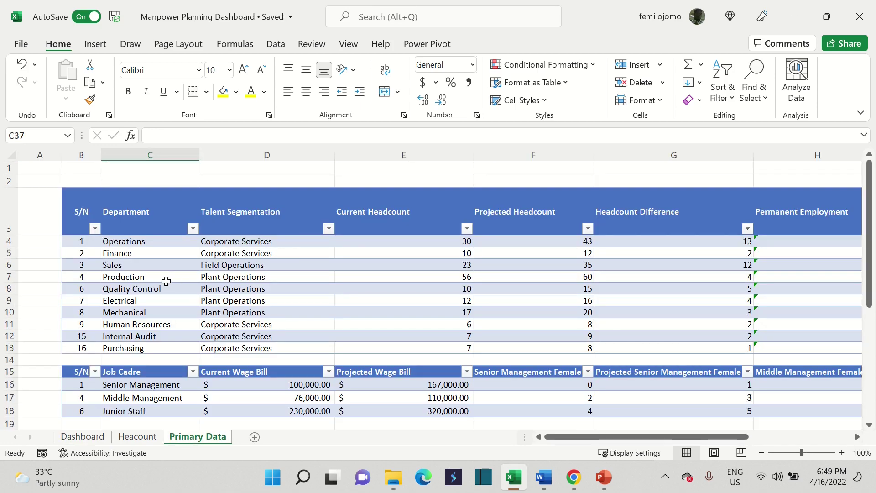
# Step: Start a PivotTable from the job cadre table (Cadre) on Primary Data and choose an existing worksheet for its placement
pyautogui.click(130, 246)
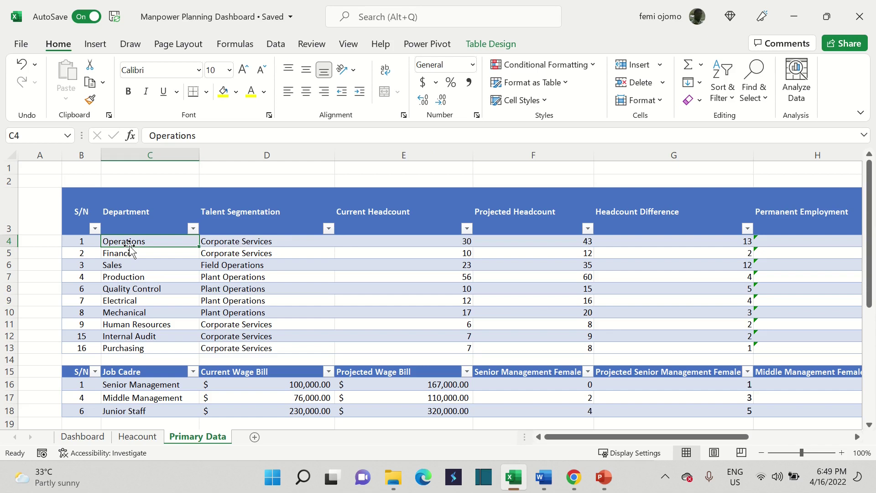
pyautogui.click(105, 47)
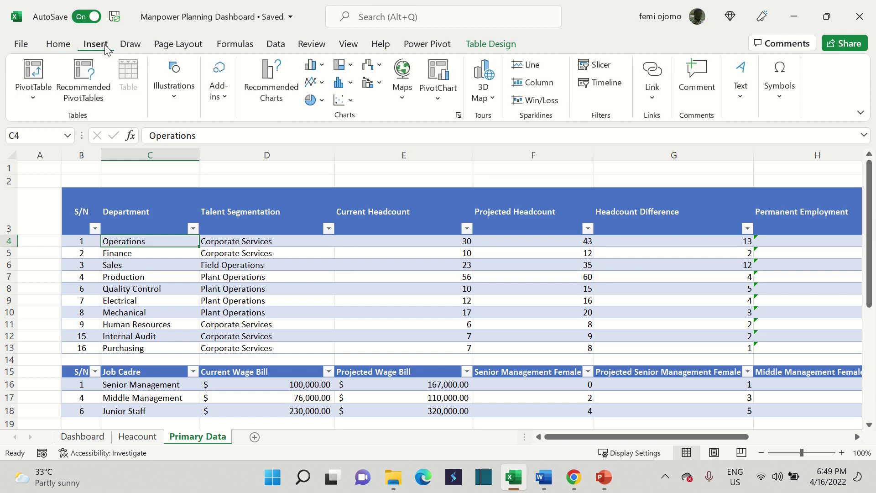
pyautogui.click(34, 97)
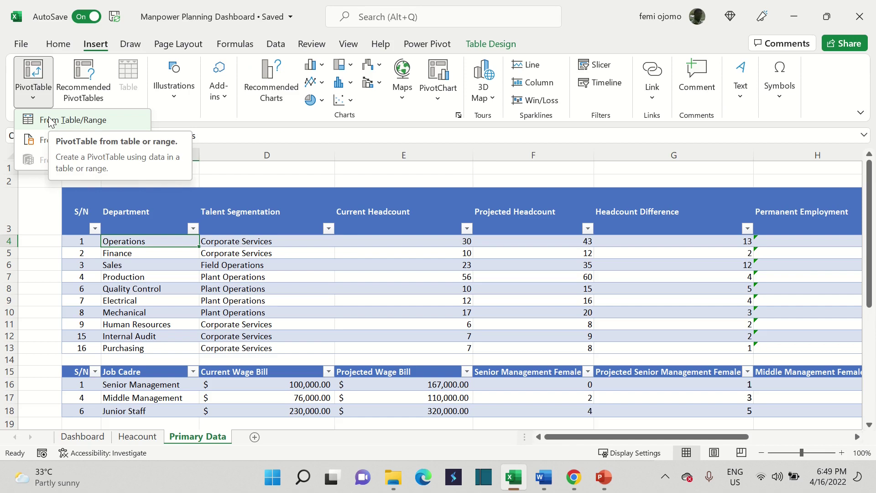
pyautogui.click(171, 384)
pyautogui.click(171, 384)
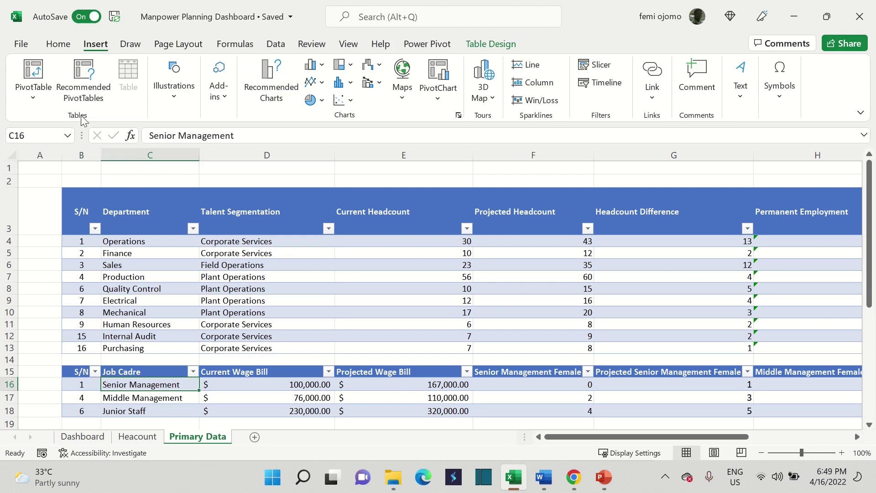
pyautogui.click(45, 99)
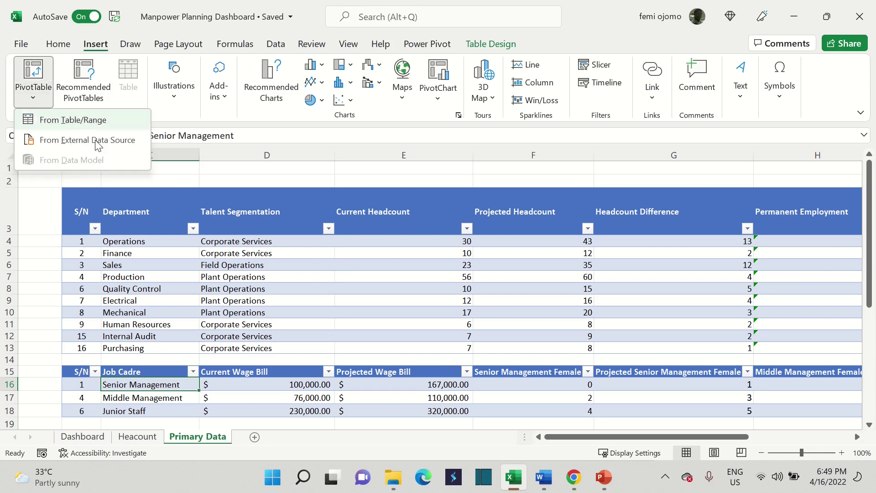
pyautogui.click(63, 124)
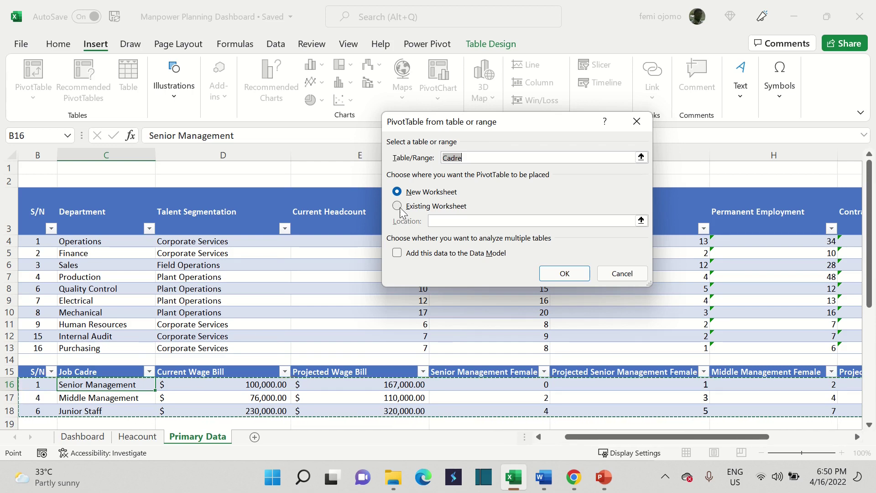
pyautogui.click(397, 206)
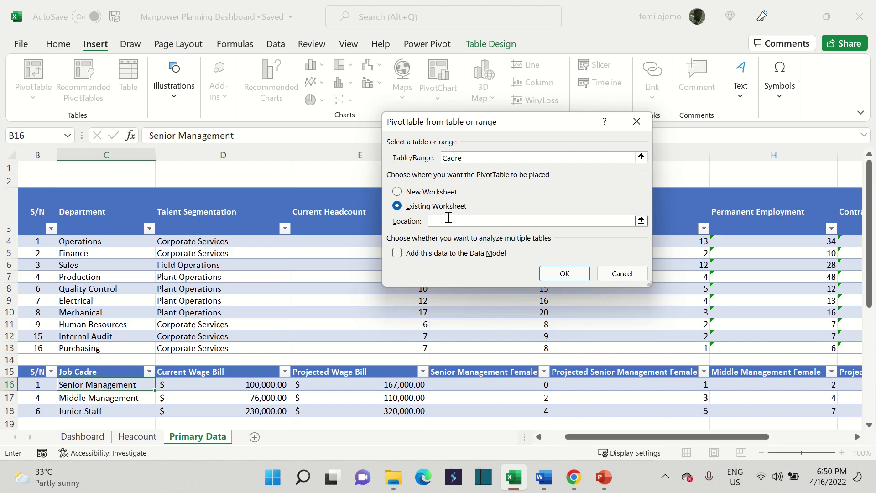
# Step: Set the PivotTable's location to cell B67 of the Heacount sheet, below the monthly salary table, and create it
pyautogui.click(642, 222)
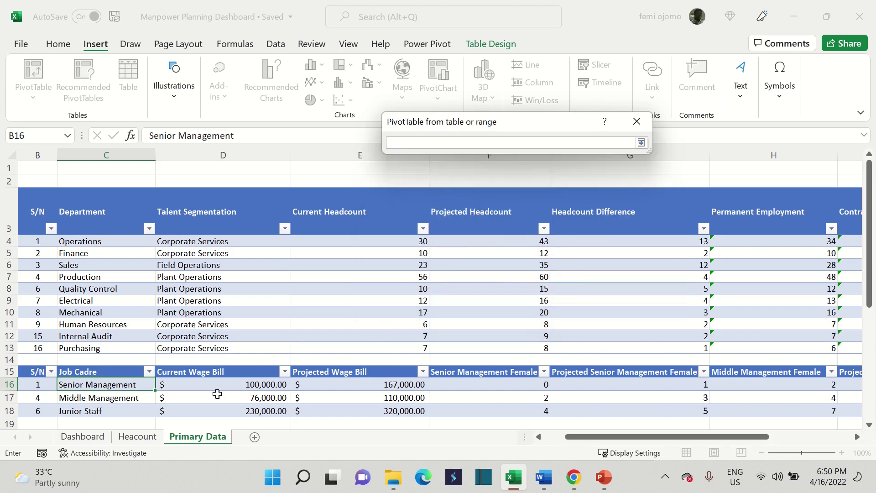
pyautogui.click(128, 440)
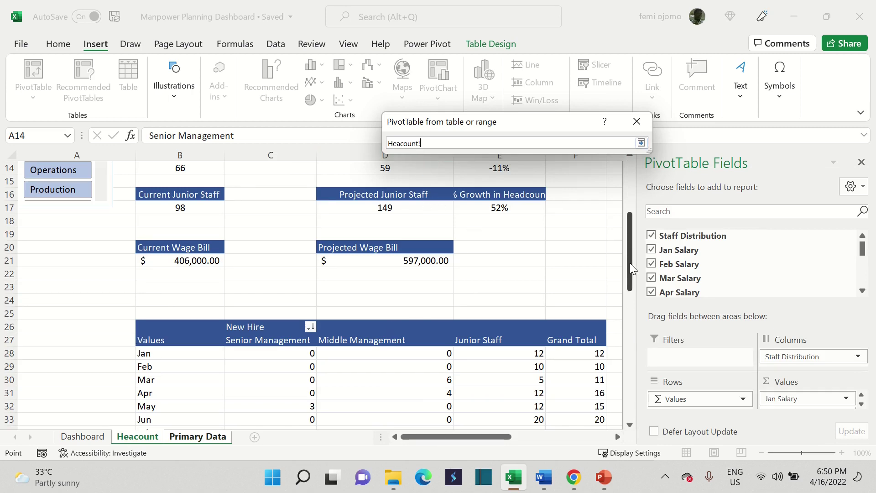
pyautogui.moveTo(630, 263); pyautogui.dragTo(629, 410)
pyautogui.click(630, 426)
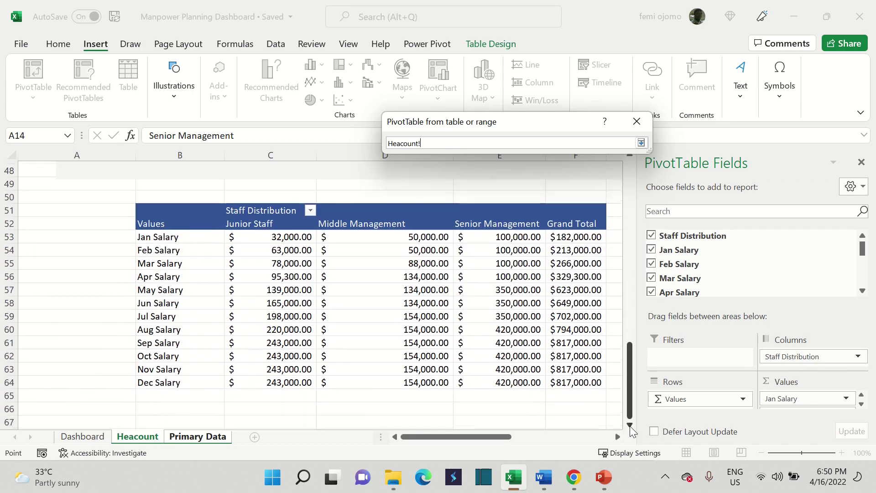
pyautogui.scroll(-3, 631, 431)
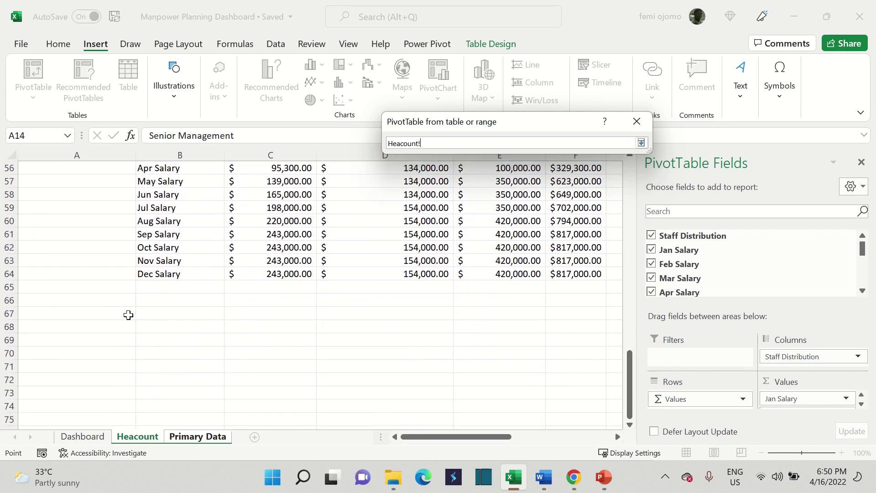
pyautogui.click(142, 314)
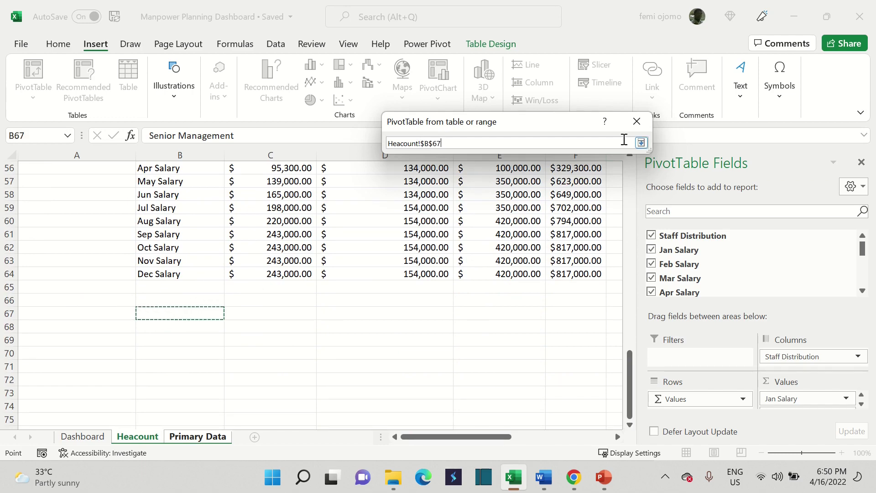
pyautogui.click(641, 142)
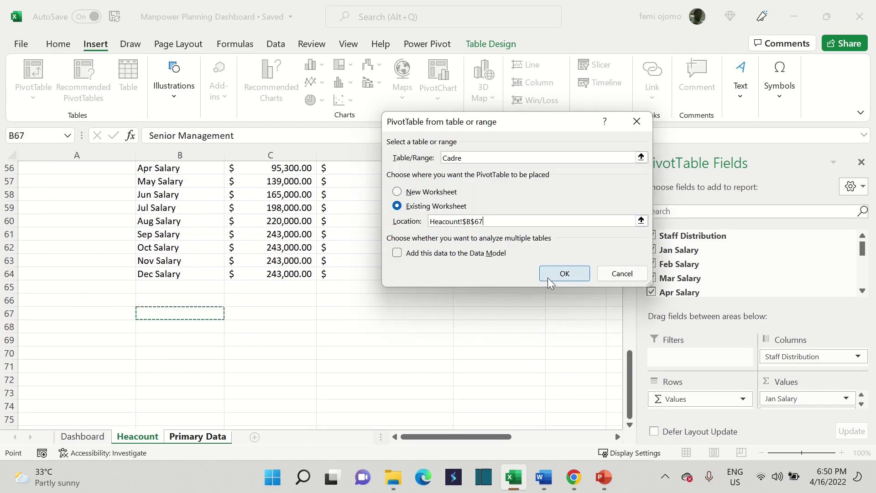
pyautogui.click(565, 274)
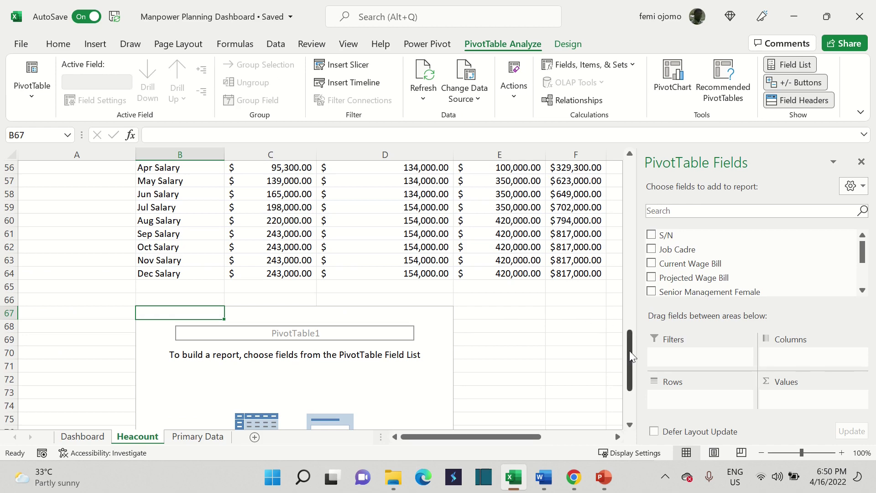
# Step: Examine which fields feed the Current Headcount and Projected Headcount PivotTables at the start of the Heacount sheet
pyautogui.moveTo(629, 351); pyautogui.dragTo(628, 183)
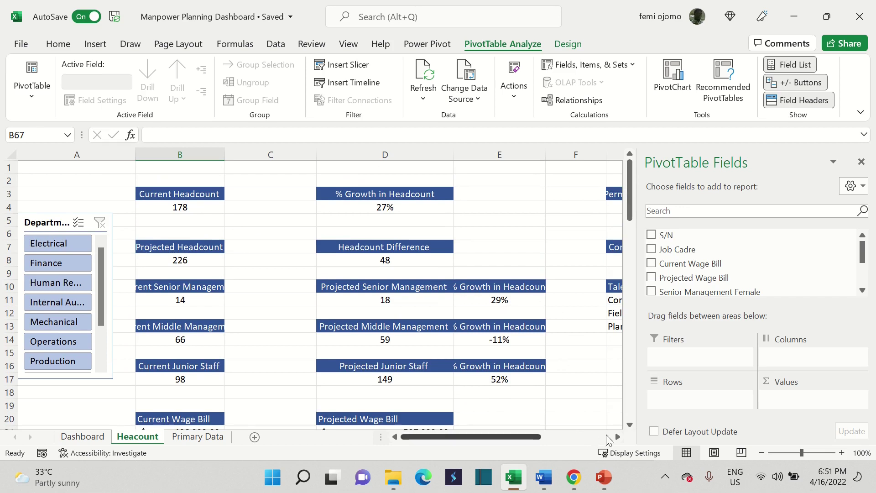
pyautogui.click(183, 194)
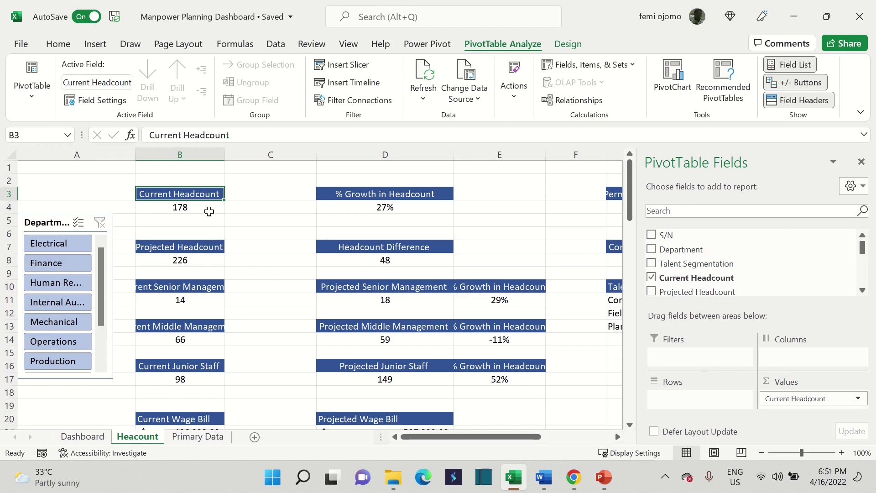
pyautogui.moveTo(209, 211)
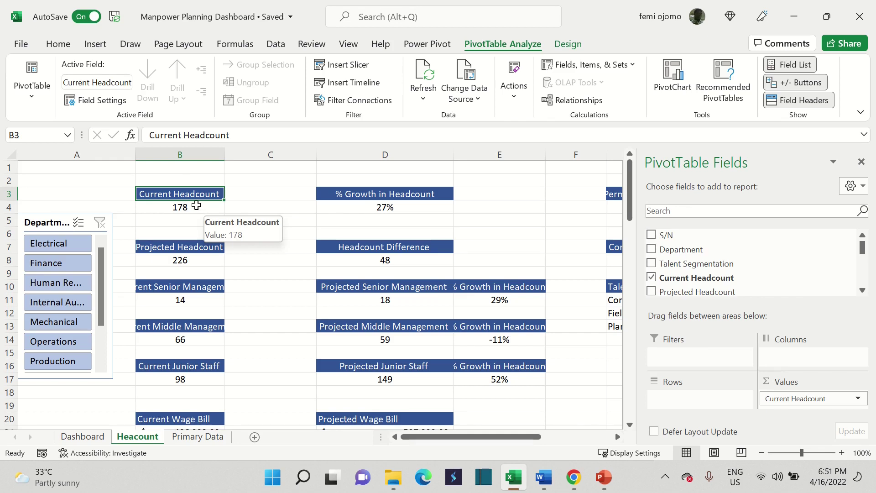
pyautogui.click(196, 206)
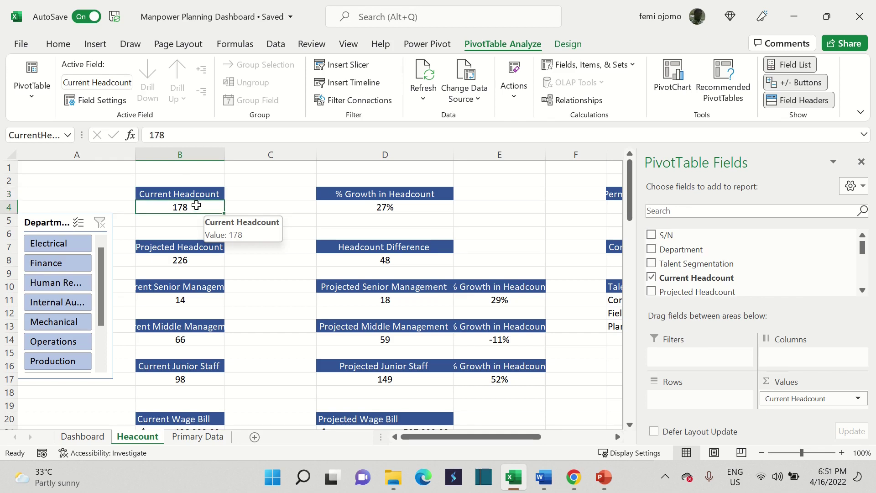
pyautogui.click(194, 248)
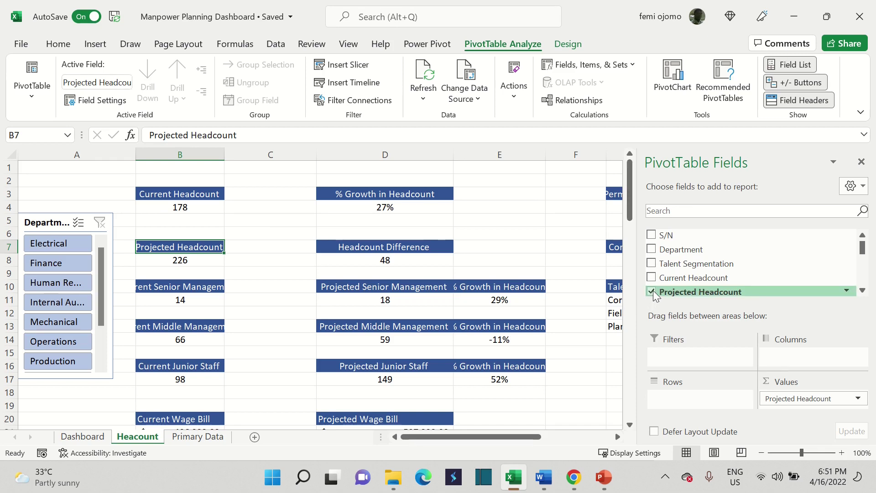
pyautogui.click(862, 290)
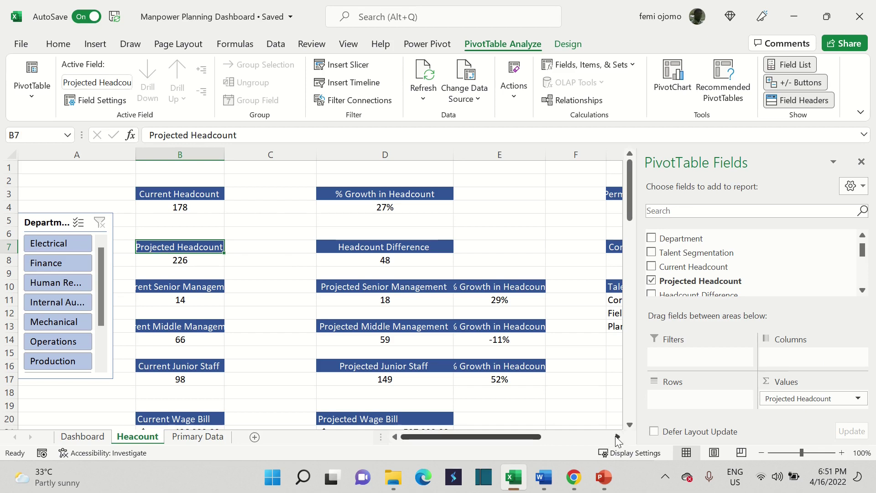
# Step: Copy the Current Headcount PivotTable in B3:B4 and paste it at F20, beside the Projected Wage Bill table
pyautogui.moveTo(186, 197); pyautogui.dragTo(186, 207)
pyautogui.hotkey('ctrl', 'c')
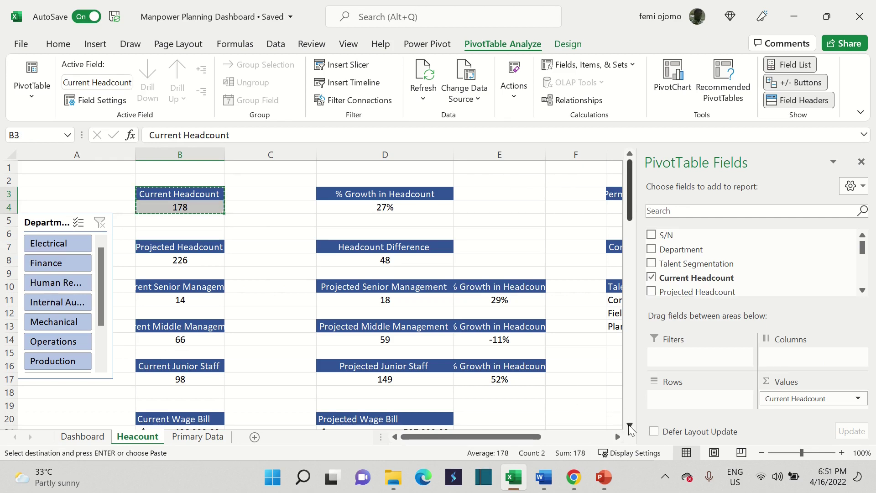
pyautogui.scroll(-1, 630, 427)
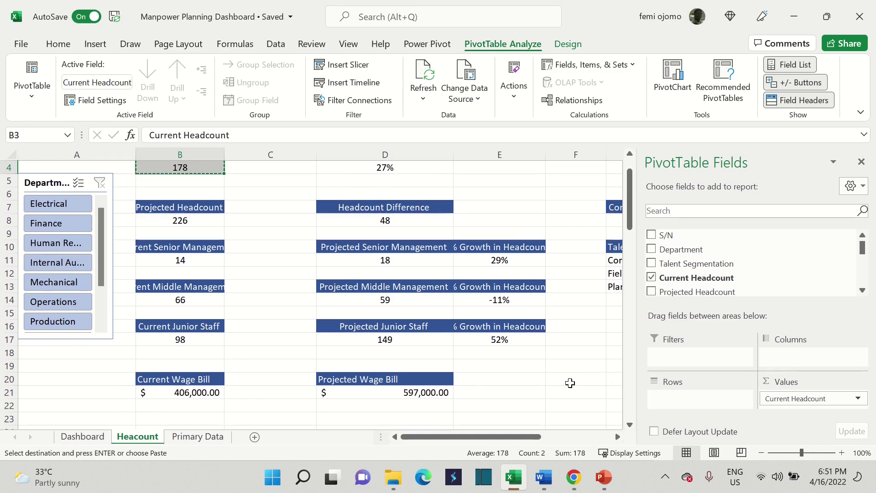
pyautogui.click(570, 383)
pyautogui.hotkey('ctrl', 'v')
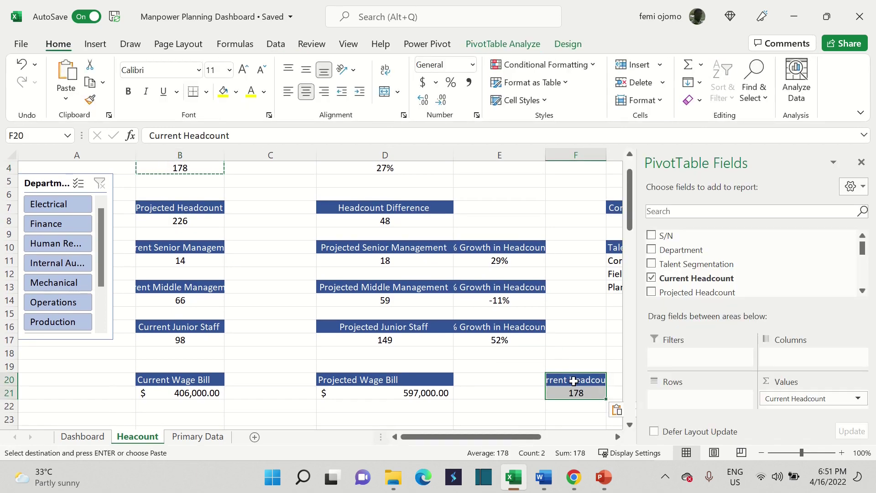
pyautogui.press('Escape')
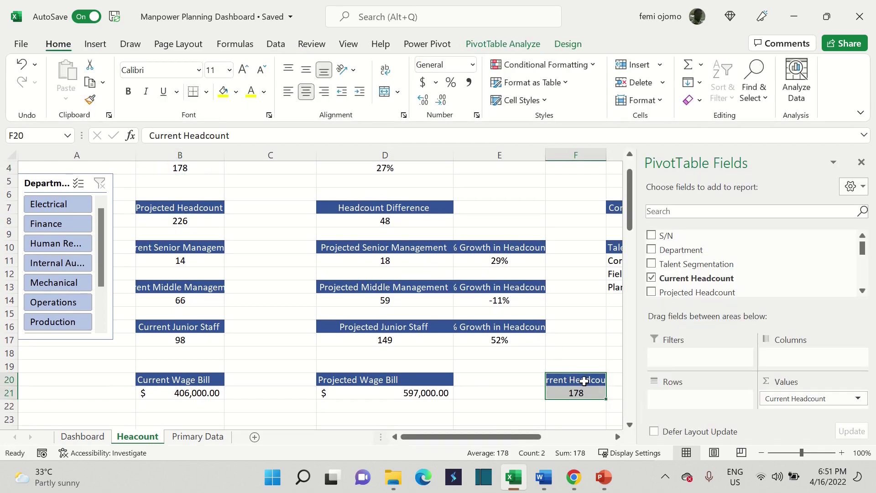
# Step: Try to remove the Current Headcount field from the PivotTable copied to F20
pyautogui.click(864, 292)
pyautogui.click(864, 293)
pyautogui.click(863, 294)
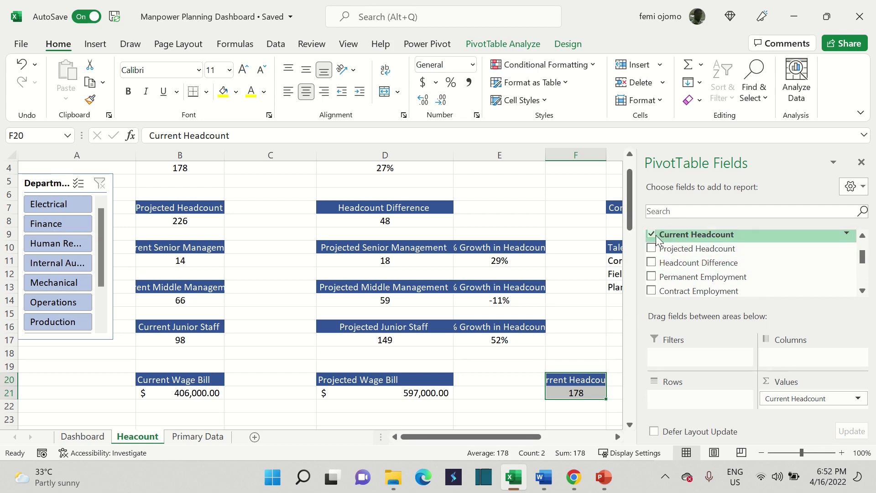
pyautogui.moveTo(653, 237); pyautogui.dragTo(435, 261)
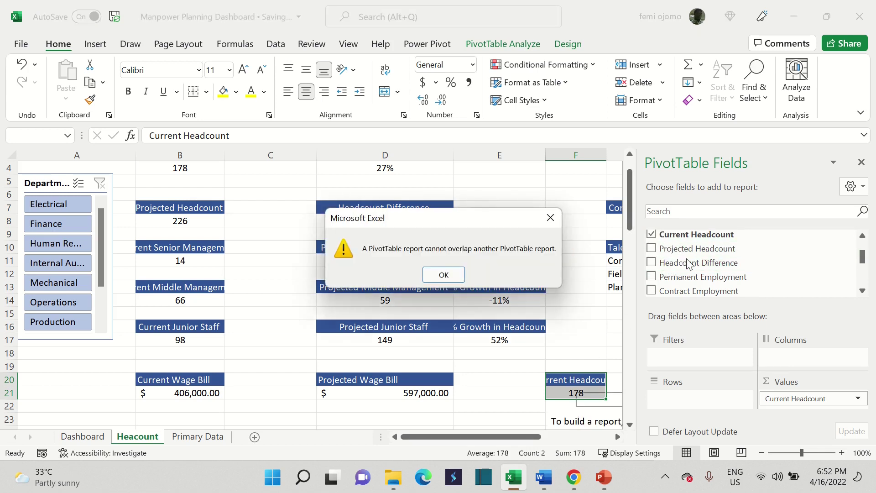
pyautogui.click(434, 277)
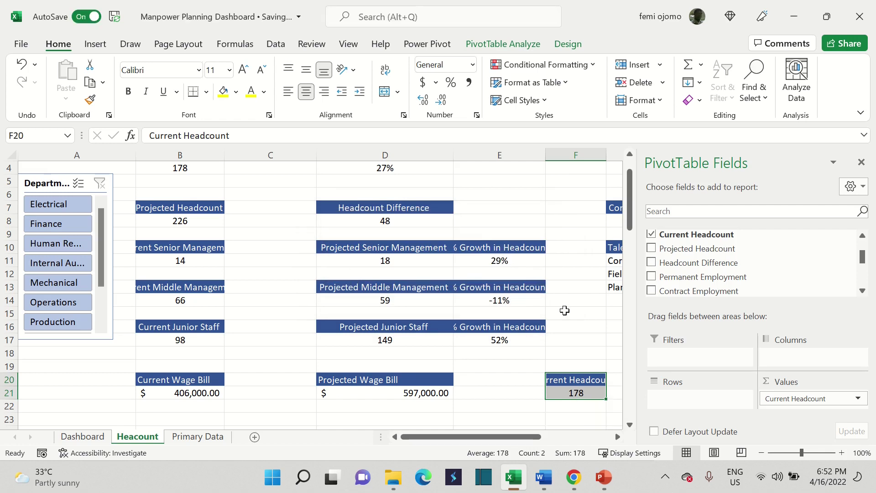
pyautogui.scroll(3, 749, 269)
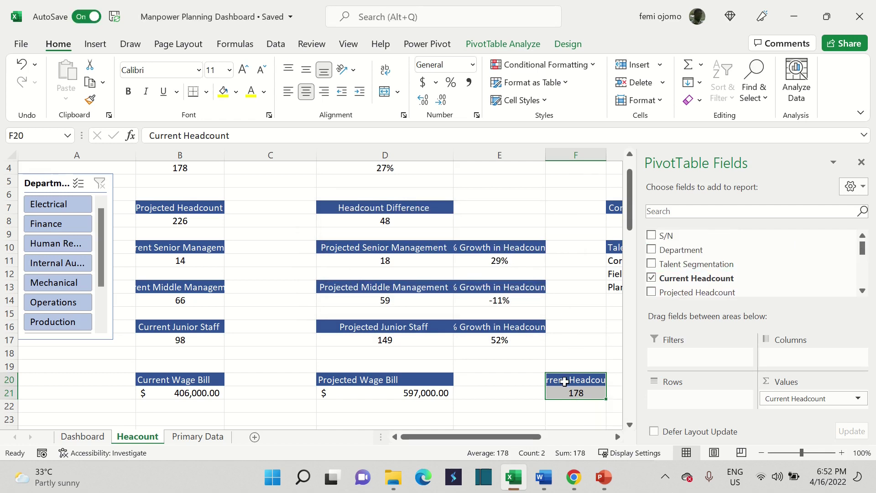
pyautogui.click(652, 278)
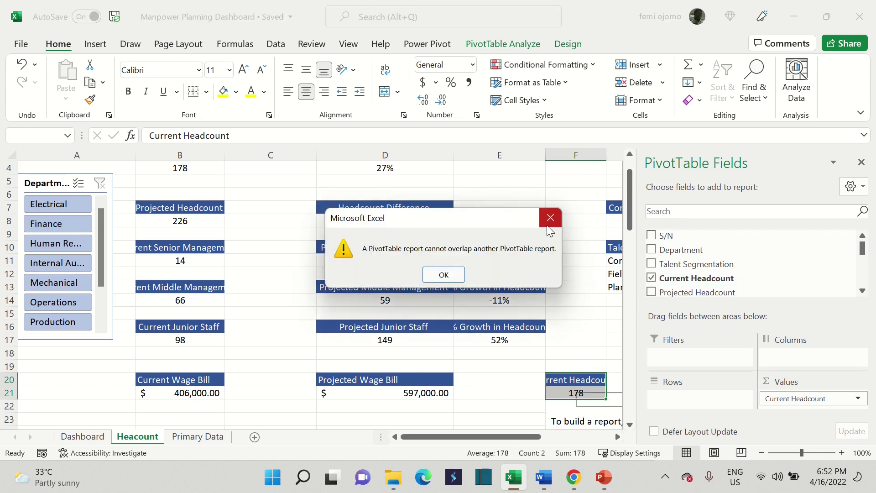
pyautogui.click(549, 225)
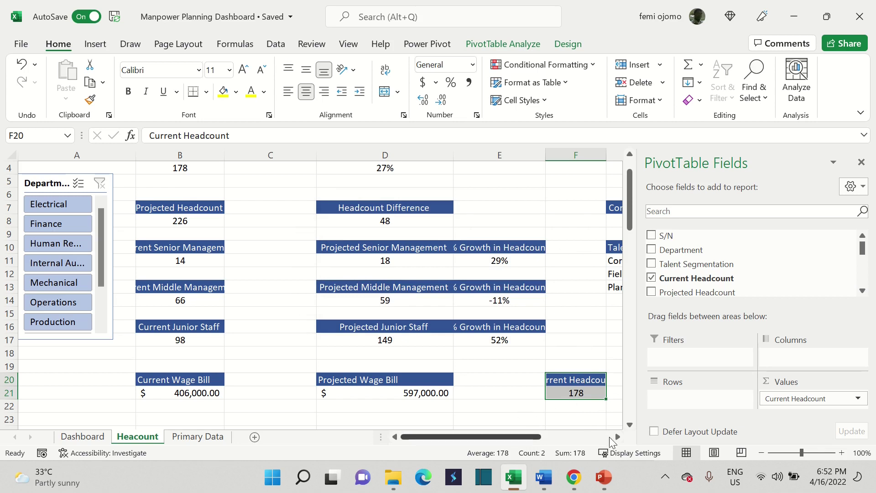
# Step: Delete the copied Current Headcount PivotTable in F20:F21
pyautogui.moveTo(565, 379); pyautogui.dragTo(563, 391)
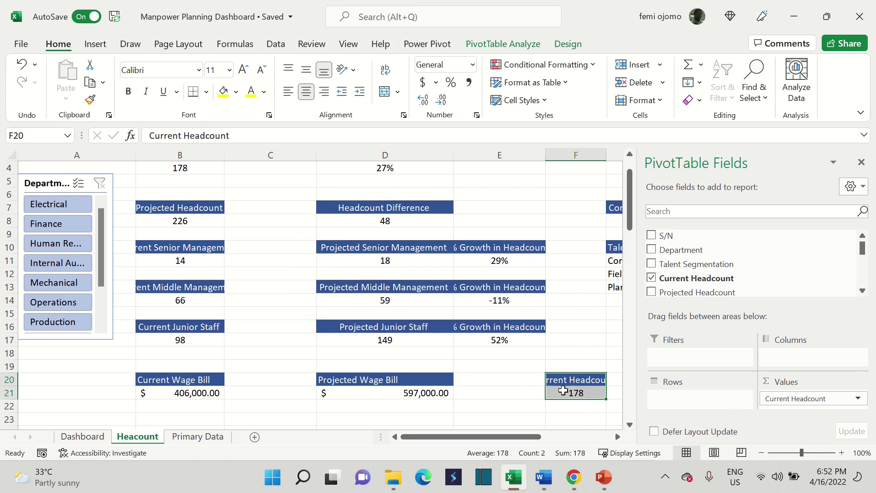
pyautogui.press('Delete')
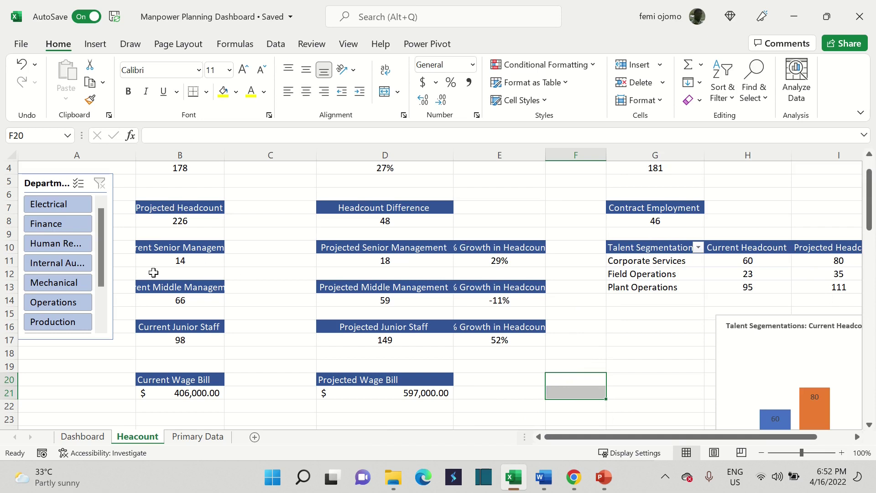
# Step: Examine the Current and Projected Headcount PivotTables, the names assigned to their value cells, and the matching cards on the Dashboard sheet
pyautogui.click(196, 210)
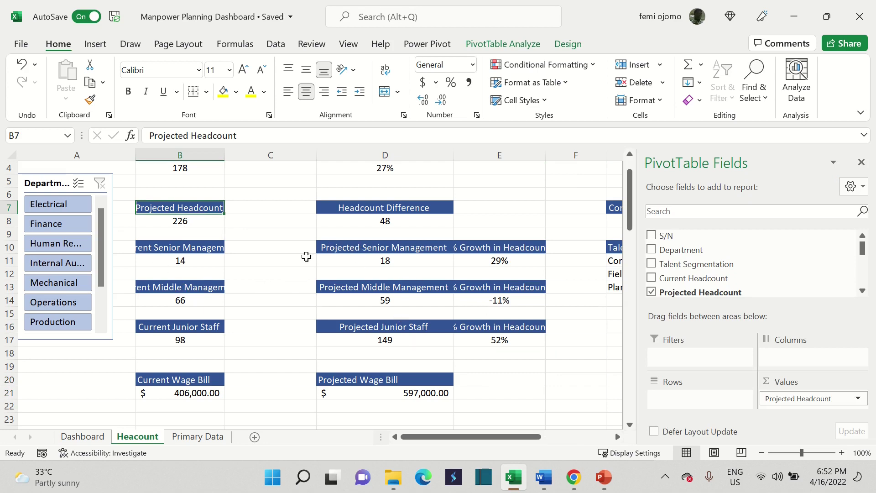
pyautogui.moveTo(631, 222); pyautogui.dragTo(631, 196)
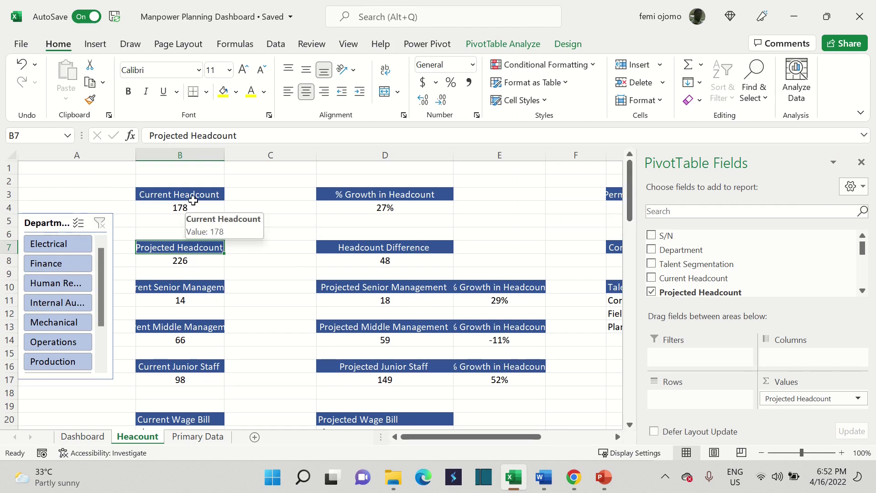
pyautogui.moveTo(172, 195); pyautogui.dragTo(180, 207)
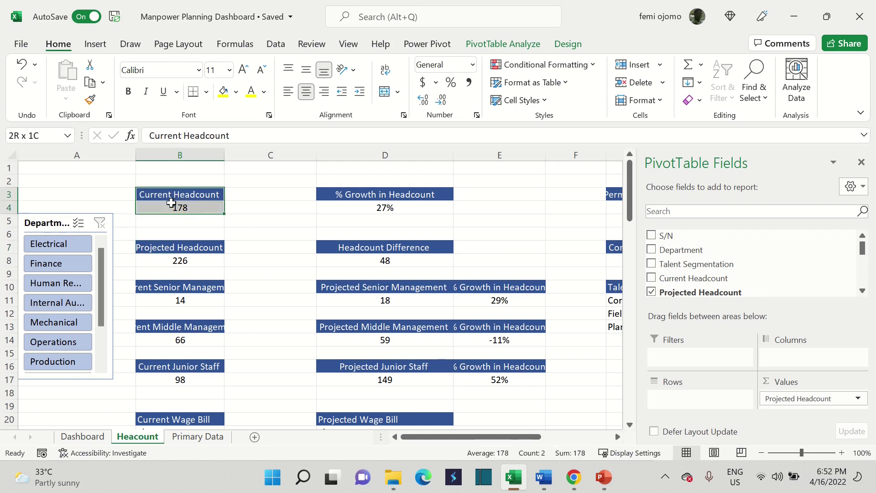
pyautogui.click(189, 208)
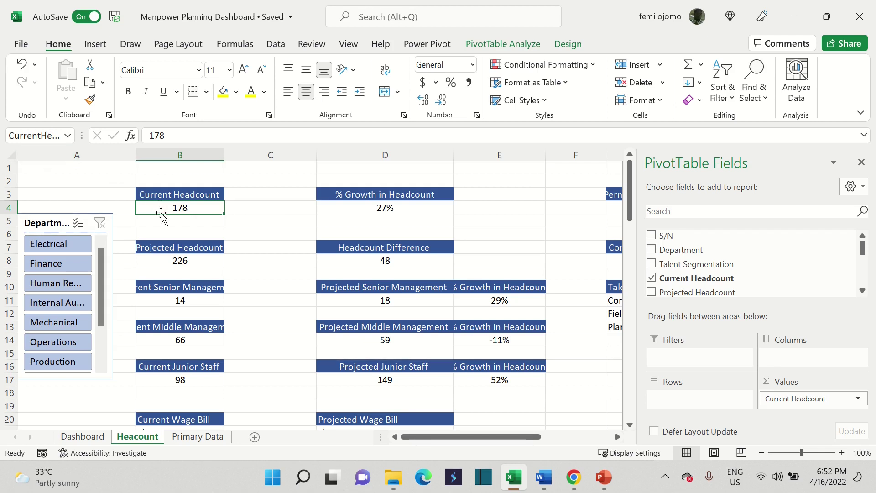
pyautogui.click(44, 135)
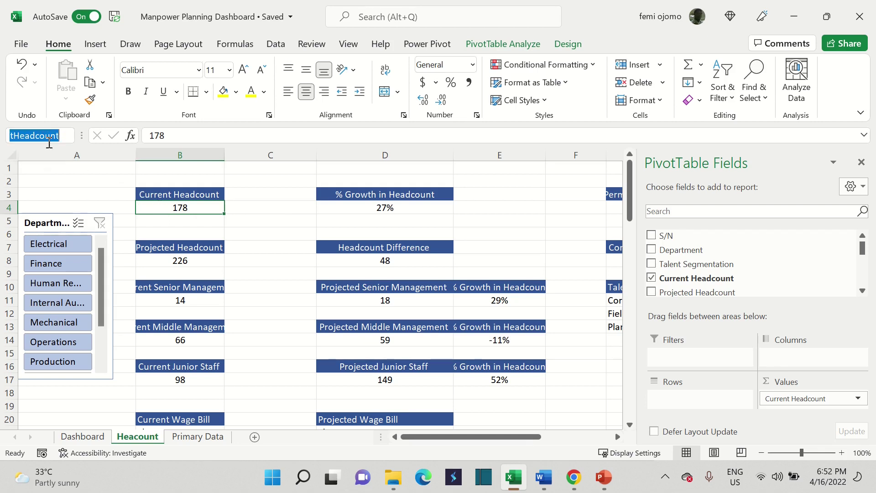
pyautogui.click(304, 220)
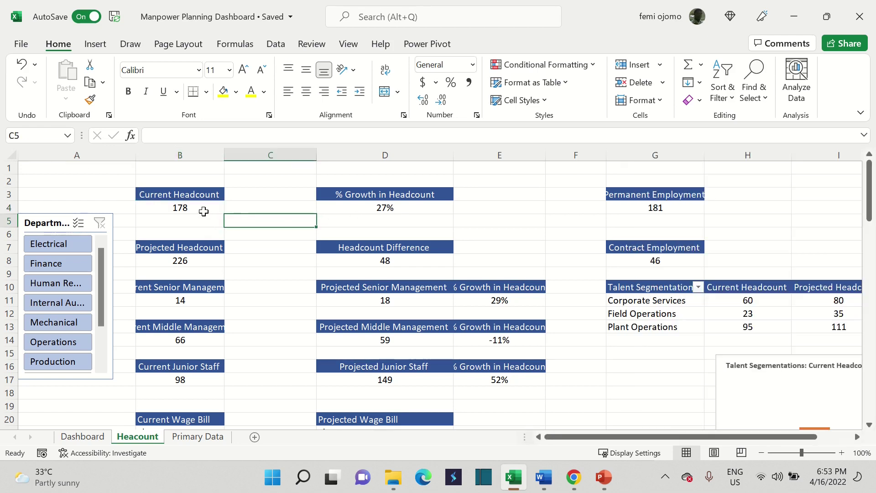
pyautogui.moveTo(203, 208)
pyautogui.click(86, 438)
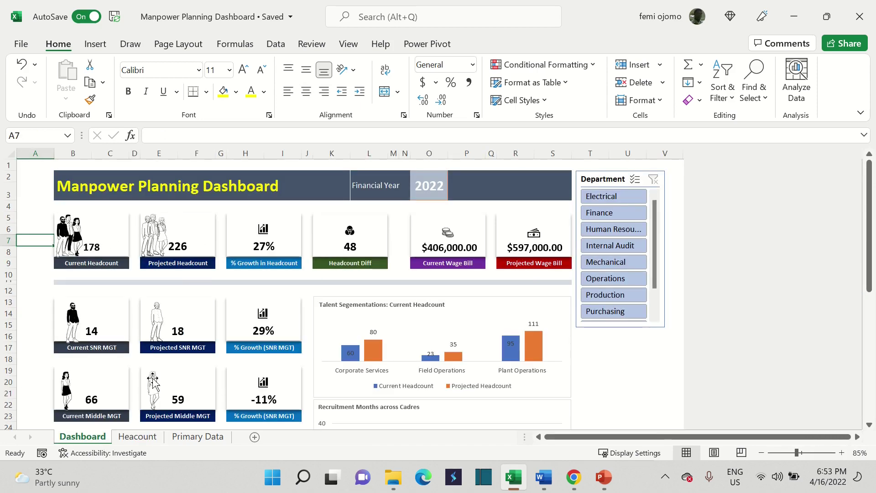
pyautogui.click(137, 437)
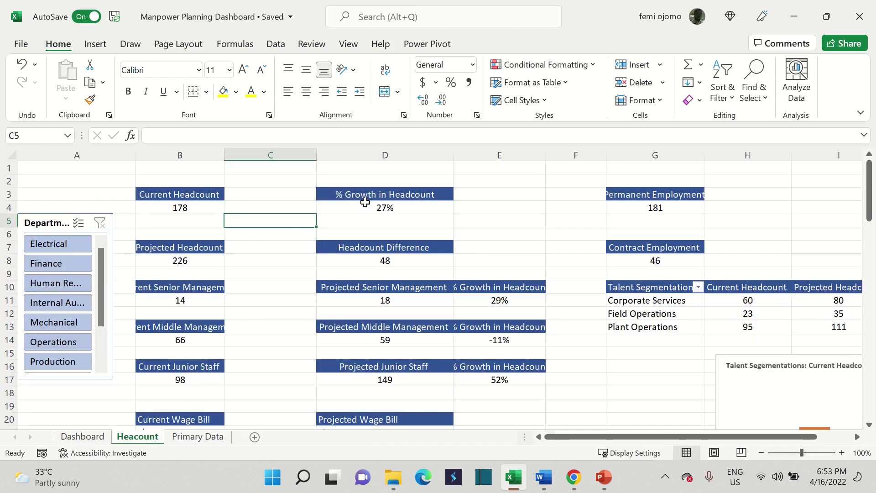
pyautogui.click(155, 258)
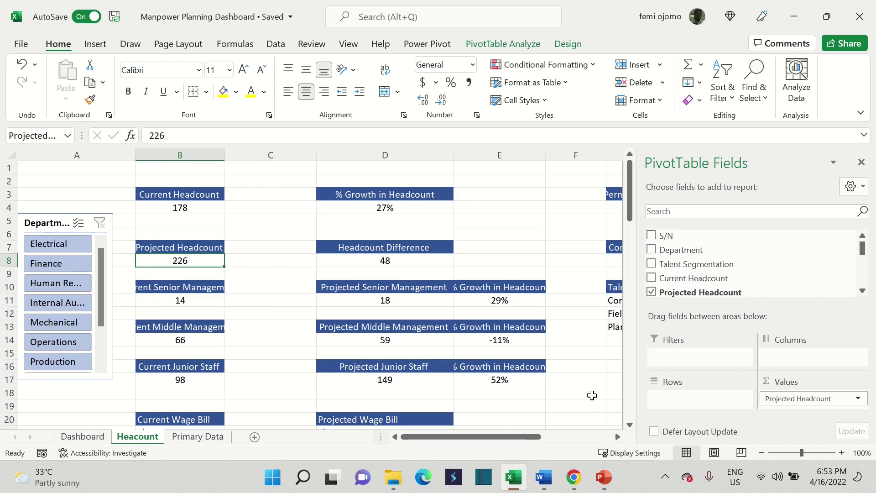
# Step: Add the Current Wage Bill field as a value to the empty PivotTable at B67, below the monthly salary table
pyautogui.click(628, 391)
pyautogui.click(628, 392)
pyautogui.click(628, 392)
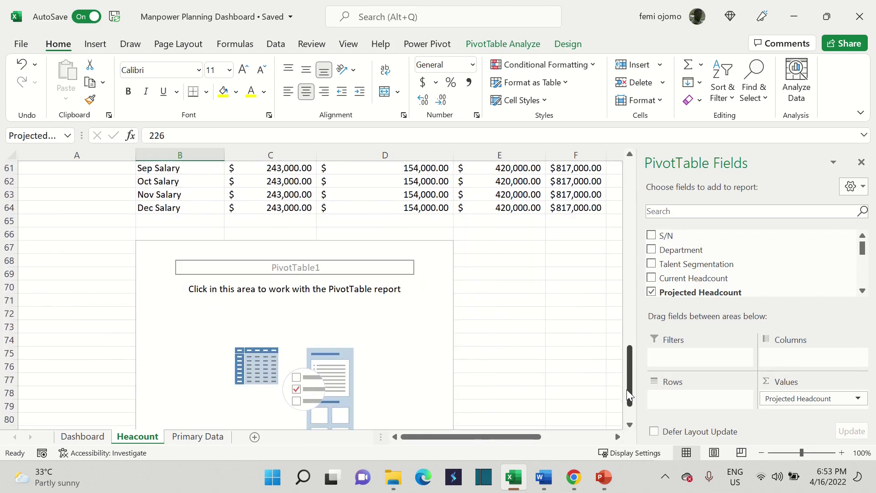
pyautogui.click(357, 297)
pyautogui.click(273, 248)
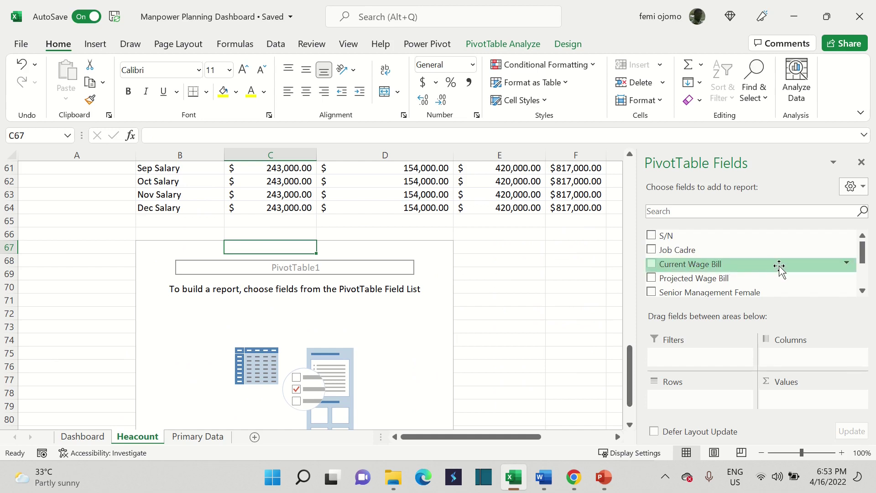
pyautogui.click(652, 264)
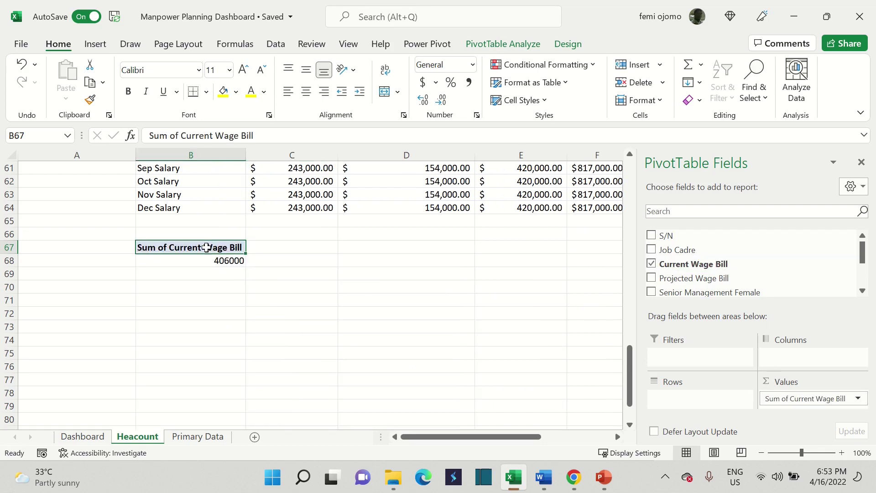
# Step: Rename the value field of the PivotTable at B67 to Current Wage Bill by dropping the "Sum of" prefix
pyautogui.moveTo(197, 247); pyautogui.dragTo(198, 257)
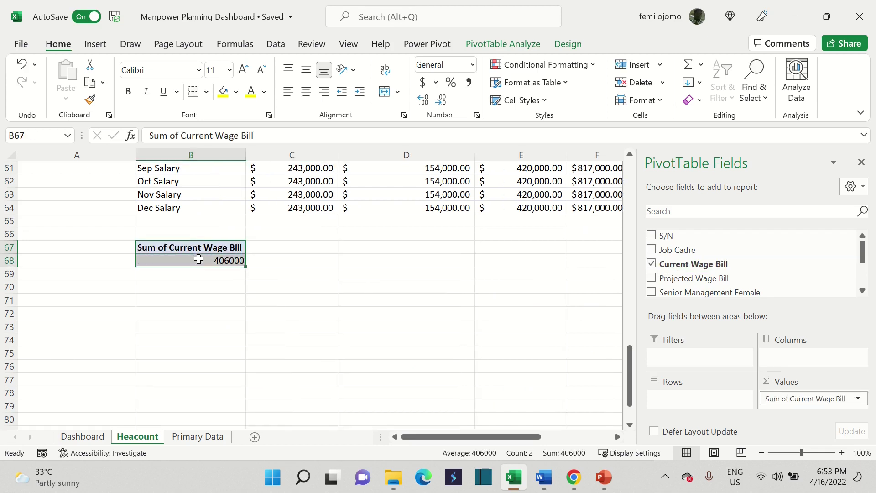
pyautogui.click(523, 44)
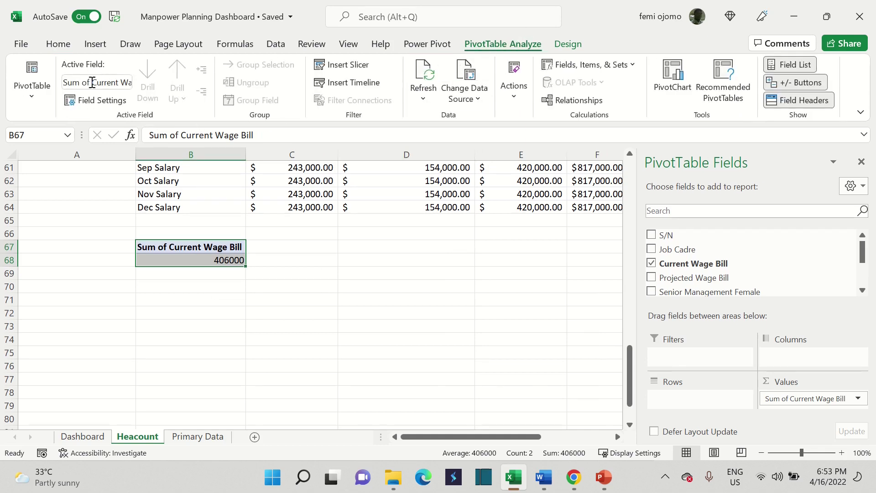
pyautogui.click(92, 82)
pyautogui.doubleClick(92, 83)
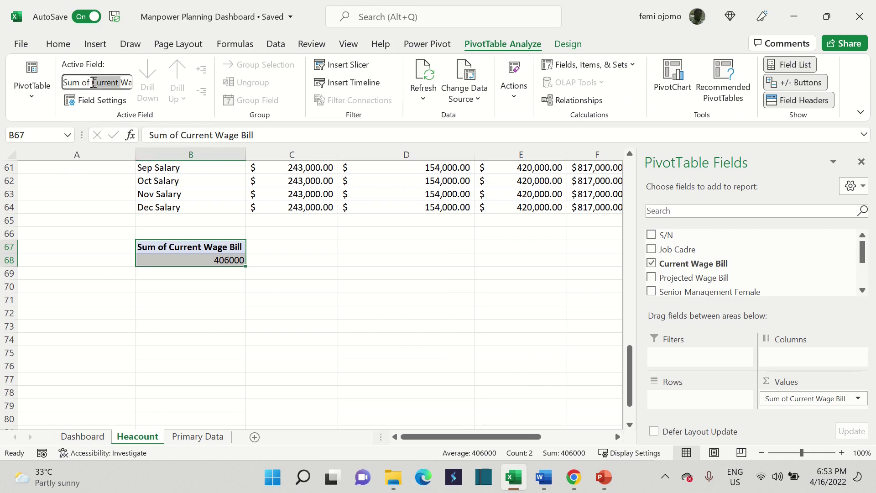
pyautogui.click(92, 83)
pyautogui.press('BackSpace')
pyautogui.press('BackSpace')
pyautogui.press('BackSpace')
pyautogui.press('BackSpace')
pyautogui.press('BackSpace')
pyautogui.press('BackSpace')
pyautogui.press('BackSpace')
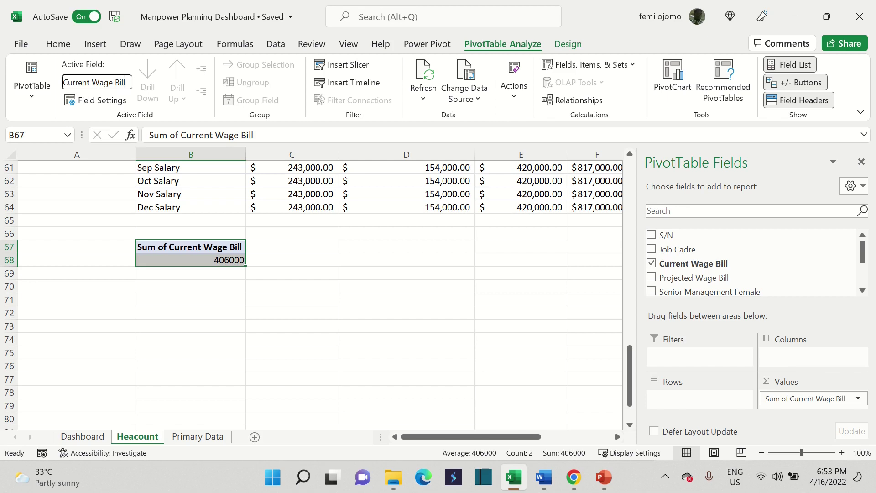
pyautogui.press('Return')
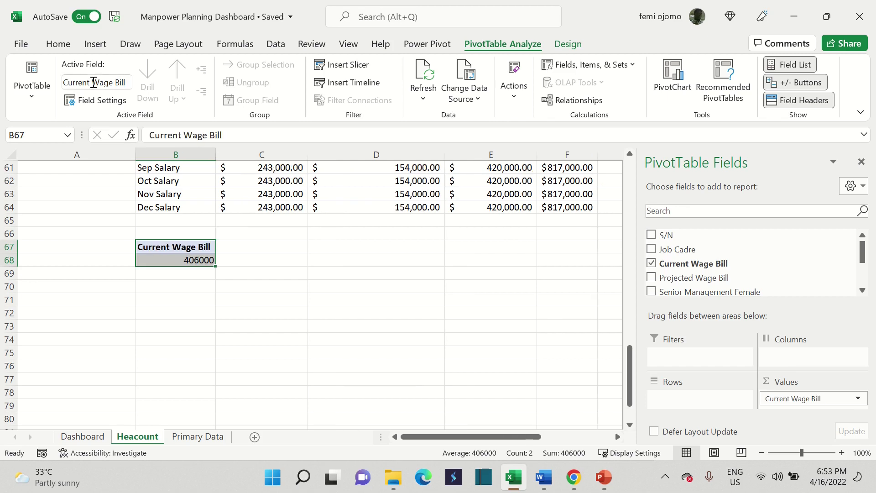
# Step: Show the Current Wage Bill PivotTable at B67 in tabular form and apply the first dark blue Medium style
pyautogui.click(567, 45)
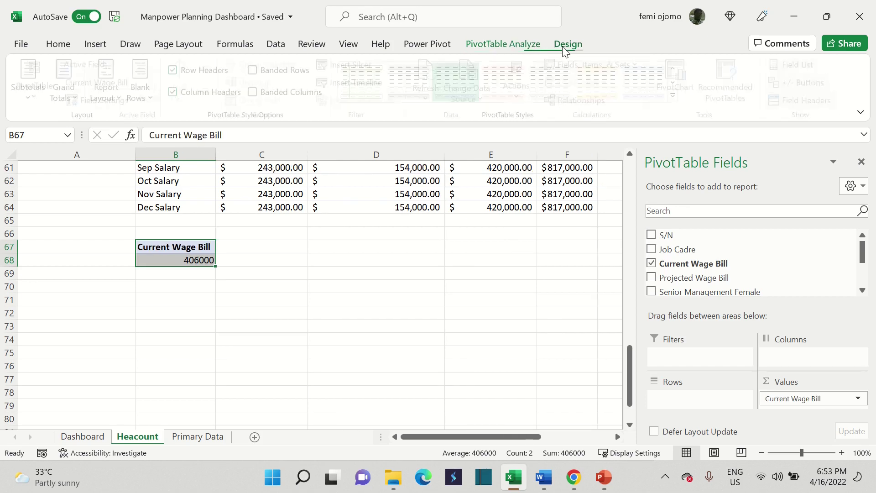
pyautogui.click(120, 101)
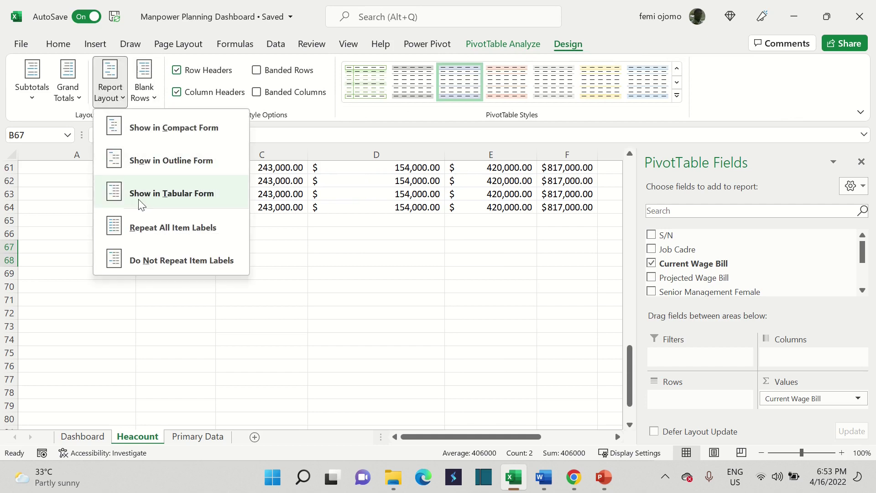
pyautogui.click(155, 203)
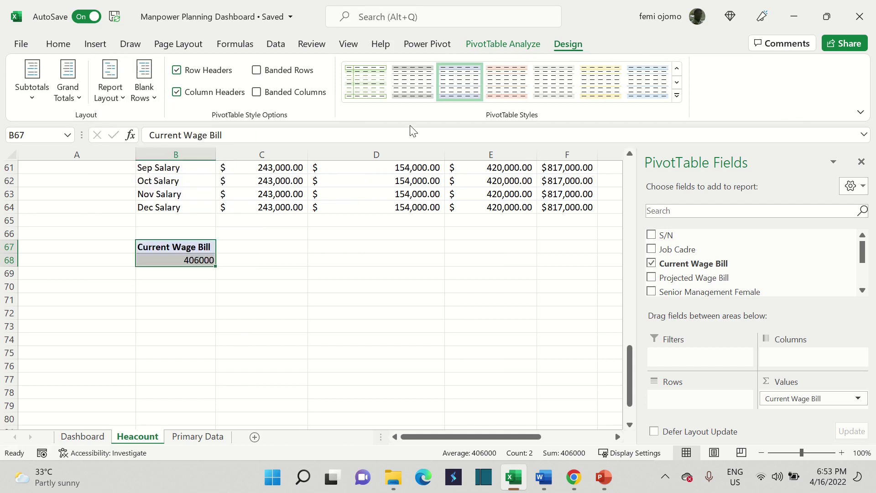
pyautogui.click(679, 97)
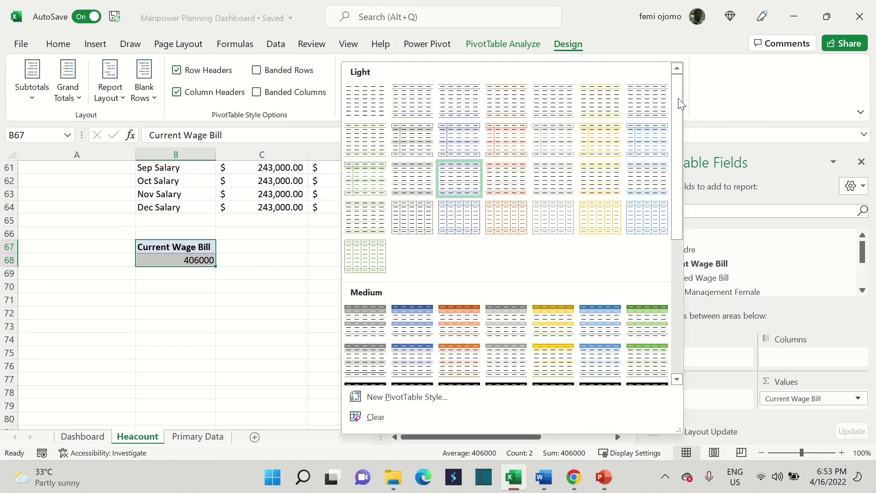
pyautogui.click(424, 317)
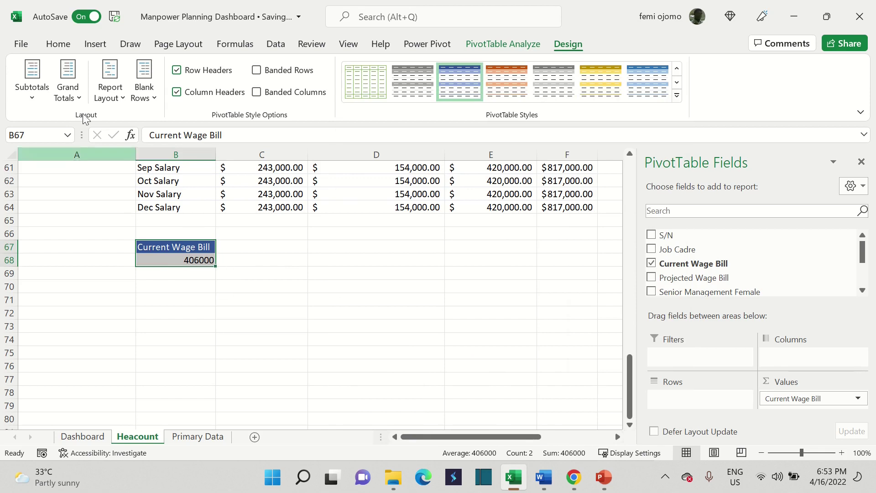
# Step: Format the wage bill value in B68 as Accounting with the dollar sign
pyautogui.click(58, 45)
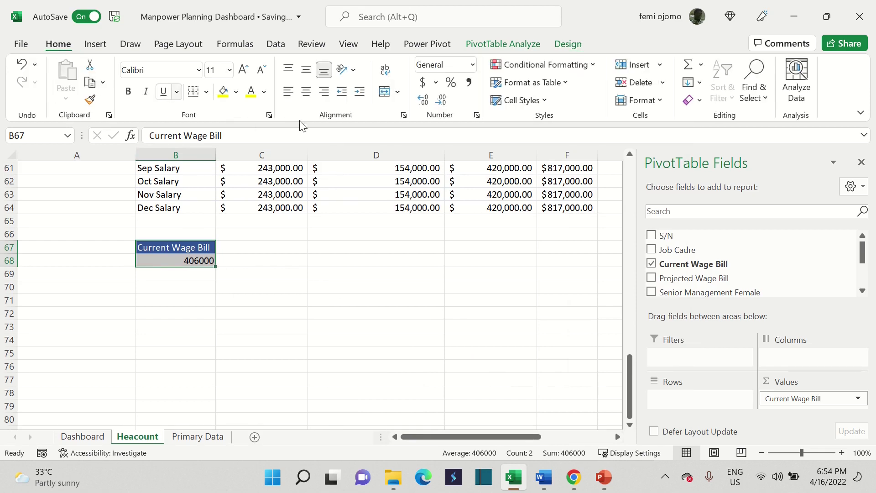
pyautogui.click(201, 263)
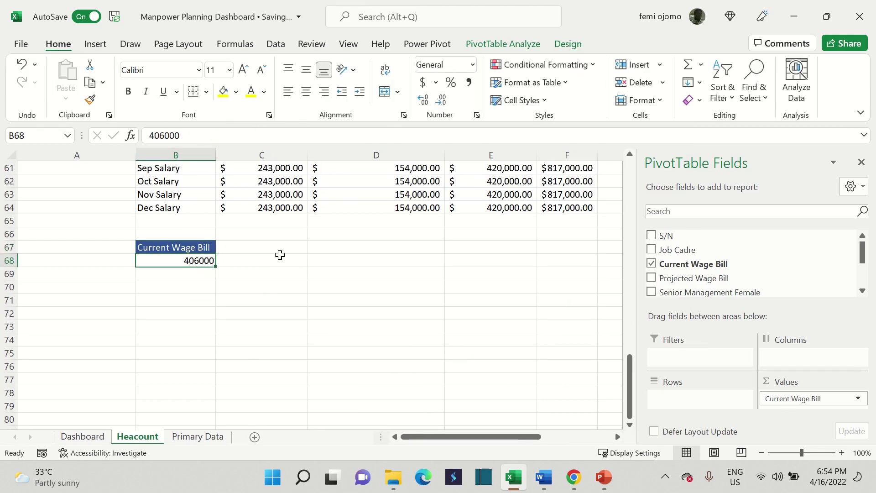
pyautogui.click(422, 87)
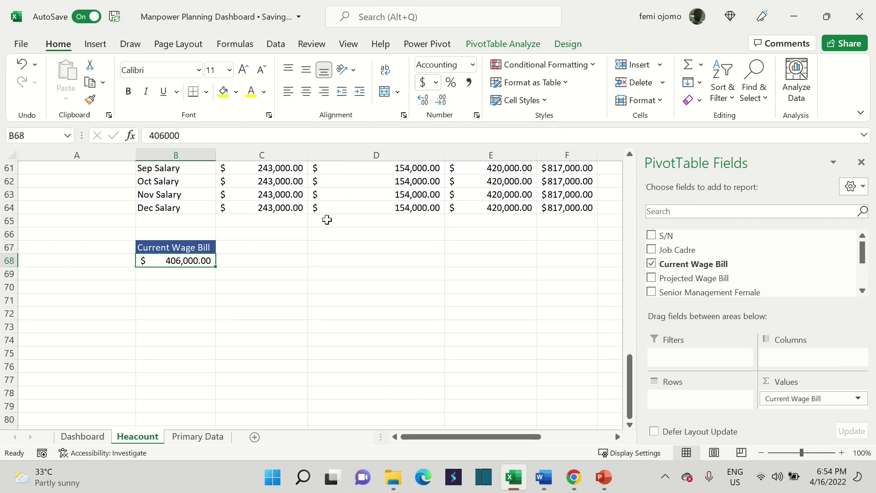
# Step: Compare the wage bill value in B68 with the cards on the Dashboard sheet and return to the Heacount sheet
pyautogui.click(186, 275)
pyautogui.click(194, 258)
pyautogui.click(82, 437)
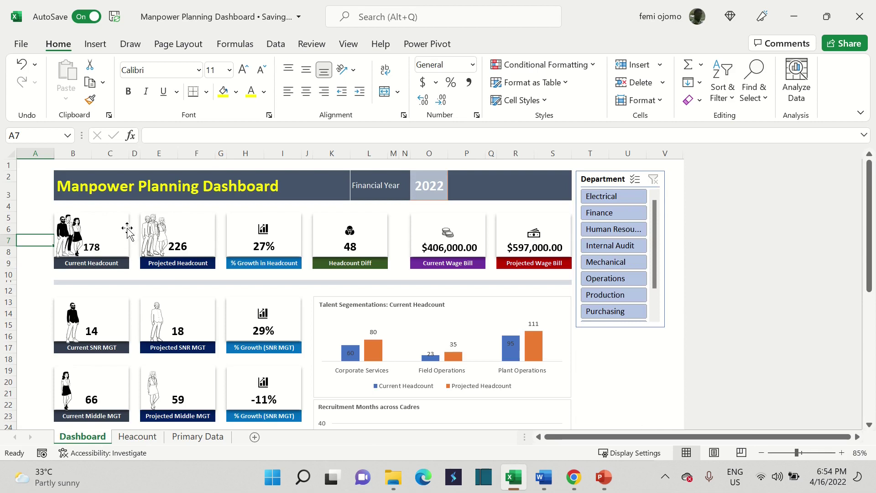
pyautogui.click(142, 438)
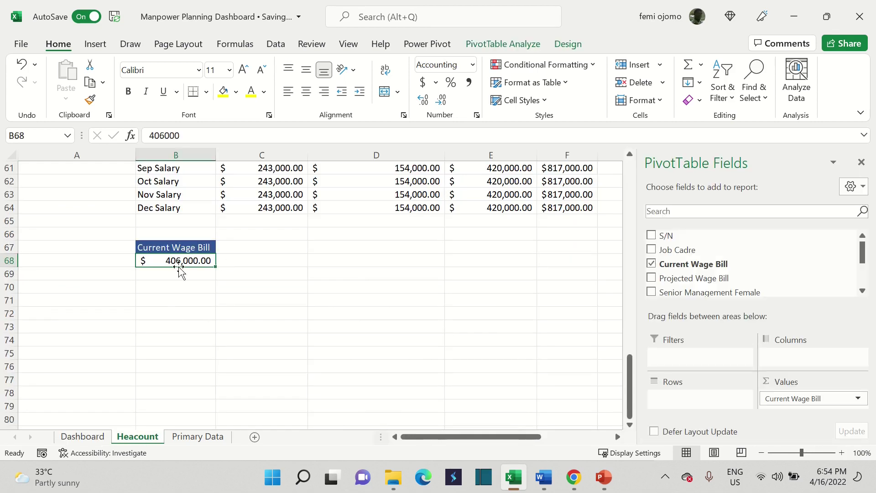
# Step: Name the wage bill value cell B68 CurrentWageBill2
pyautogui.click(194, 289)
pyautogui.click(195, 262)
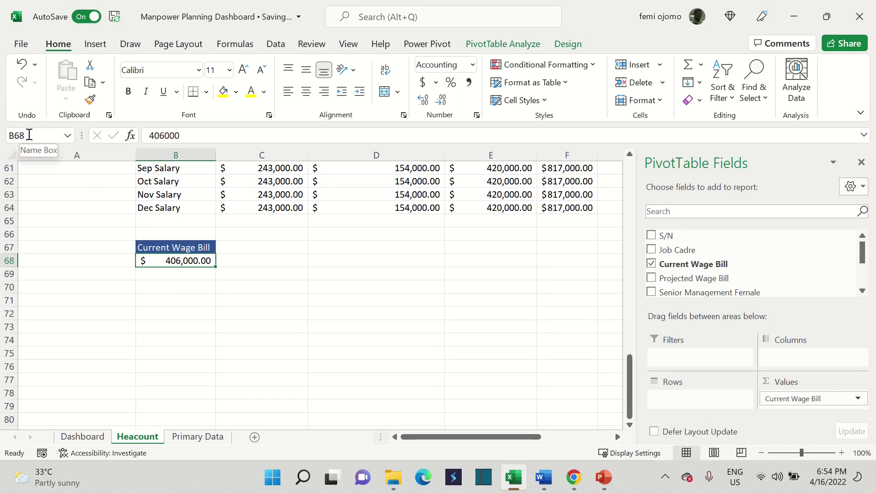
pyautogui.click(29, 135)
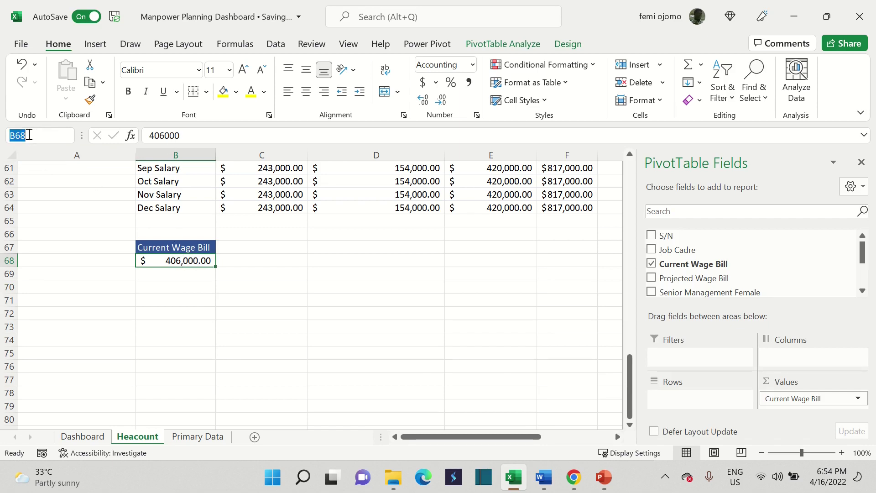
pyautogui.write('Current')
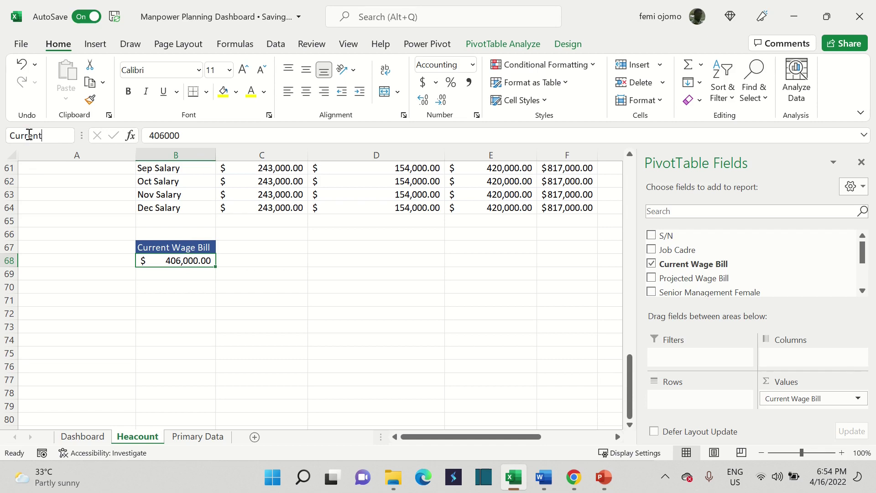
pyautogui.write('Wage')
pyautogui.write('Bill')
pyautogui.write('2')
pyautogui.press('Return')
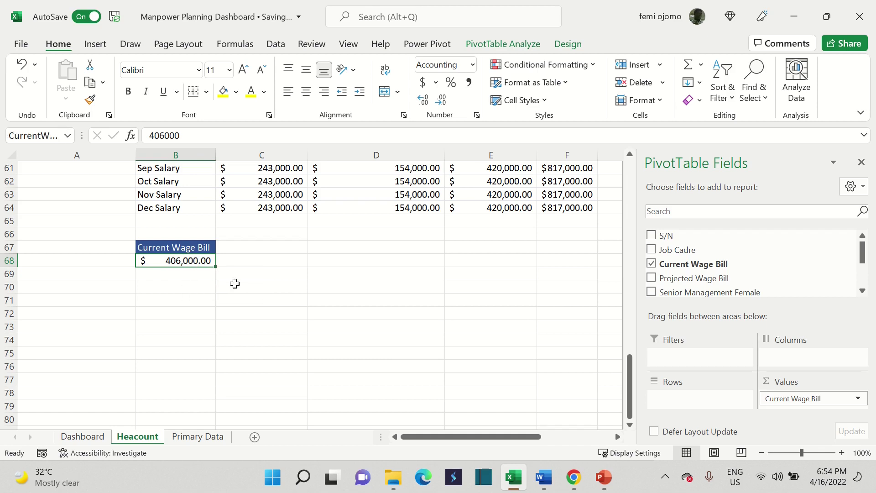
# Step: Test the new name by entering =CurrentWageBill2 in C70, and clear the cell again
pyautogui.click(283, 290)
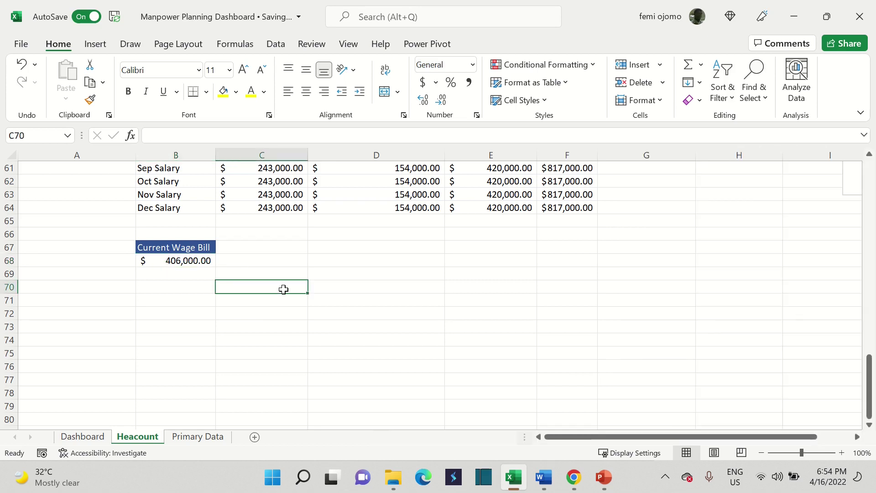
pyautogui.write('=current')
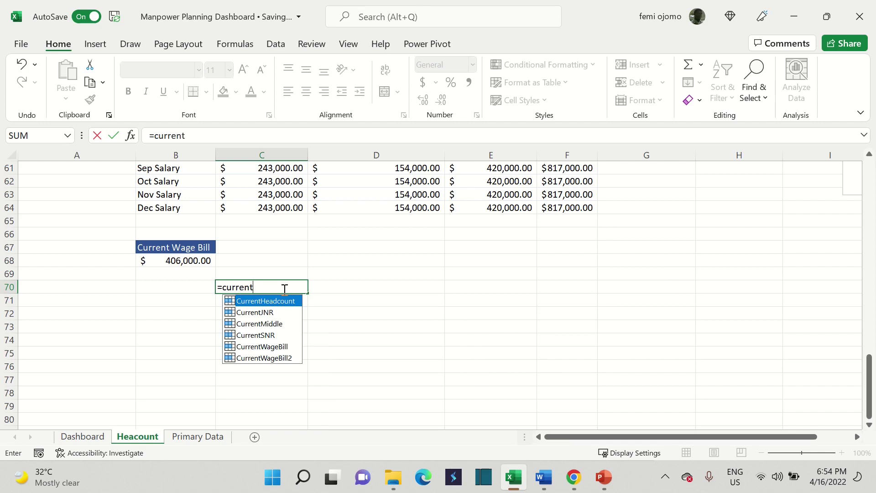
pyautogui.write('wage')
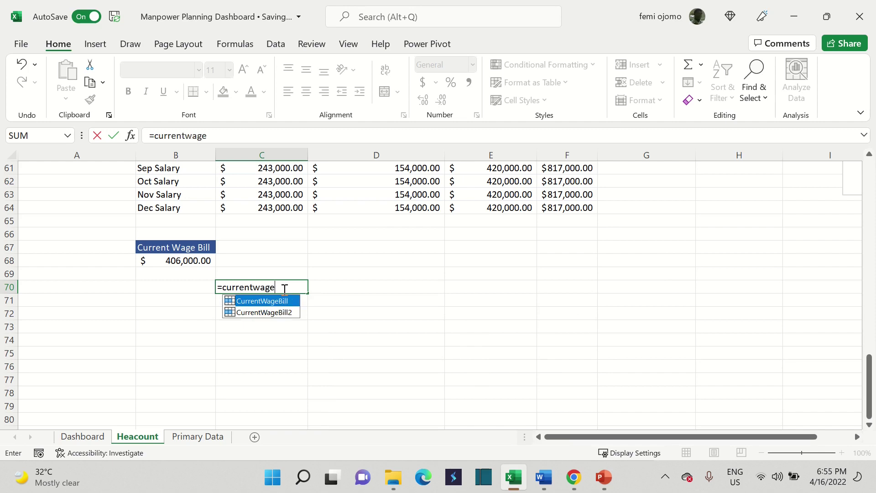
pyautogui.write('bill2')
pyautogui.press('Return')
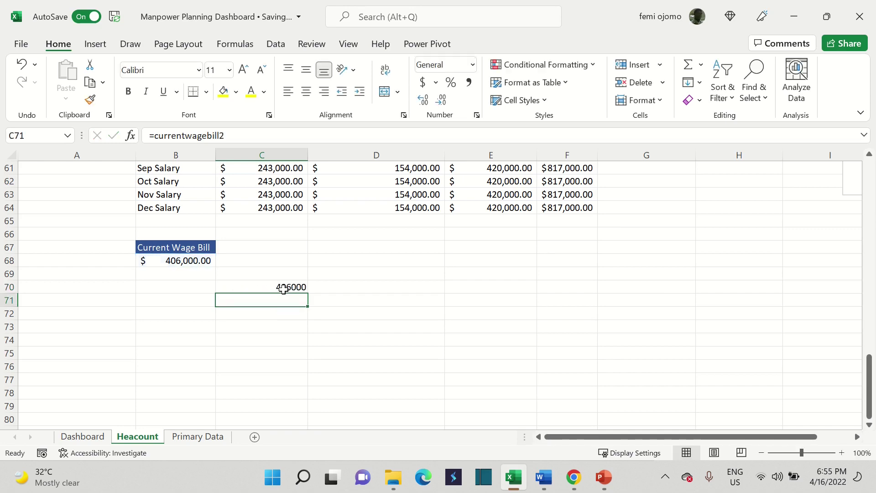
pyautogui.click(302, 288)
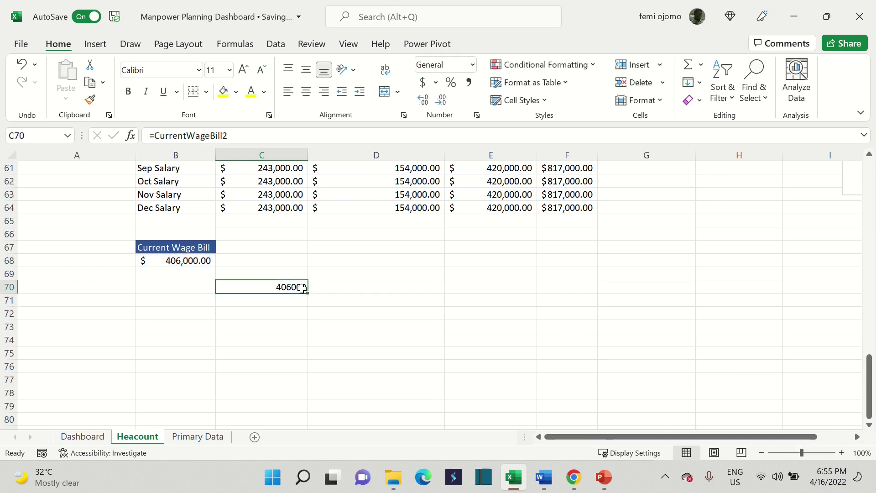
pyautogui.press('Delete')
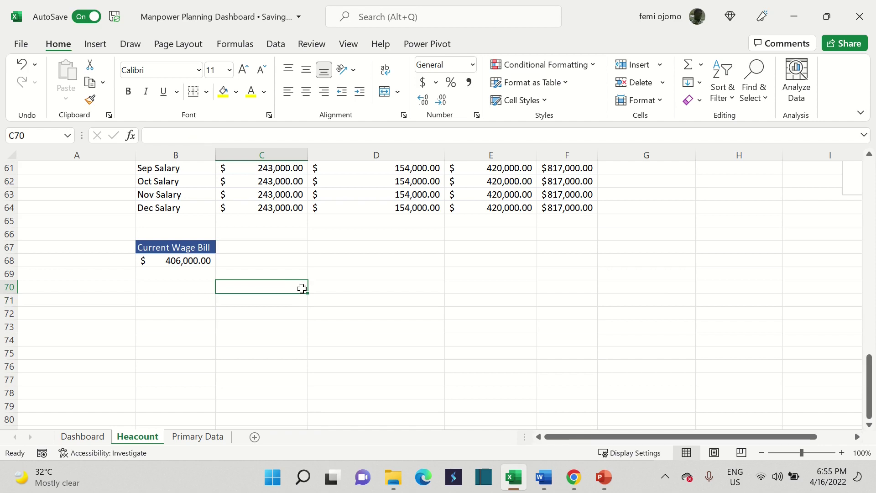
# Step: Draw a rectangle about 0.75" high and 1.36" wide on the Dashboard sheet, just below the Department slicer
pyautogui.click(89, 436)
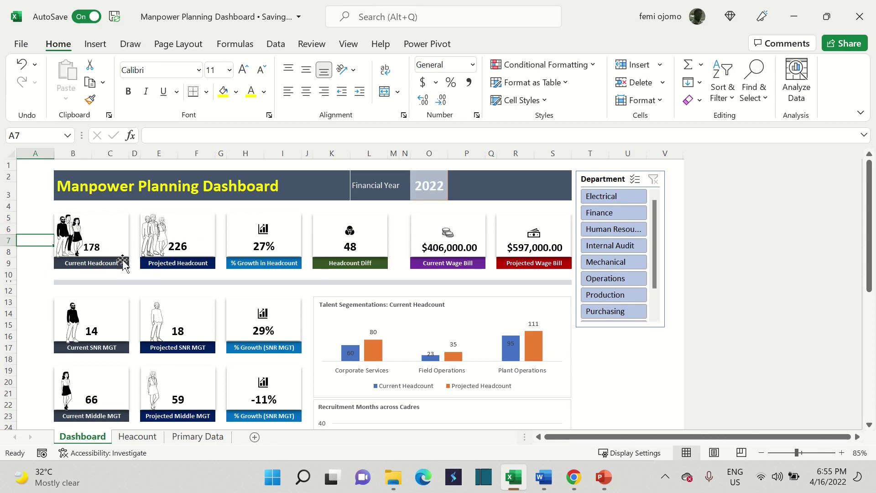
pyautogui.click(93, 44)
pyautogui.click(174, 97)
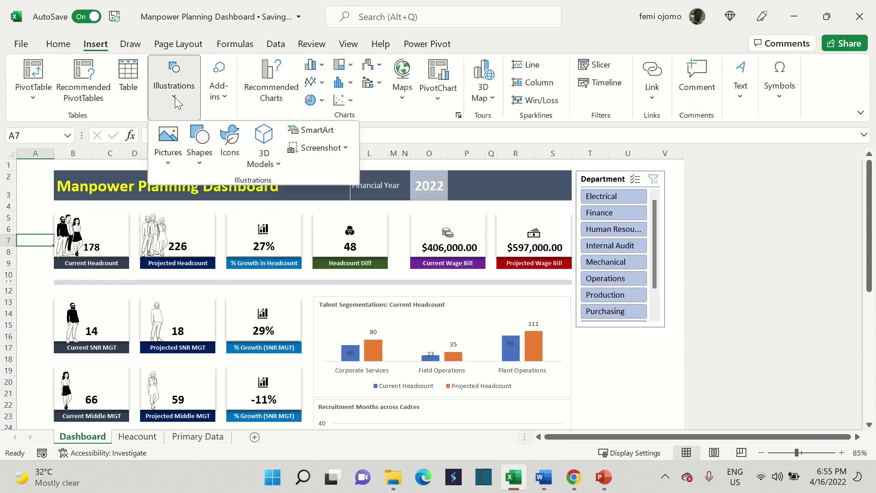
pyautogui.click(199, 150)
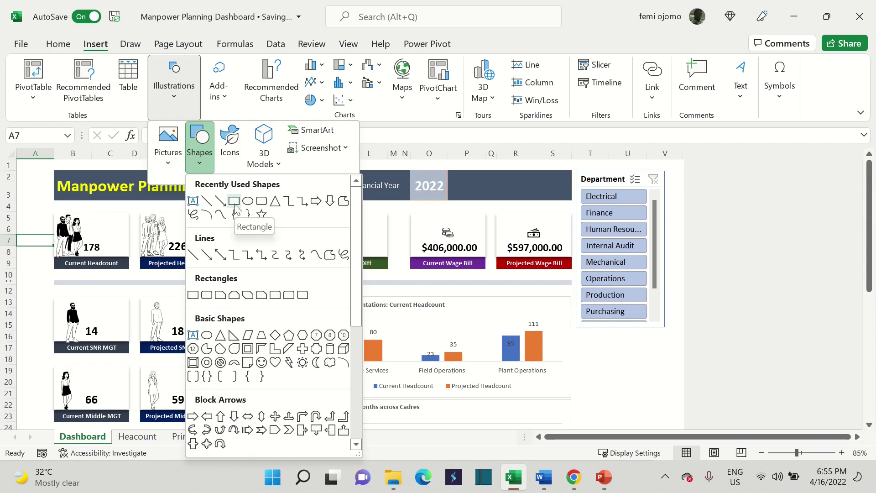
pyautogui.click(234, 203)
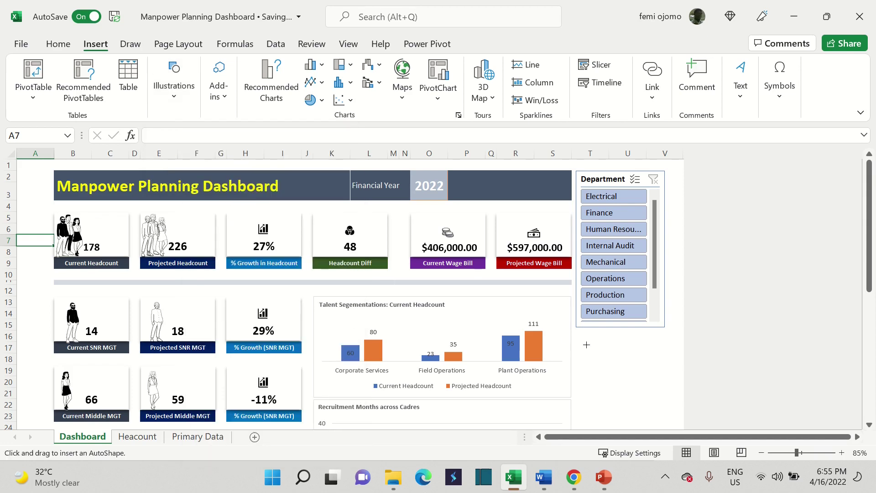
pyautogui.moveTo(586, 344); pyautogui.dragTo(661, 387)
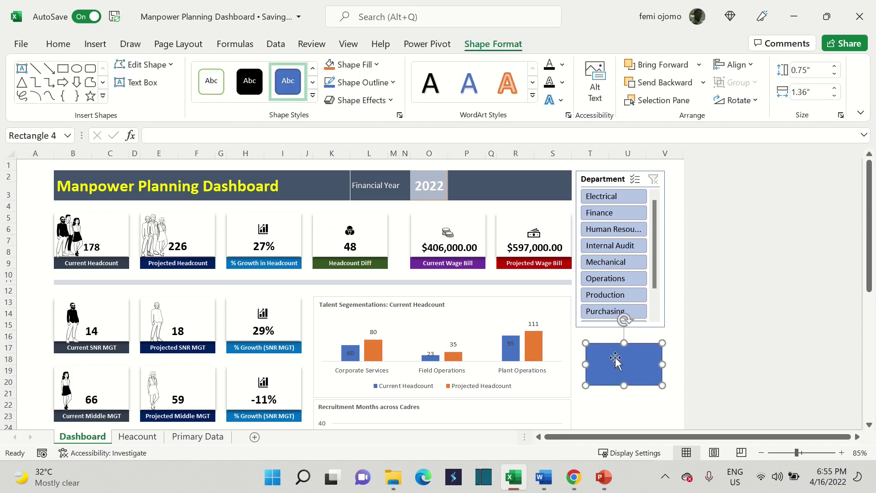
pyautogui.moveTo(615, 358); pyautogui.dragTo(608, 355)
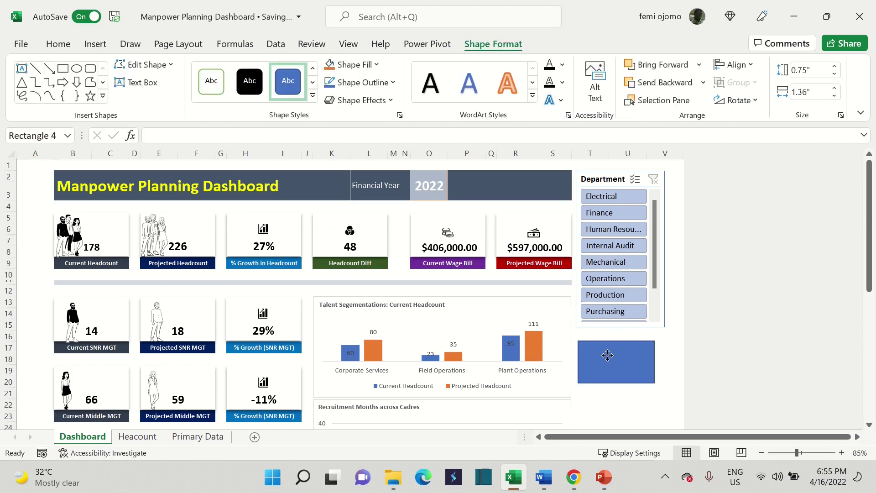
pyautogui.click(597, 389)
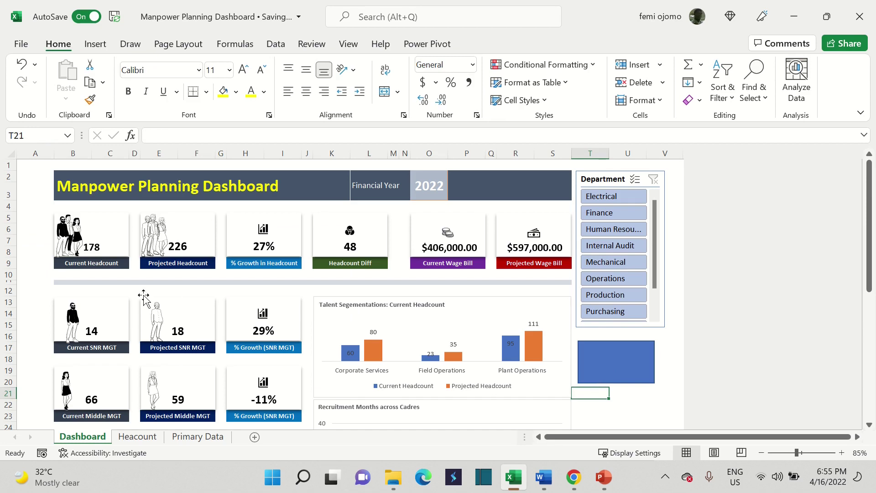
# Step: Merge and center cells T21:U21 under the new rectangle and fill them with yellow
pyautogui.click(89, 264)
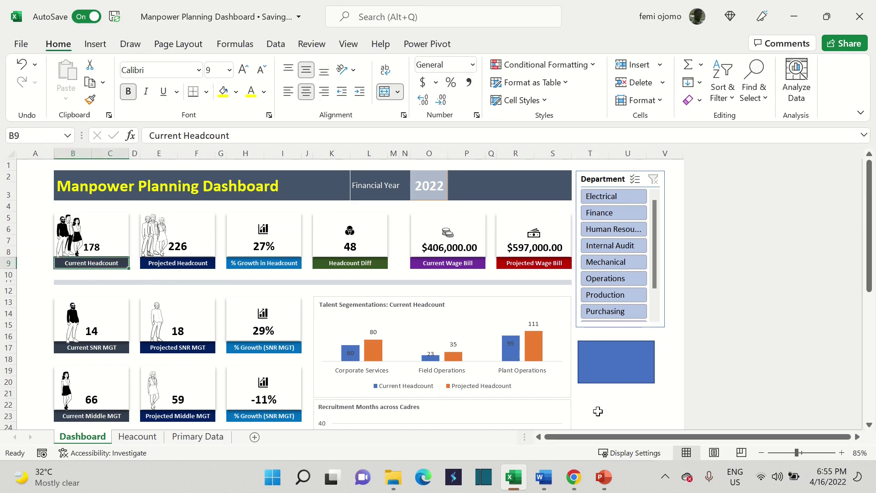
pyautogui.moveTo(588, 391); pyautogui.dragTo(645, 392)
pyautogui.click(598, 381)
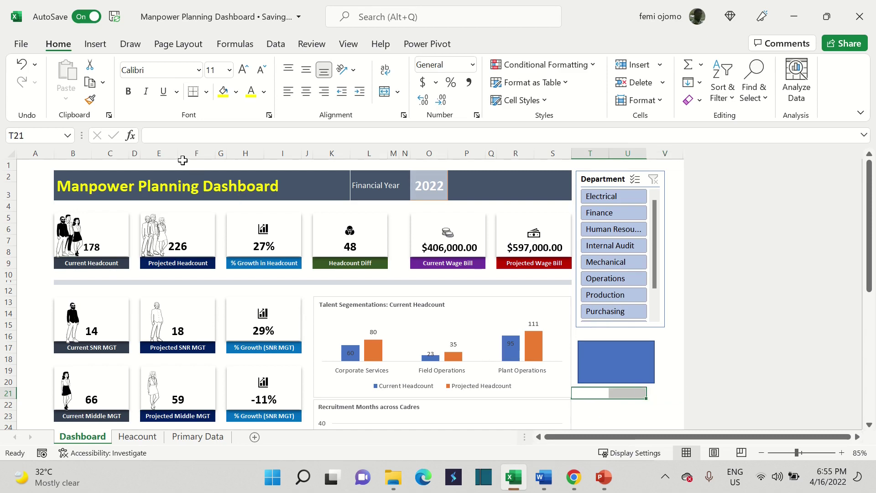
pyautogui.click(385, 92)
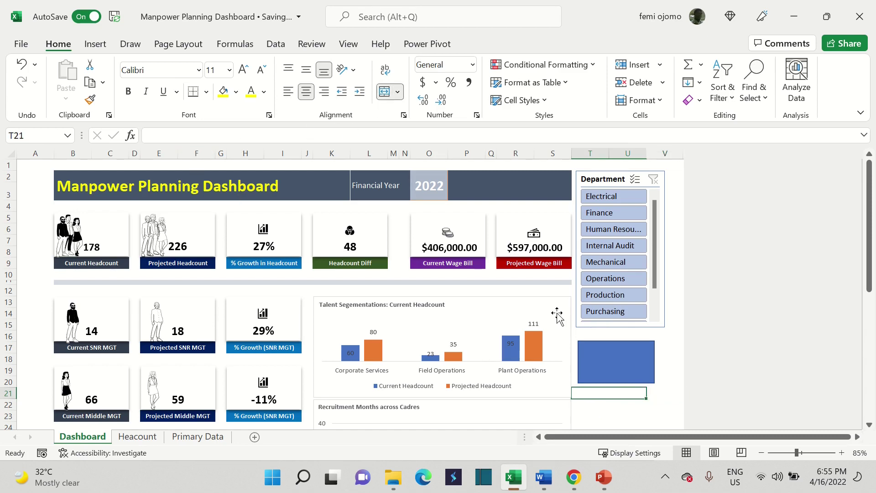
pyautogui.click(227, 94)
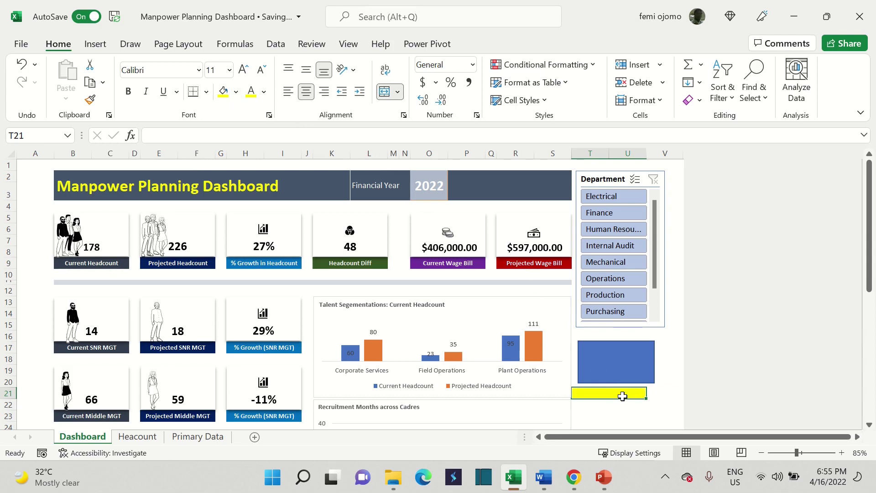
# Step: Enter the label Current Wage Bill in the merged yellow cell T21
pyautogui.write('C')
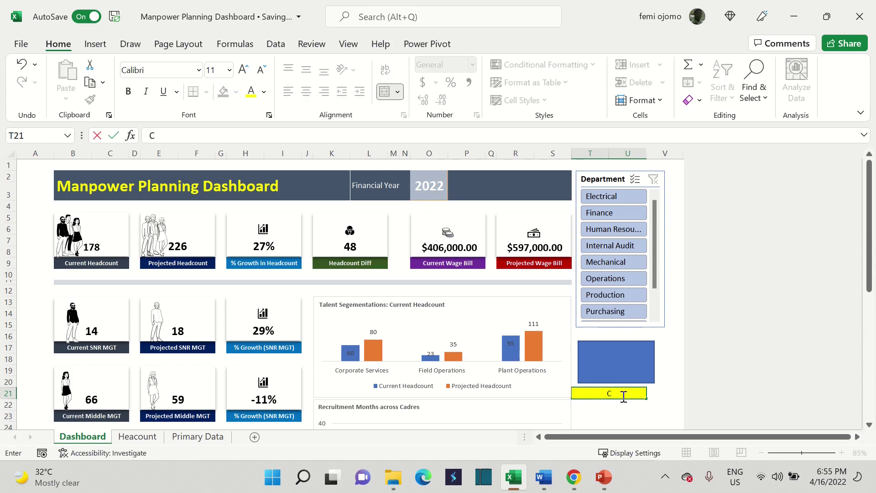
pyautogui.write('urrent')
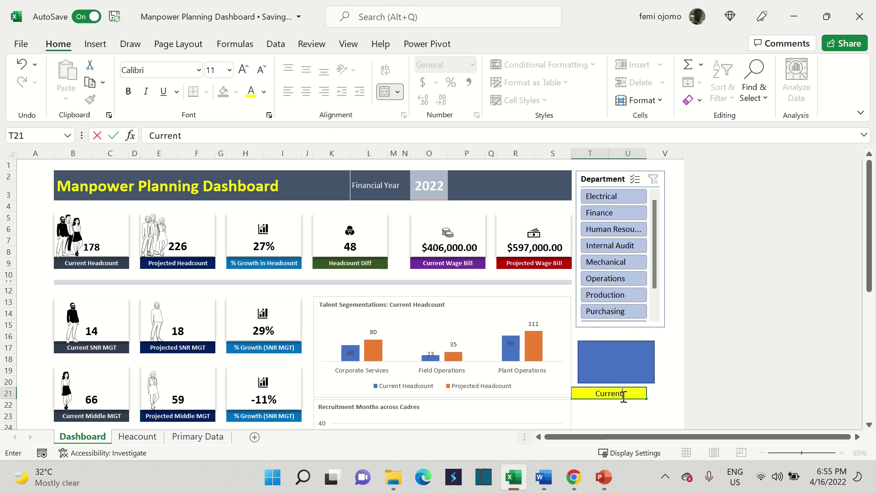
pyautogui.write('ge Bill')
pyautogui.click(673, 400)
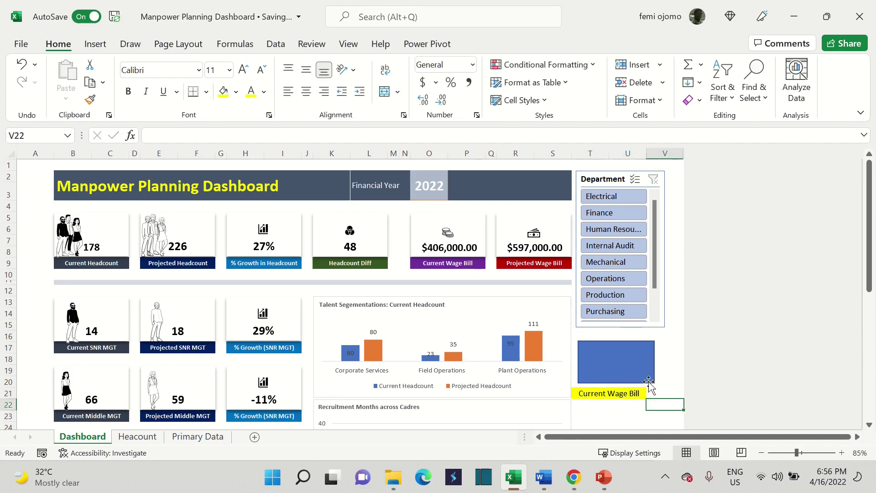
# Step: Align the blue rectangle directly above the yellow label and link its text to =CurrentWageBill2
pyautogui.moveTo(649, 383); pyautogui.dragTo(641, 385)
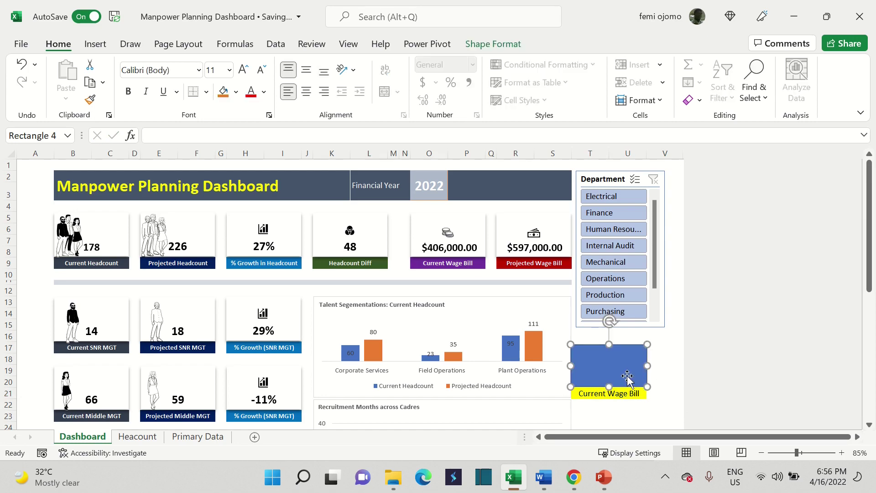
pyautogui.click(218, 134)
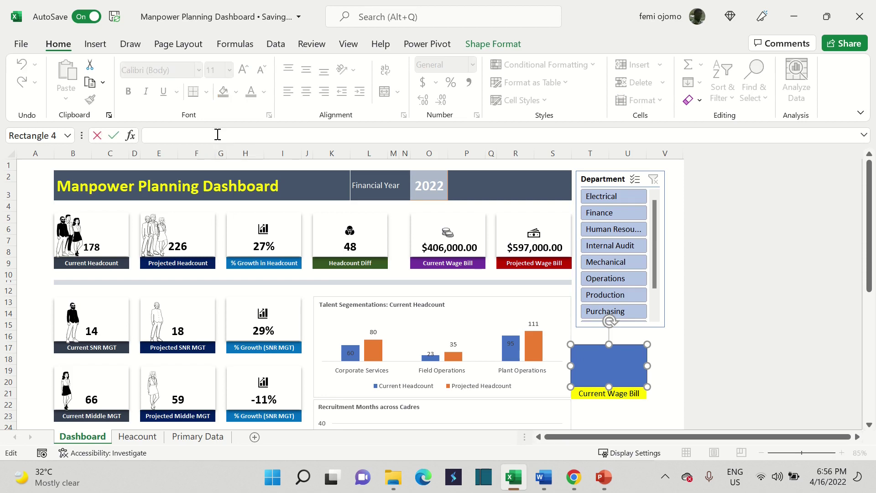
pyautogui.write('=')
pyautogui.write('cu')
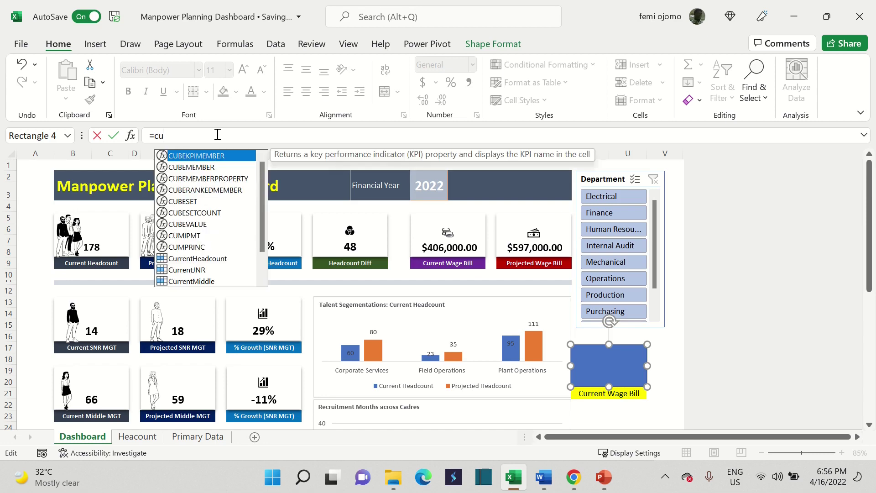
pyautogui.write('rre')
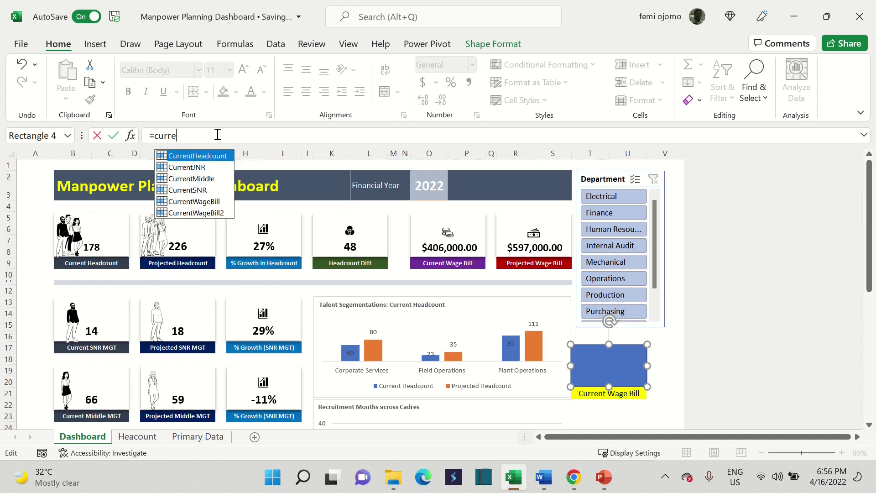
pyautogui.write('ntwage')
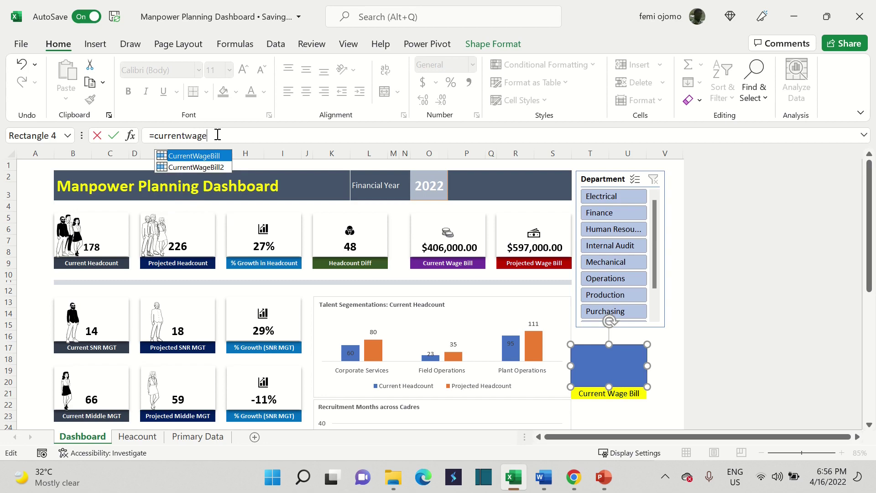
pyautogui.write('bill2')
pyautogui.press('Return')
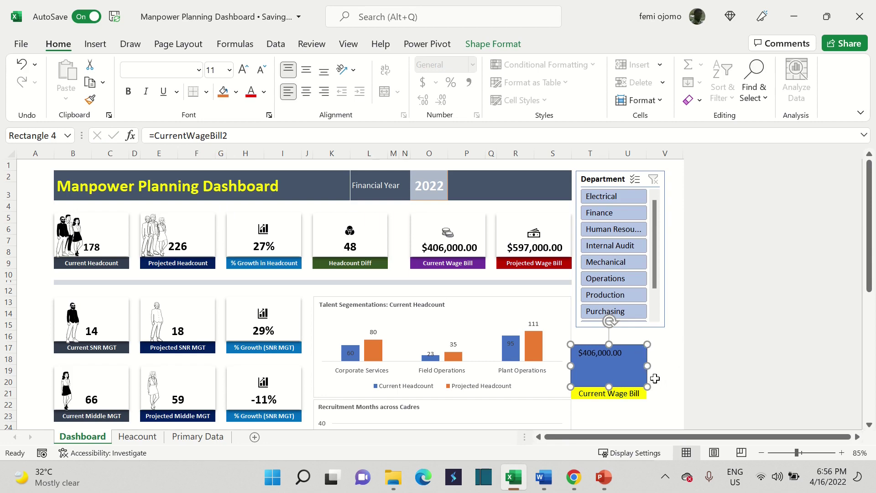
# Step: Nudge the linked rectangle up slightly from the label and set its font size to 18
pyautogui.moveTo(653, 374)
pyautogui.mouseDown()
pyautogui.moveTo(682, 363)
pyautogui.moveTo(641, 367)
pyautogui.moveTo(647, 376)
pyautogui.mouseUp()
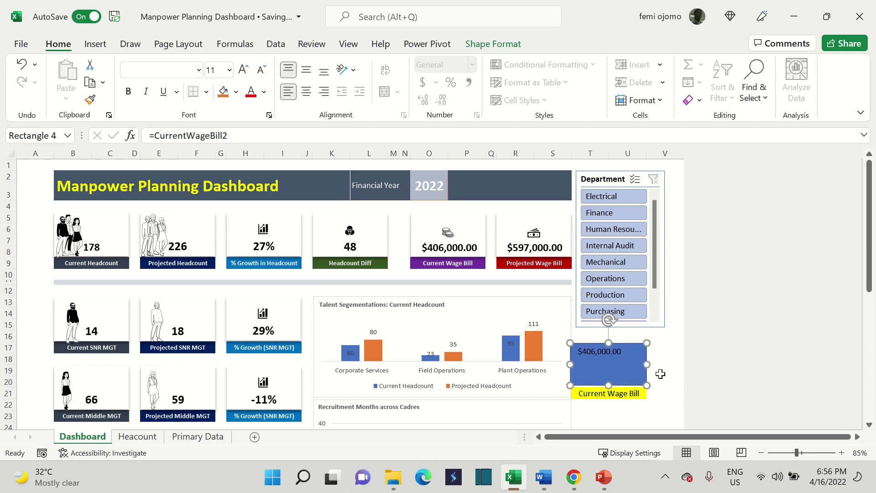
pyautogui.click(661, 372)
pyautogui.click(644, 372)
pyautogui.click(219, 68)
pyautogui.write('18')
pyautogui.press('Return')
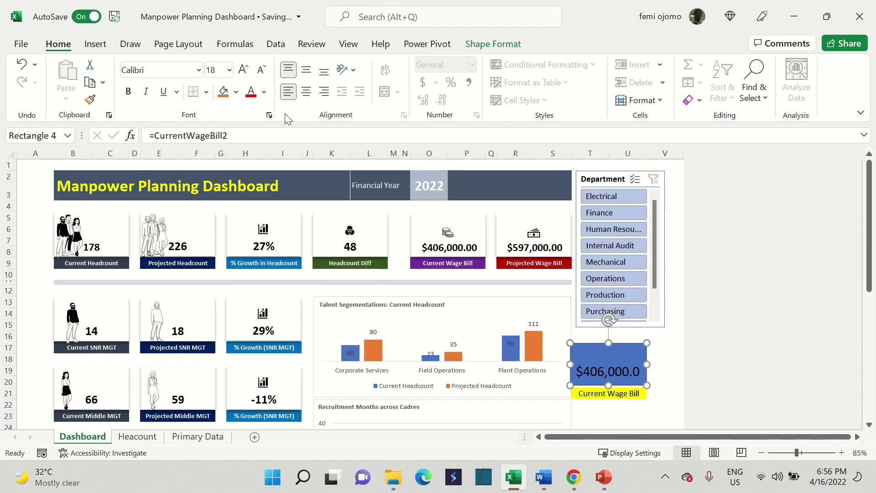
# Step: Bottom-align and center the rectangle's wage bill figure and make it bold
pyautogui.click(324, 74)
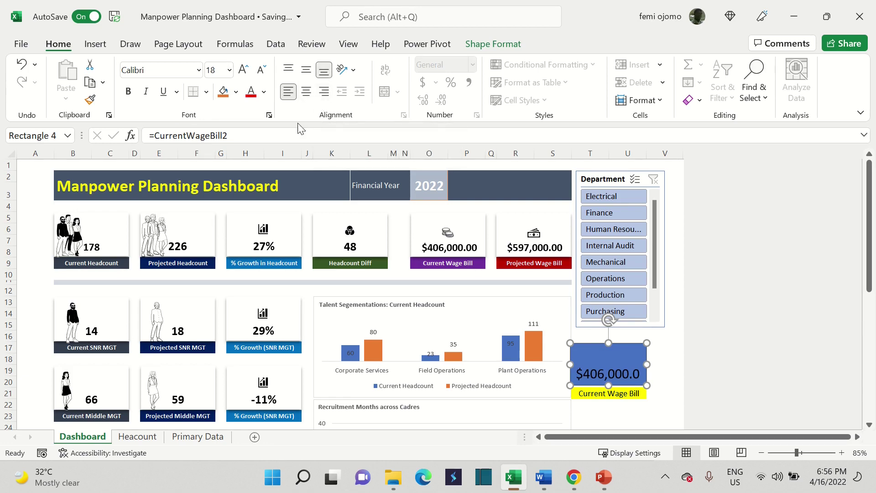
pyautogui.click(307, 93)
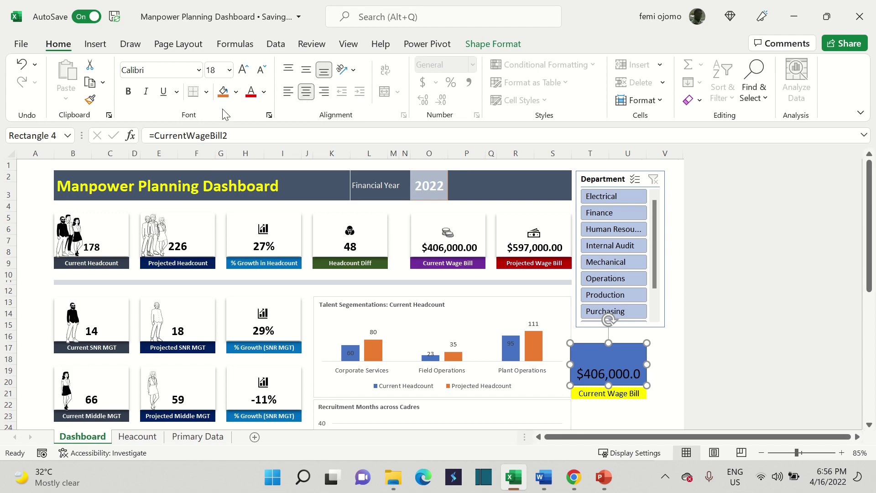
pyautogui.click(130, 92)
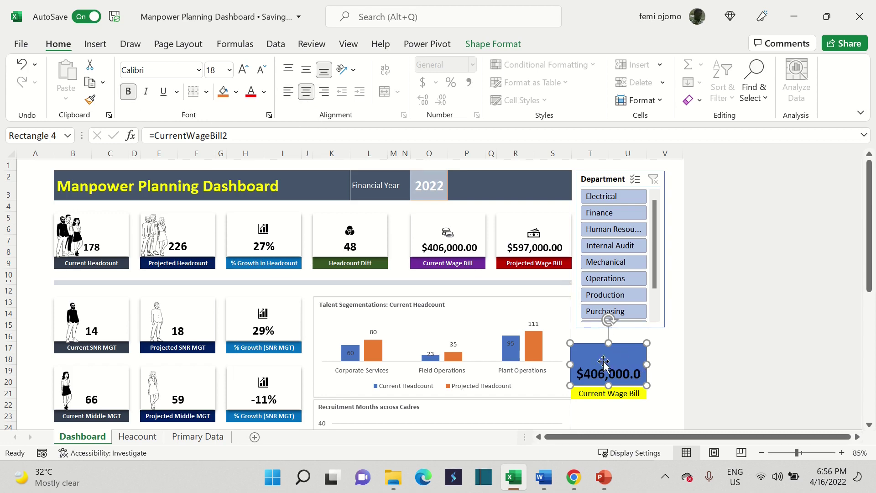
# Step: Reduce the font size of the rectangle's wage bill figure to 16
pyautogui.click(262, 74)
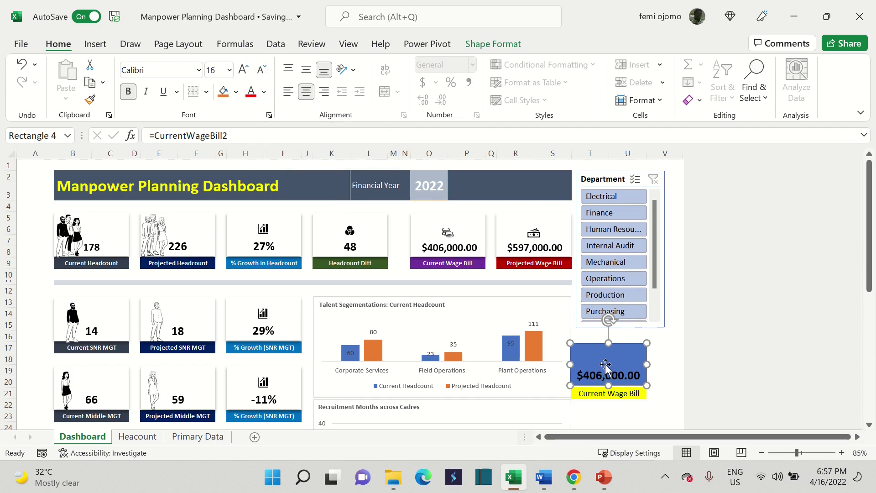
pyautogui.click(653, 356)
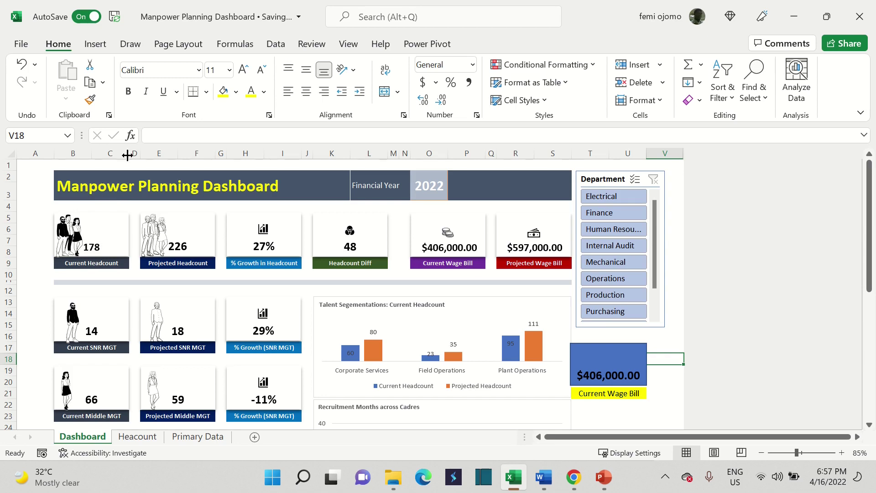
# Step: Insert three Cartoon People graphics: the woman in a long skirt, the man in an open shirt and the man with crossed arms
pyautogui.click(96, 45)
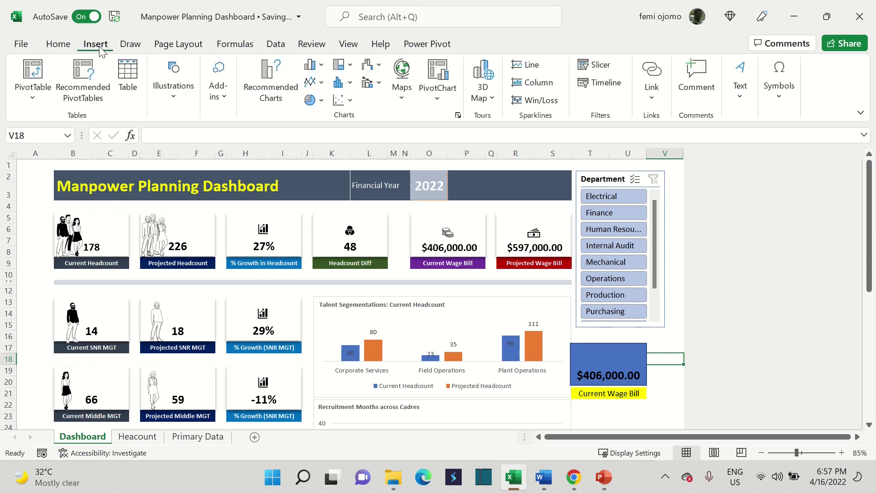
pyautogui.click(181, 99)
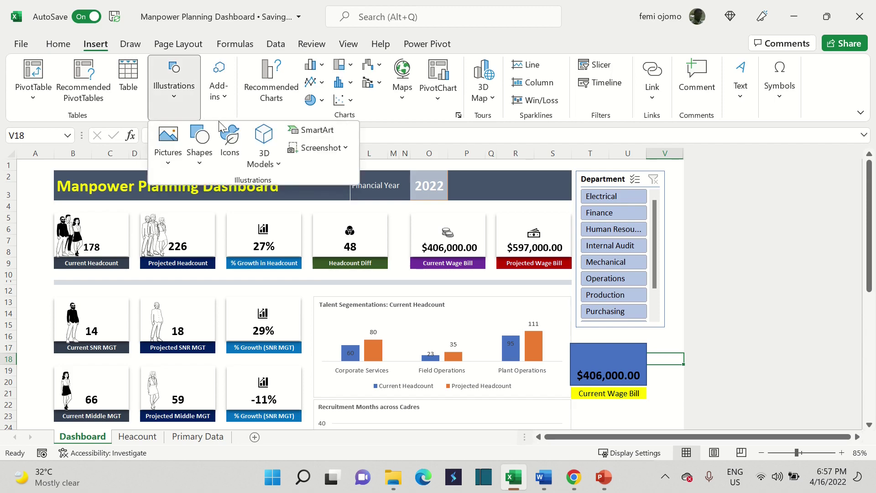
pyautogui.click(230, 138)
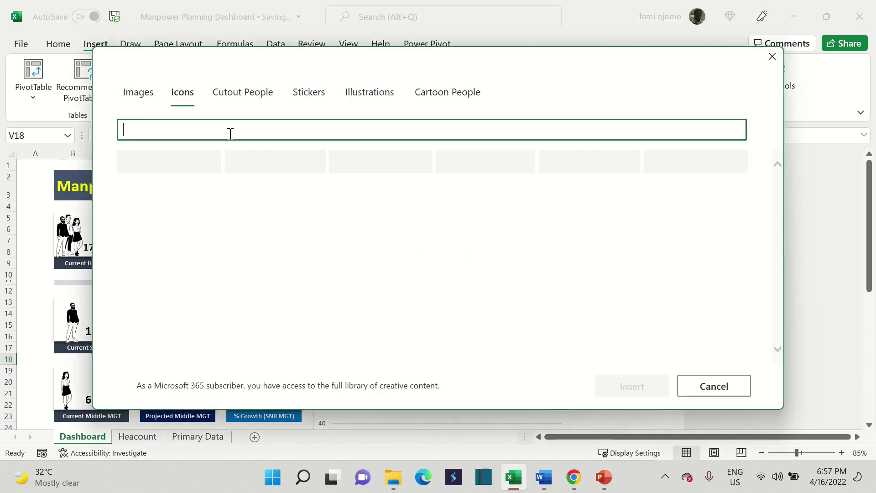
pyautogui.click(445, 101)
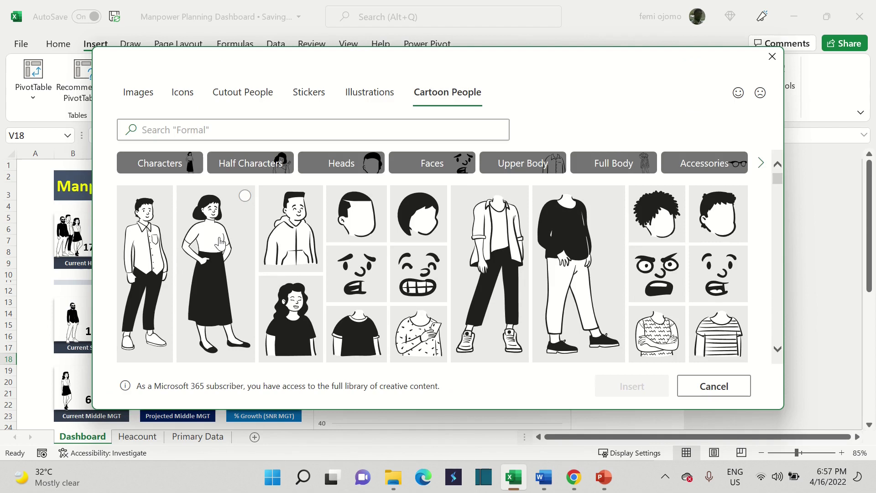
pyautogui.click(220, 241)
pyautogui.click(151, 251)
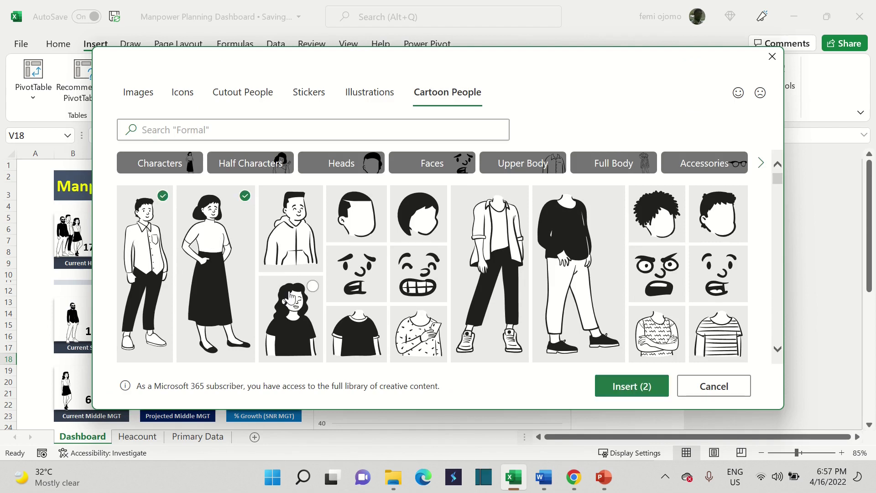
pyautogui.click(778, 349)
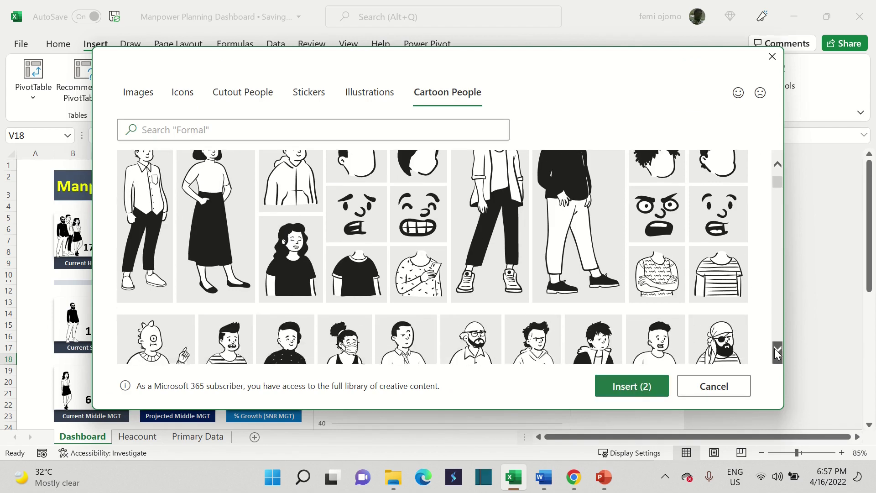
pyautogui.click(404, 334)
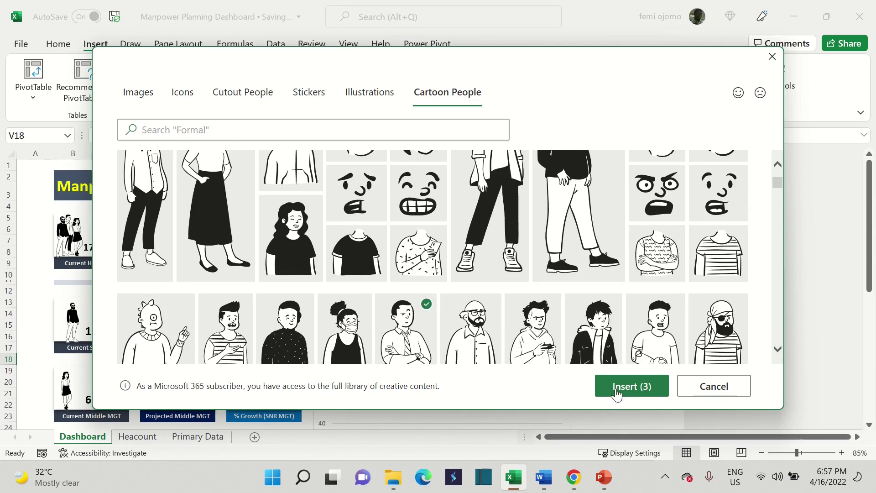
pyautogui.click(616, 391)
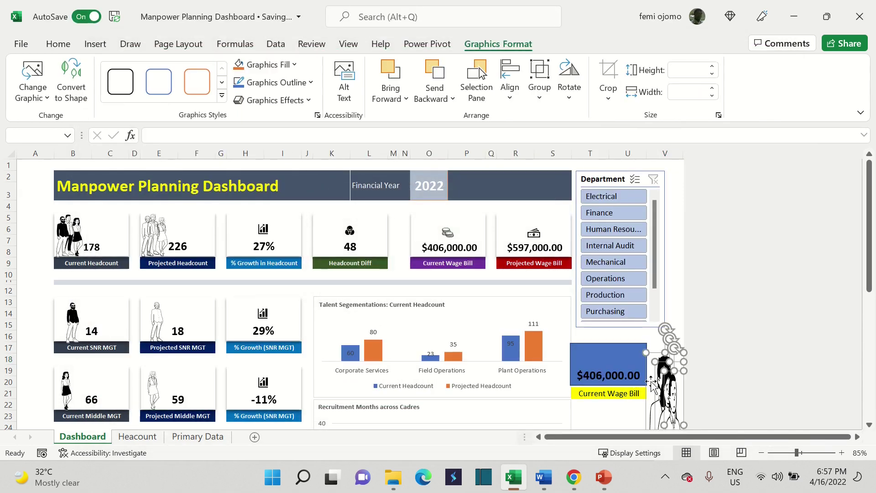
# Step: Move the three cartoon figures together onto the Talent Segmentations chart and set their height to 0.74" and width to 0.24"
pyautogui.moveTo(653, 383); pyautogui.dragTo(435, 301)
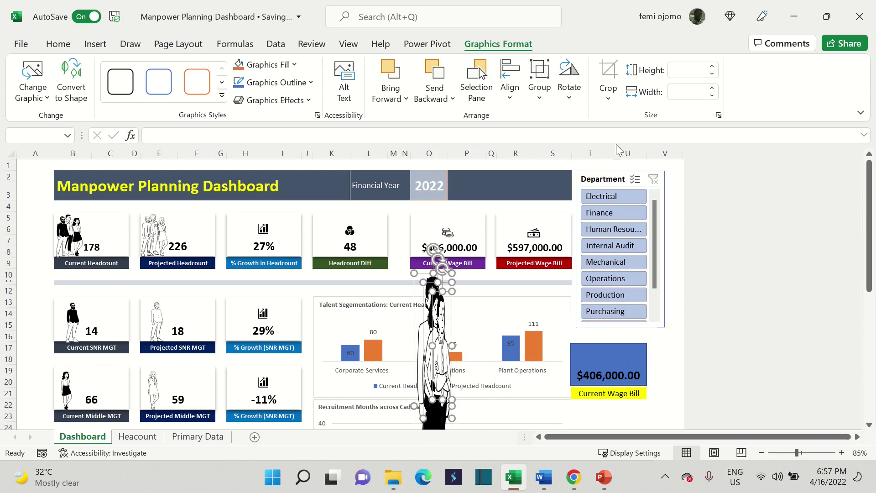
pyautogui.click(679, 70)
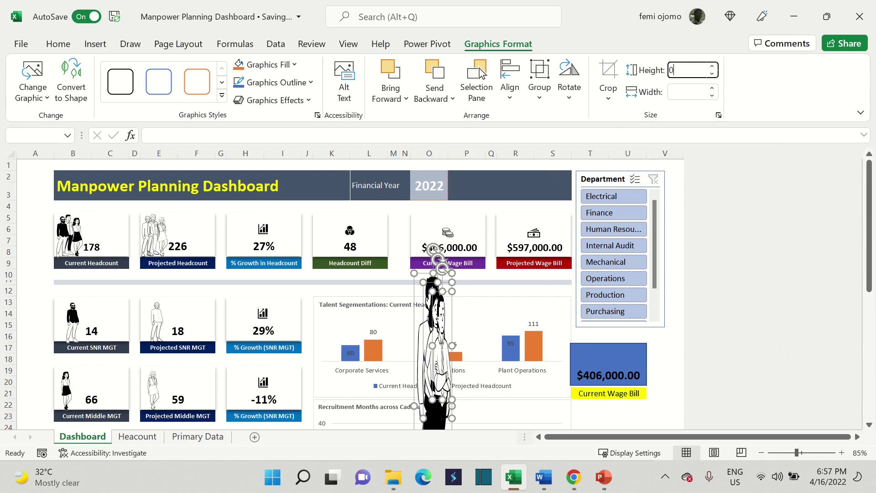
pyautogui.write('0.74')
pyautogui.press('Return')
pyautogui.click(684, 93)
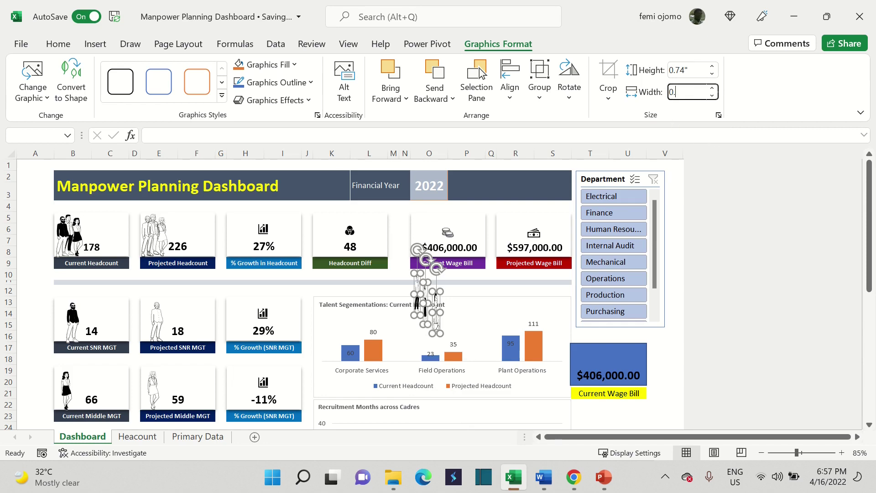
pyautogui.press('Return')
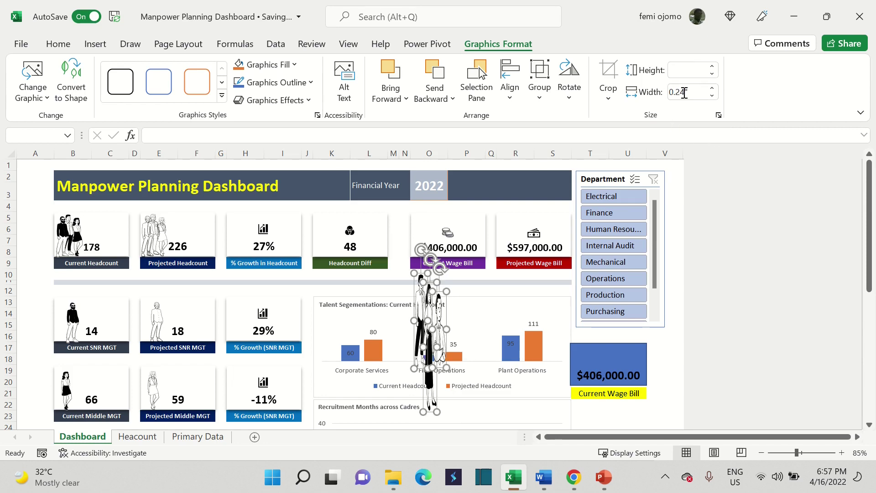
# Step: Move the crossed-arms figure onto the blue wage bill card and enlarge it to about 2.49" high by 0.44" wide
pyautogui.click(586, 415)
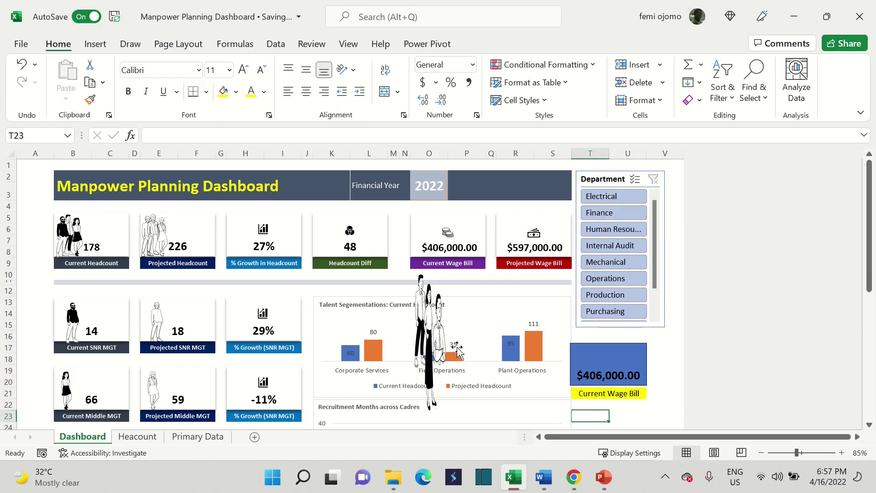
pyautogui.moveTo(438, 342); pyautogui.dragTo(589, 365)
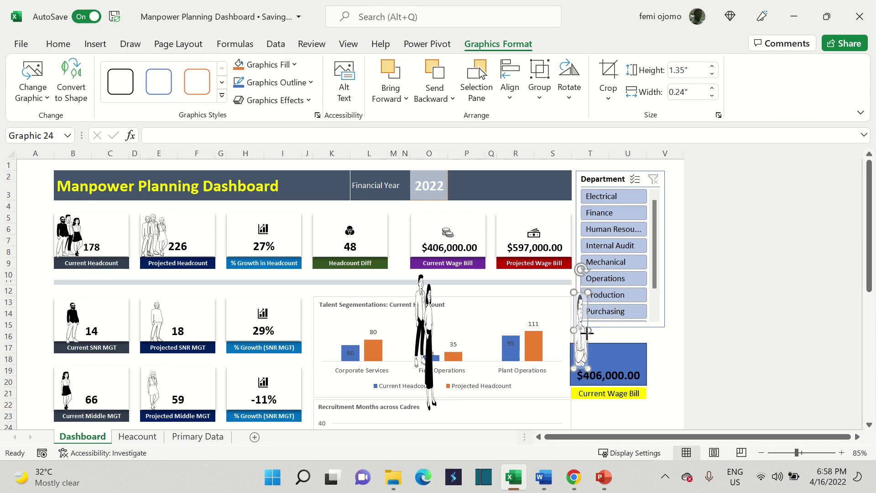
pyautogui.moveTo(588, 292); pyautogui.dragTo(558, 229)
pyautogui.moveTo(590, 342); pyautogui.dragTo(611, 360)
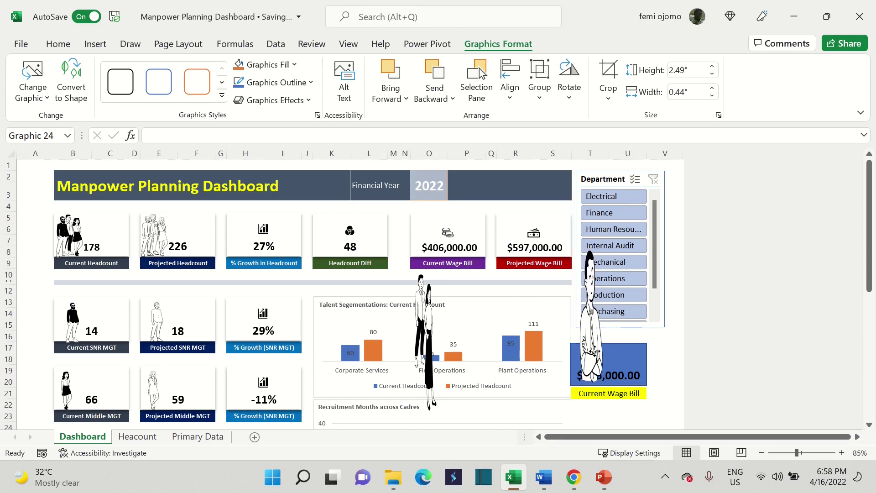
# Step: Resize the woman figure to about 1.94" by 0.25" and arrange all three figures side by side over the blue wage bill card
pyautogui.moveTo(431, 336); pyautogui.dragTo(492, 335)
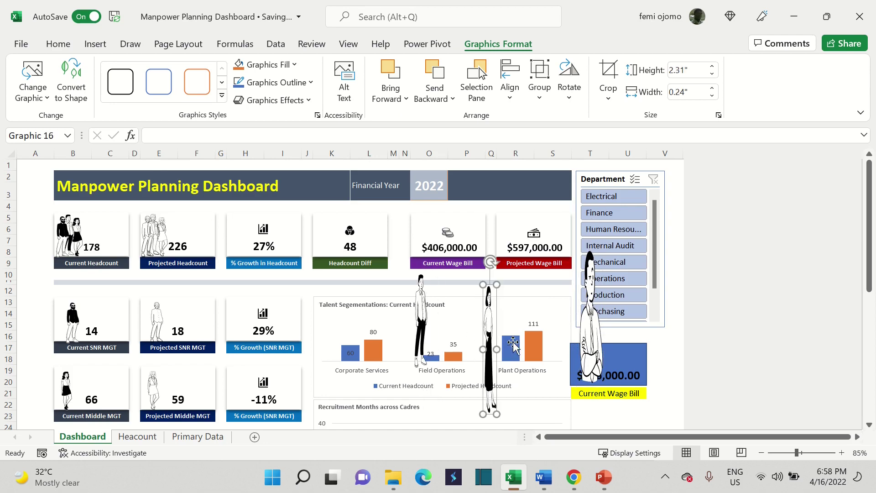
pyautogui.moveTo(484, 284); pyautogui.dragTo(567, 343)
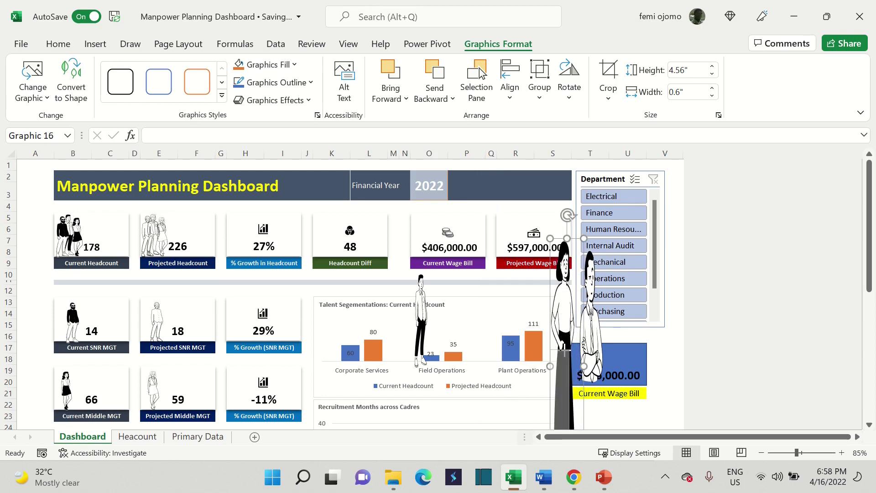
pyautogui.moveTo(566, 395); pyautogui.dragTo(607, 340)
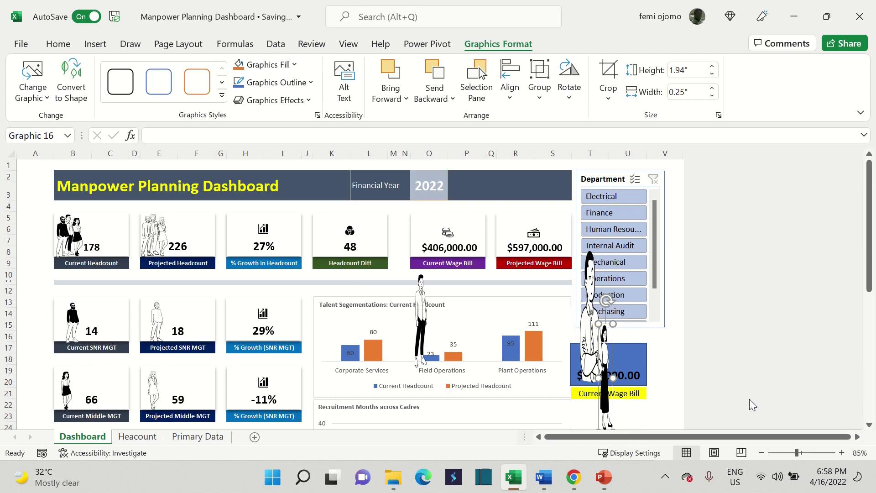
pyautogui.moveTo(589, 324); pyautogui.dragTo(588, 381)
pyautogui.moveTo(418, 308); pyautogui.dragTo(620, 365)
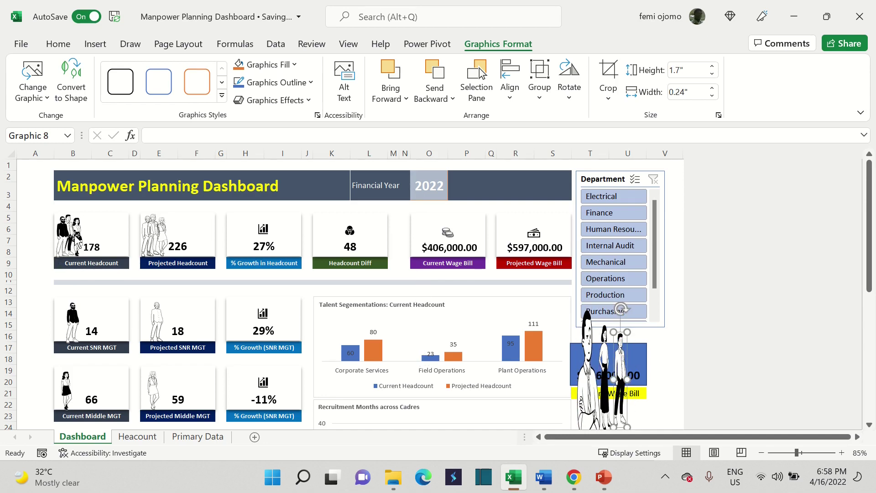
# Step: Delete the three cartoon figures covering the blue wage bill card one by one
pyautogui.click(59, 241)
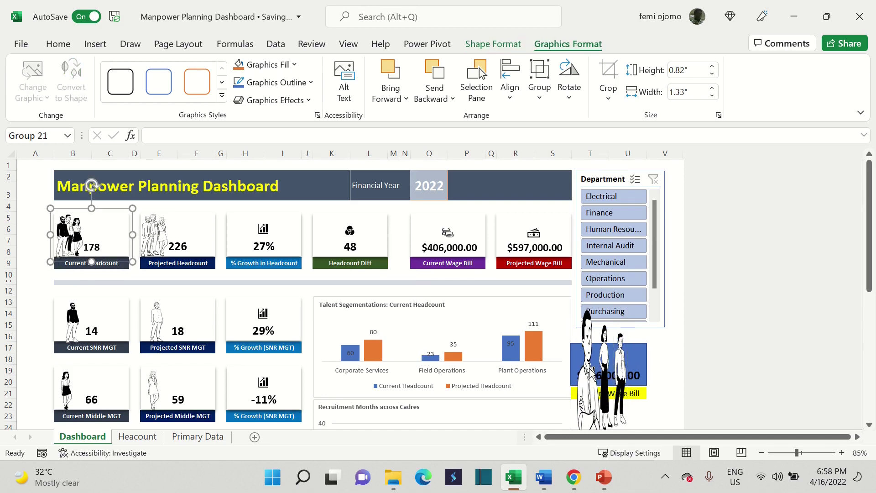
pyautogui.click(605, 369)
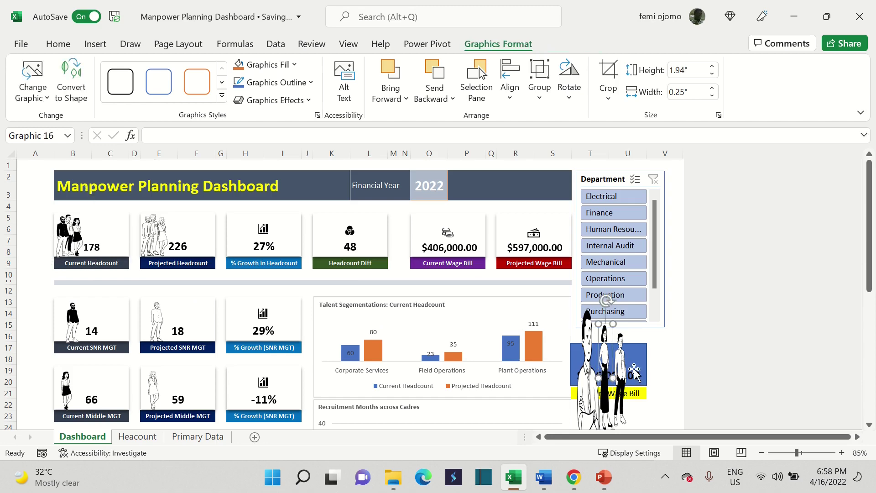
pyautogui.click(843, 453)
pyautogui.click(842, 453)
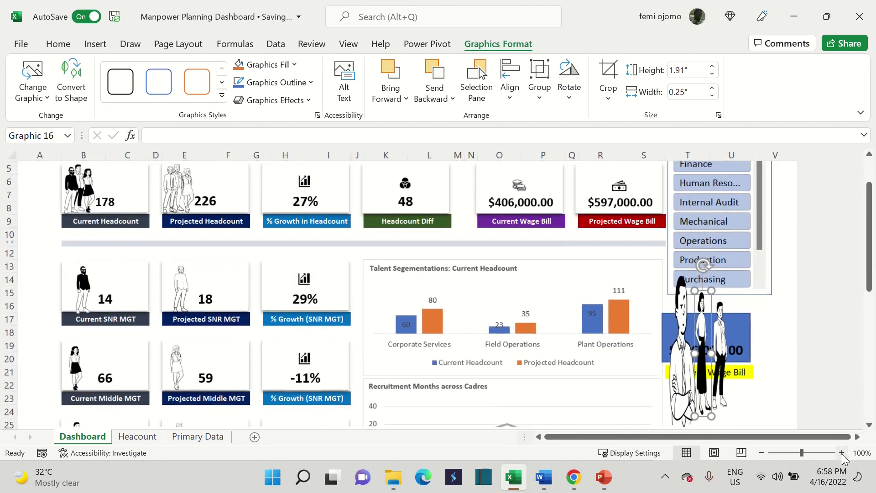
pyautogui.click(686, 323)
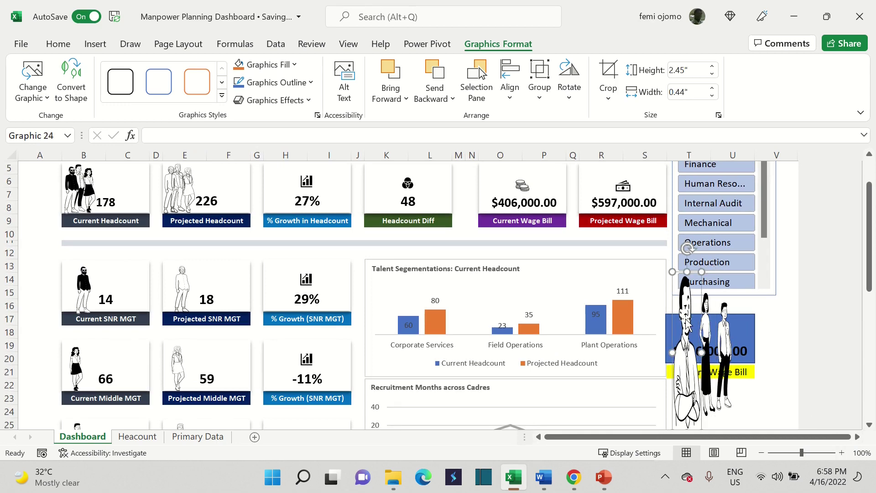
pyautogui.press('Delete')
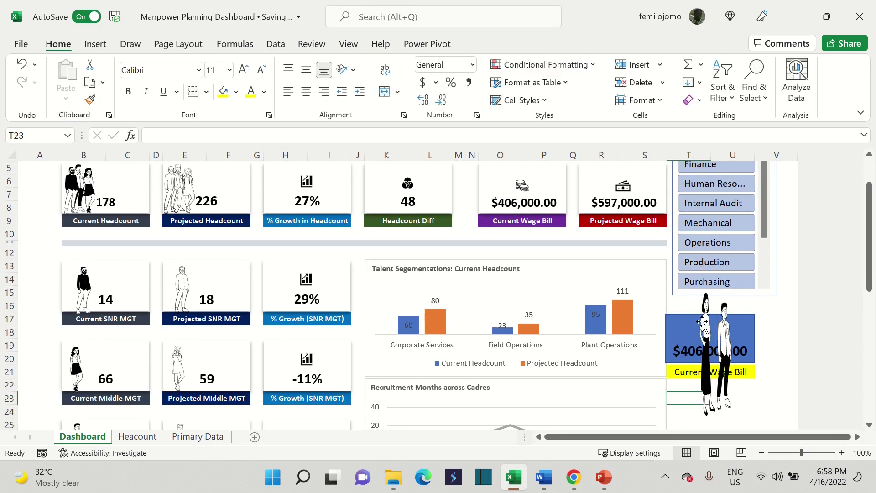
pyautogui.click(705, 324)
pyautogui.press('Delete')
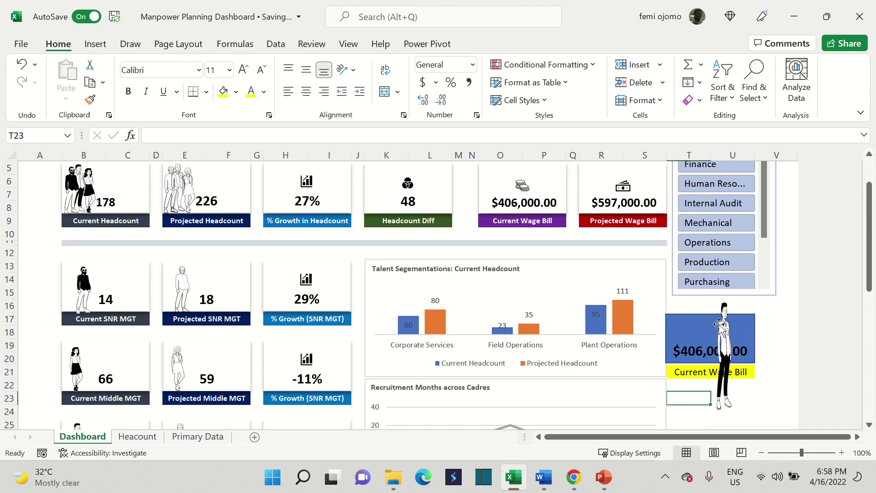
pyautogui.click(724, 332)
pyautogui.press('Delete')
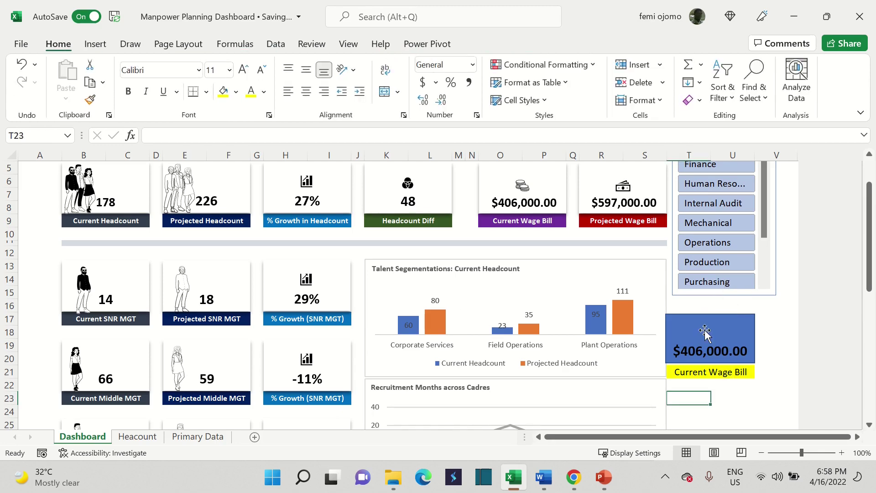
# Step: Insert two Cartoon People graphics at cell B10: the woman in a long skirt and the man in an open shirt
pyautogui.click(98, 236)
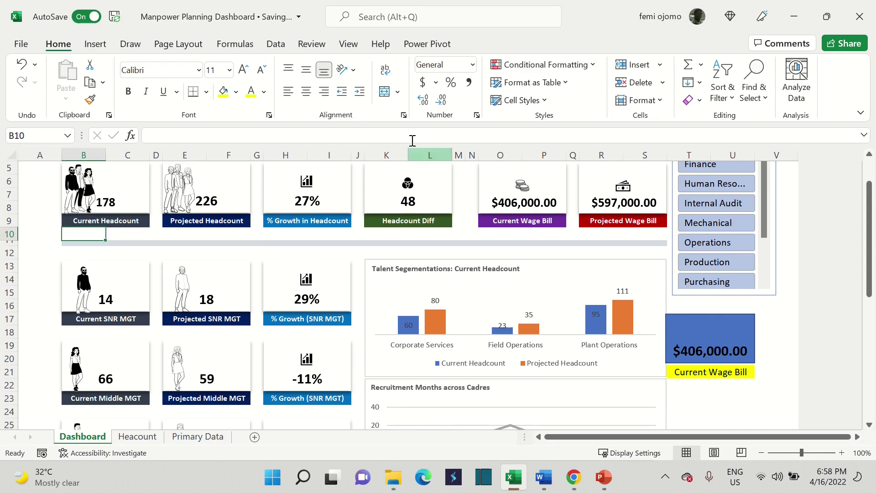
pyautogui.click(96, 46)
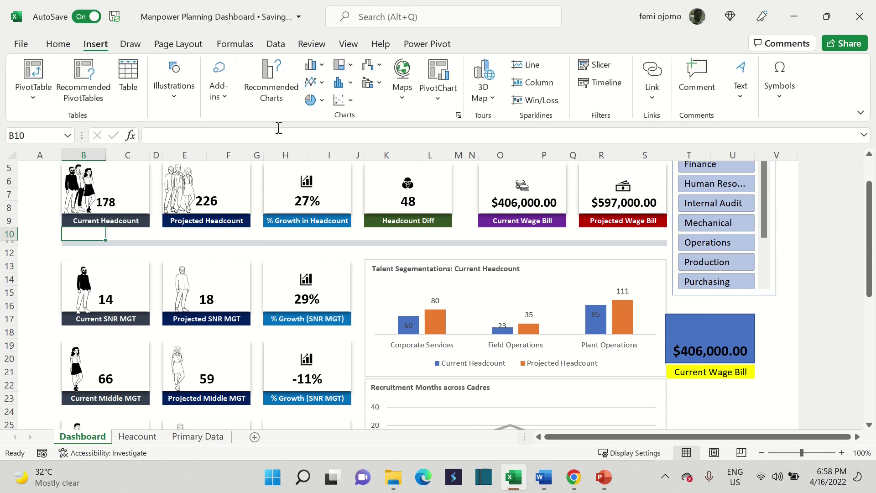
pyautogui.click(169, 100)
pyautogui.click(232, 144)
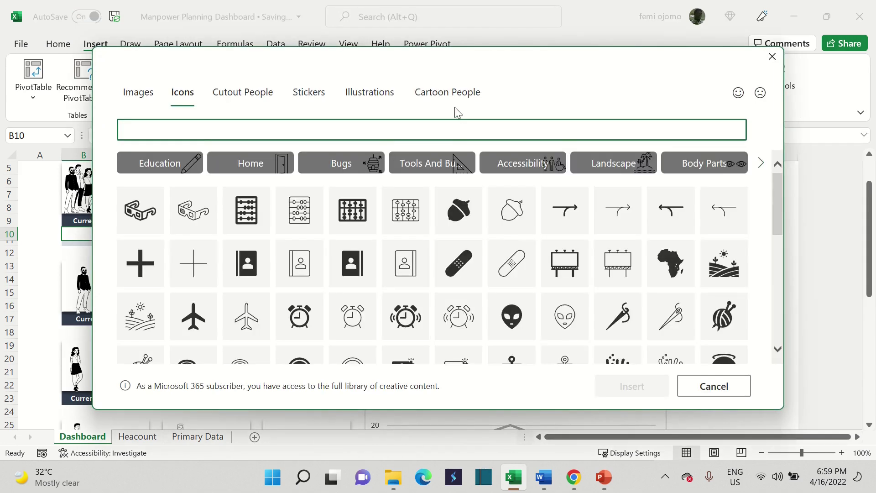
pyautogui.click(450, 100)
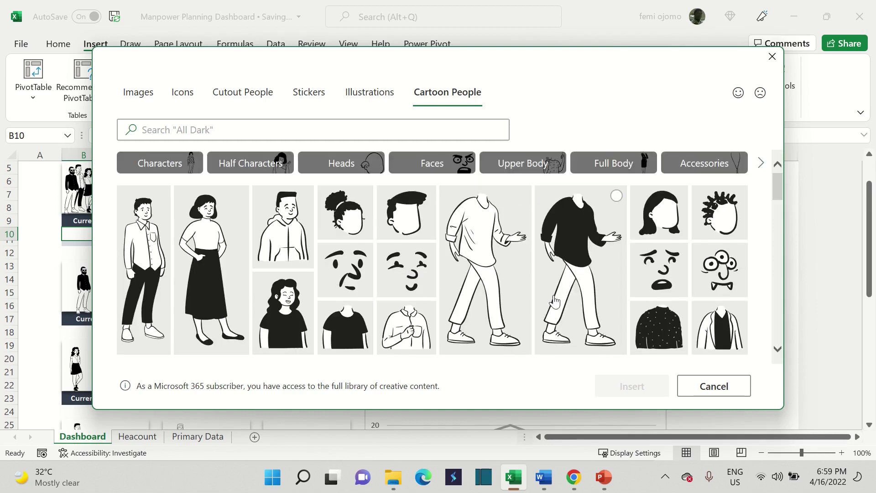
pyautogui.click(228, 265)
pyautogui.click(155, 261)
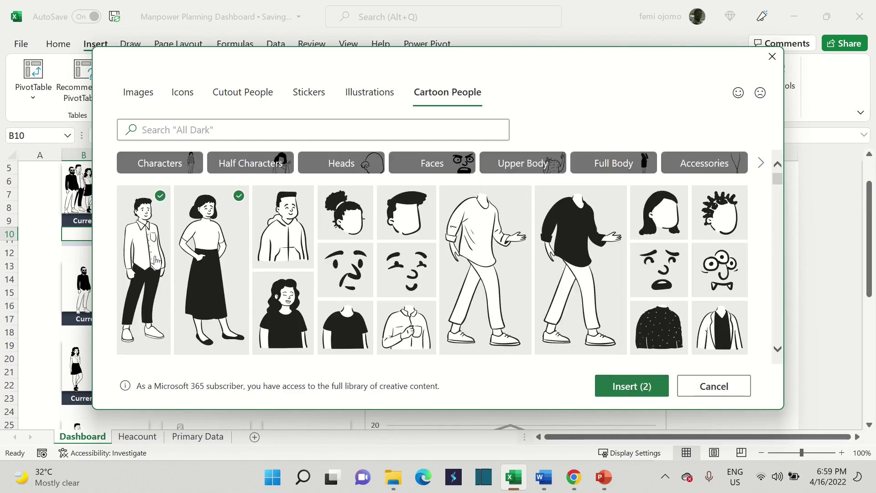
pyautogui.click(656, 386)
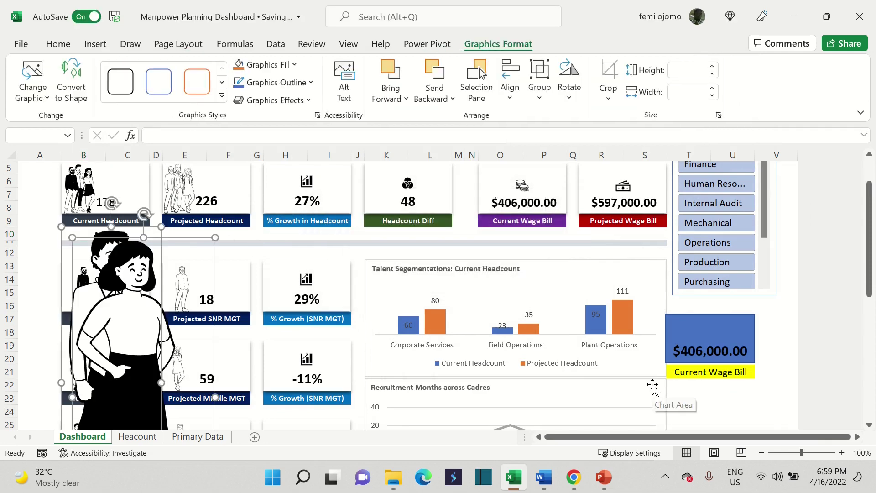
# Step: Set both newly inserted cartoon figures to 0.74" high, and then to 0.24" wide
pyautogui.click(685, 67)
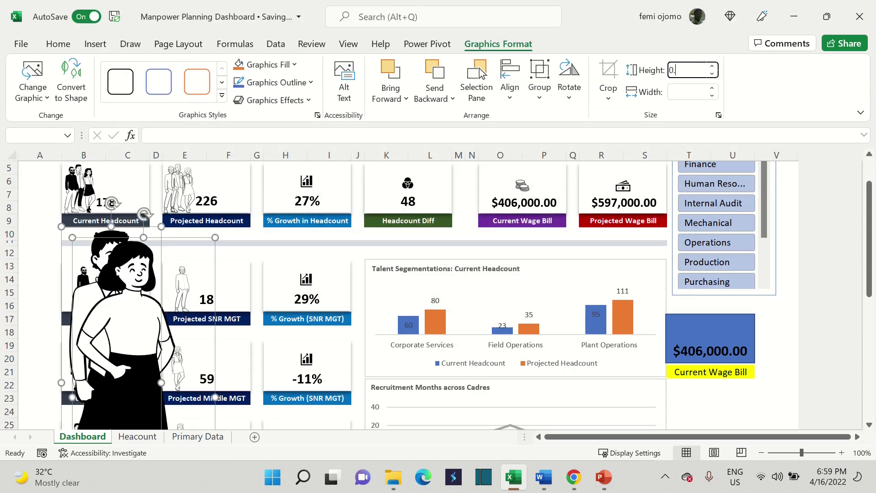
pyautogui.write('0.74')
pyautogui.press('Return')
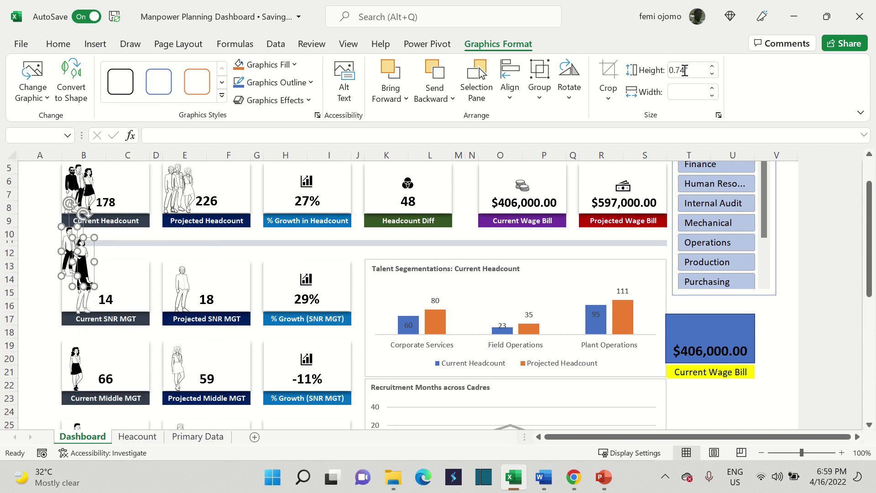
pyautogui.click(689, 95)
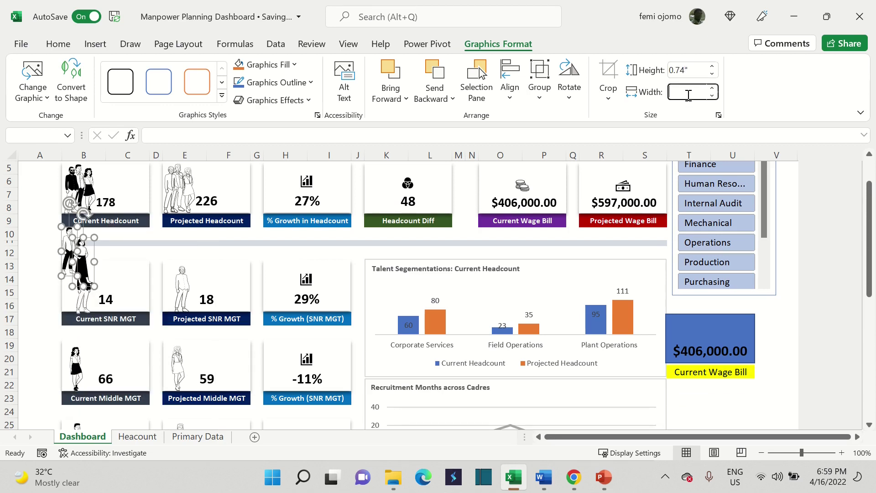
pyautogui.write('4')
pyautogui.press('Return')
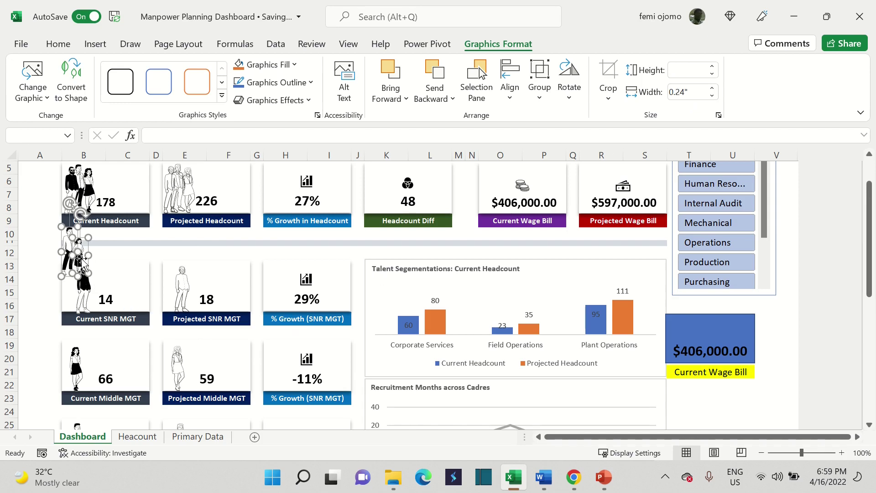
# Step: Move the two cartoon figures onto the blue wage bill card and place them side by side above the amount
pyautogui.moveTo(74, 257); pyautogui.dragTo(679, 335)
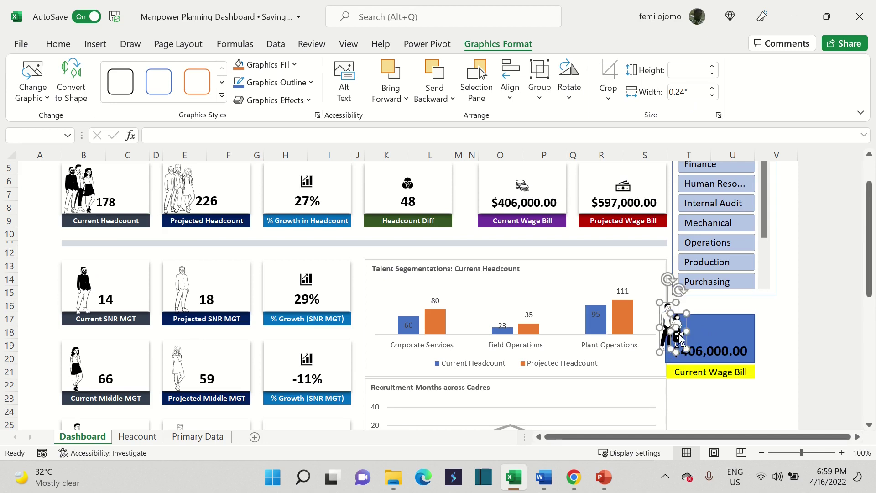
pyautogui.click(717, 305)
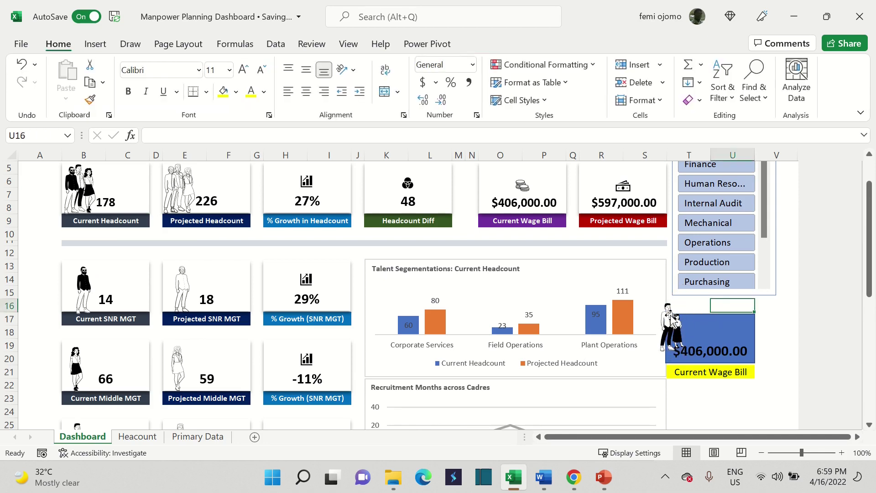
pyautogui.moveTo(670, 318)
pyautogui.mouseDown()
pyautogui.moveTo(657, 315)
pyautogui.moveTo(653, 326)
pyautogui.moveTo(661, 336)
pyautogui.moveTo(676, 327)
pyautogui.mouseUp()
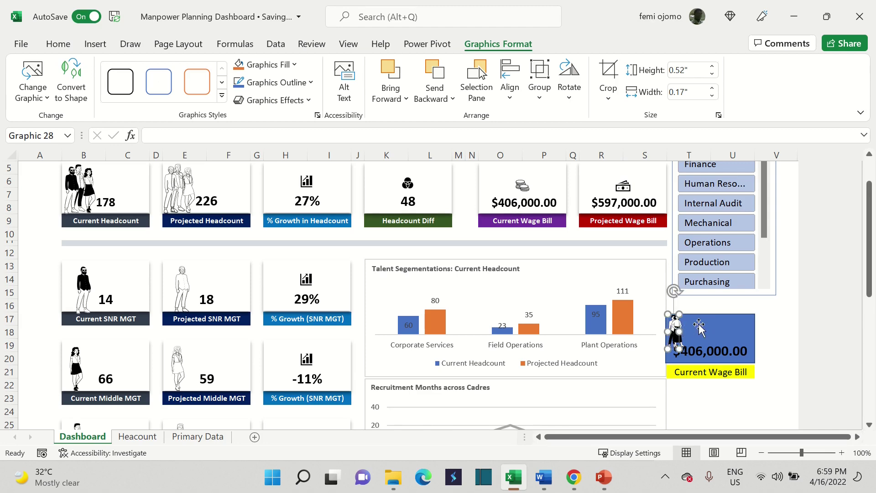
pyautogui.click(699, 327)
pyautogui.click(679, 326)
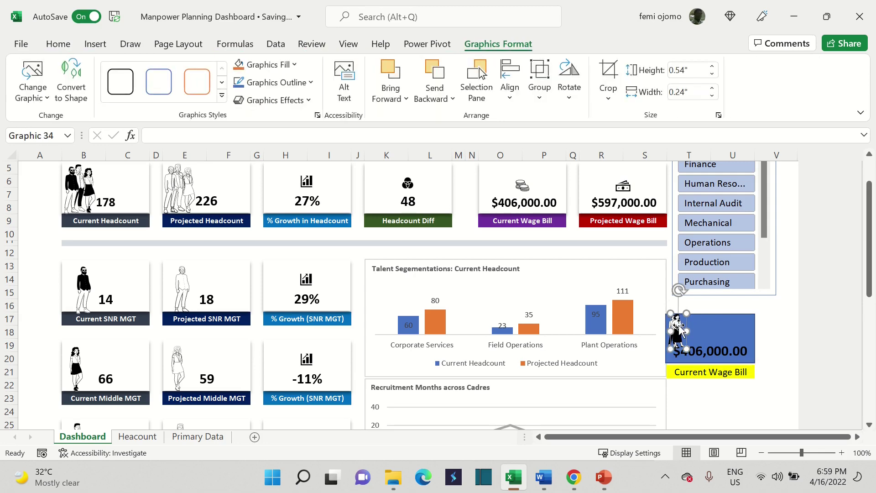
pyautogui.moveTo(679, 326); pyautogui.dragTo(686, 325)
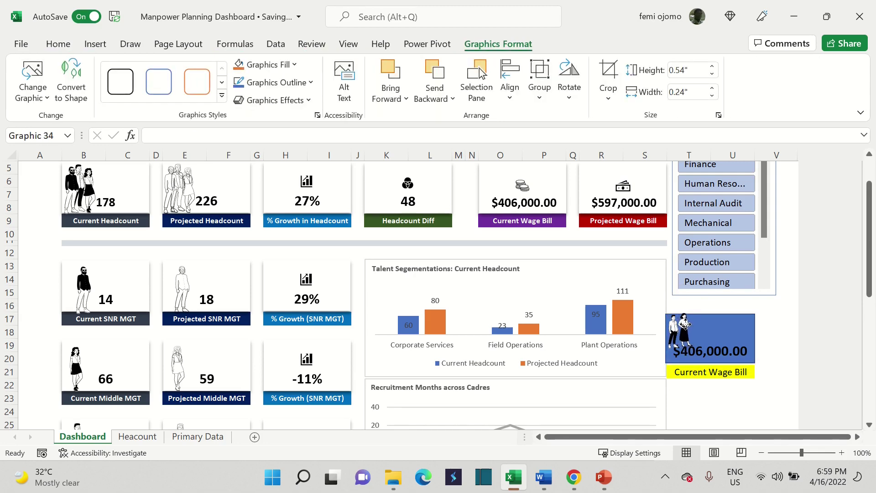
pyautogui.click(727, 409)
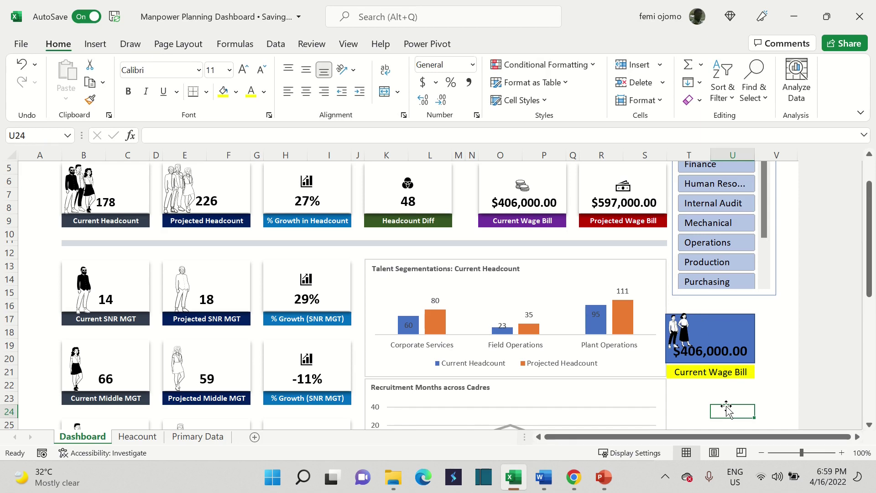
# Step: Fill the blue wage bill rectangle with white and remove its outline
pyautogui.click(734, 334)
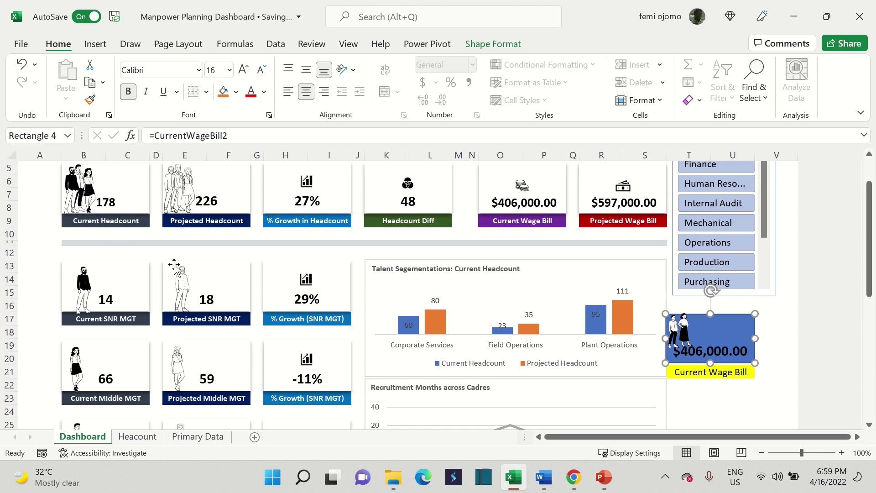
pyautogui.click(236, 91)
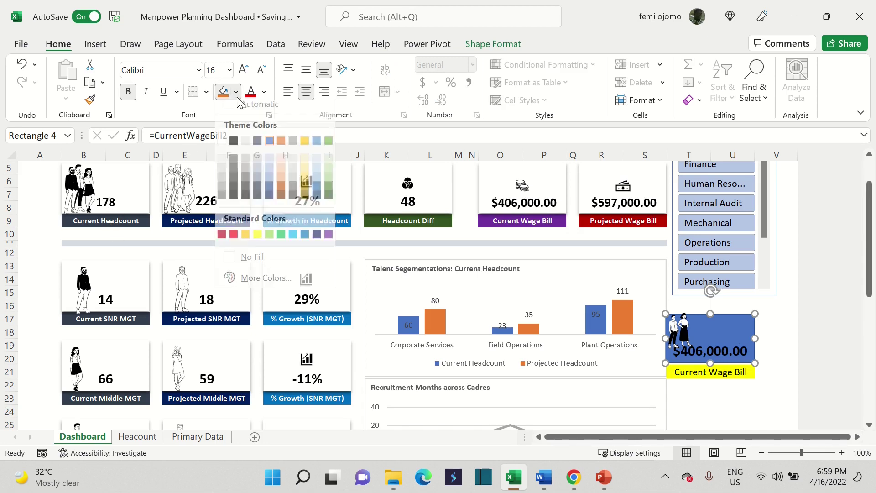
pyautogui.click(221, 148)
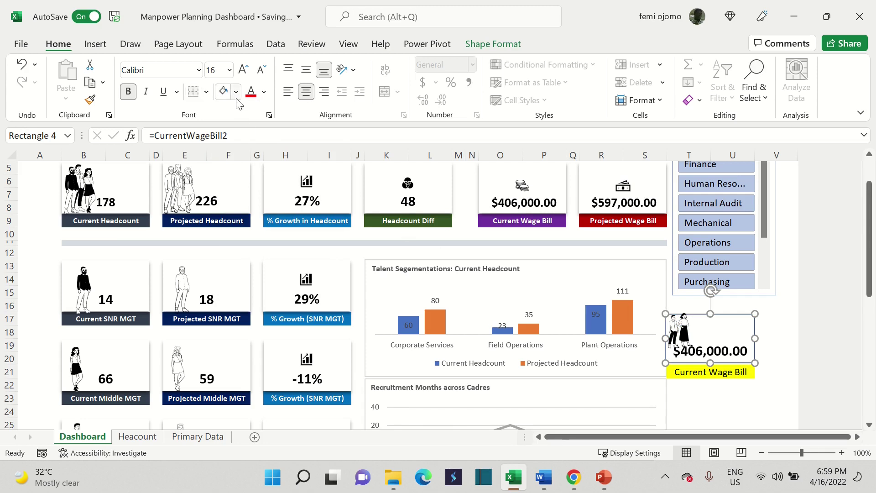
pyautogui.click(477, 45)
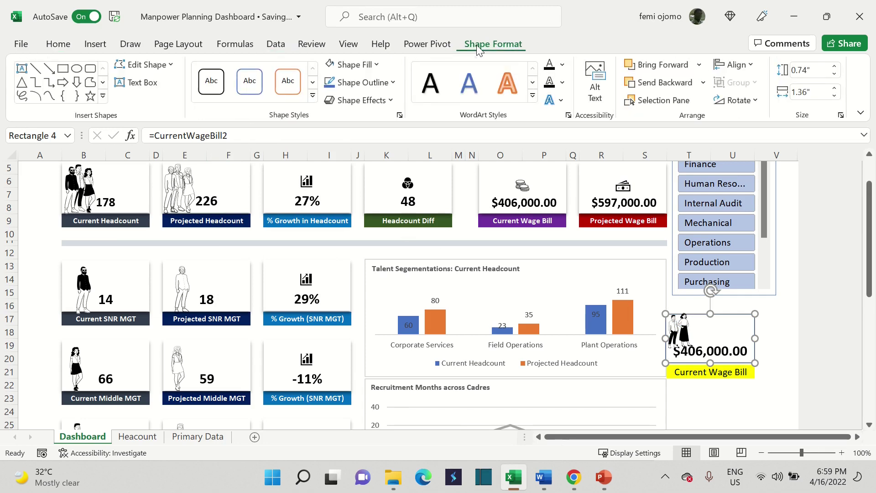
pyautogui.click(393, 84)
pyautogui.click(391, 255)
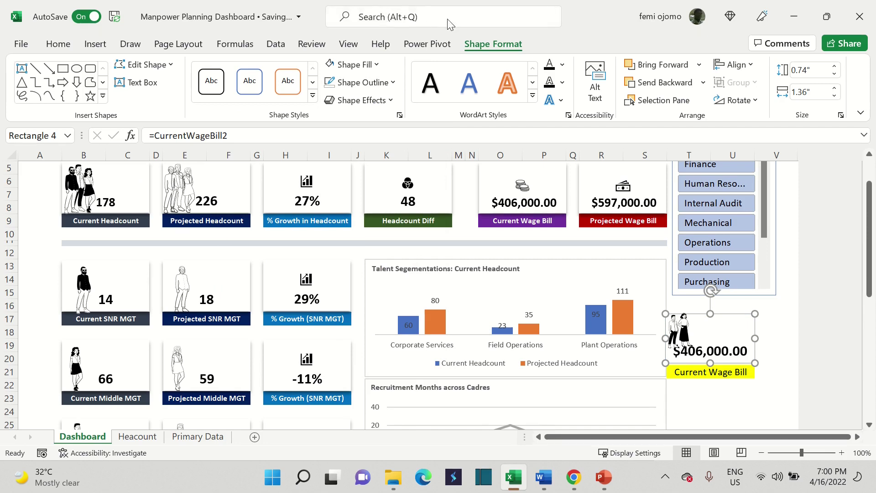
# Step: Apply an outer shadow offset to the bottom to the white wage bill card
pyautogui.click(391, 101)
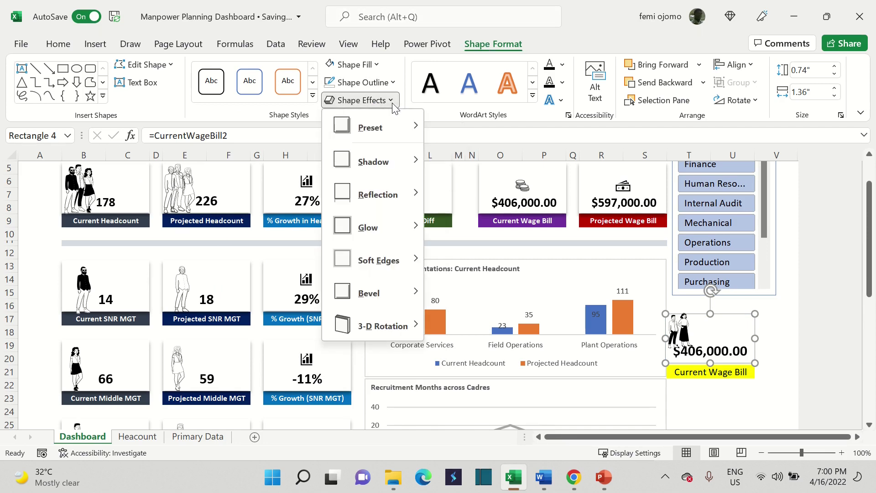
pyautogui.moveTo(400, 161)
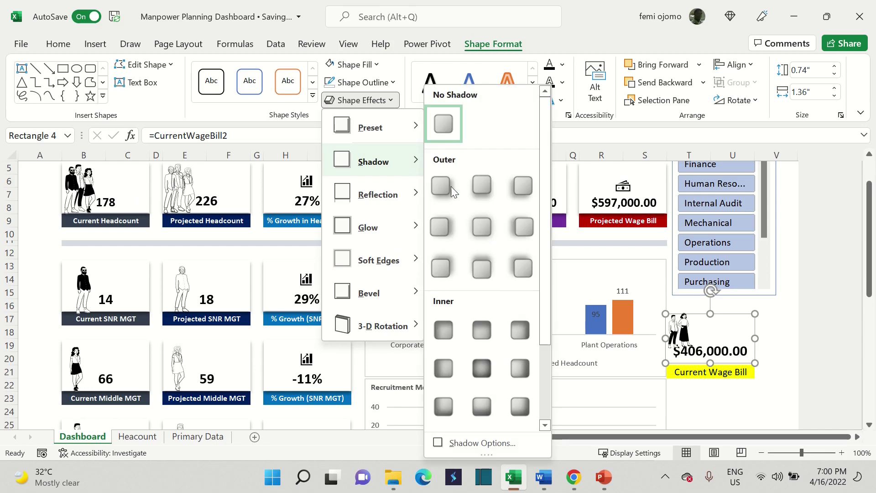
pyautogui.click(486, 196)
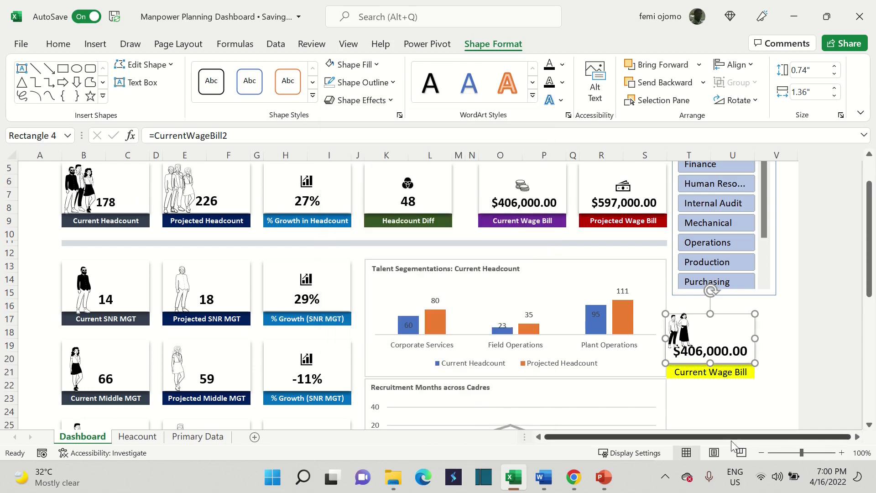
pyautogui.click(722, 404)
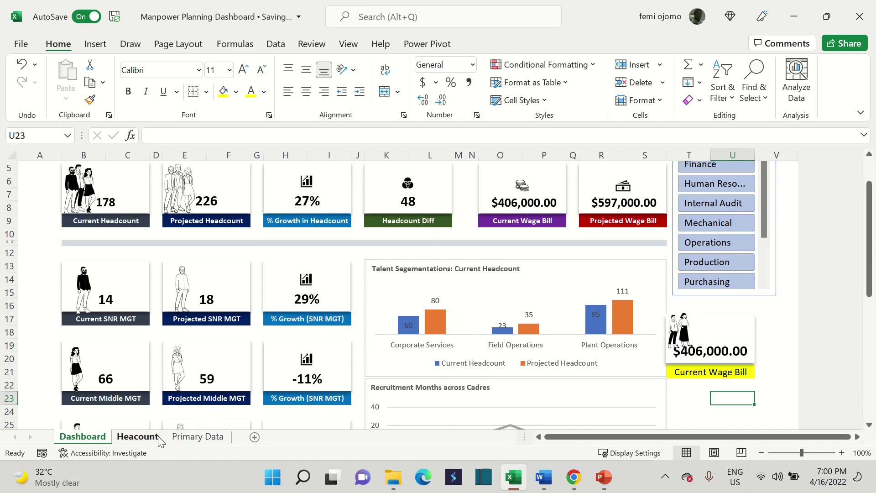
# Step: Examine the headcount PivotTables on the Heacount sheet and the Recruitment Months across Cadres chart on the Dashboard sheet
pyautogui.click(137, 437)
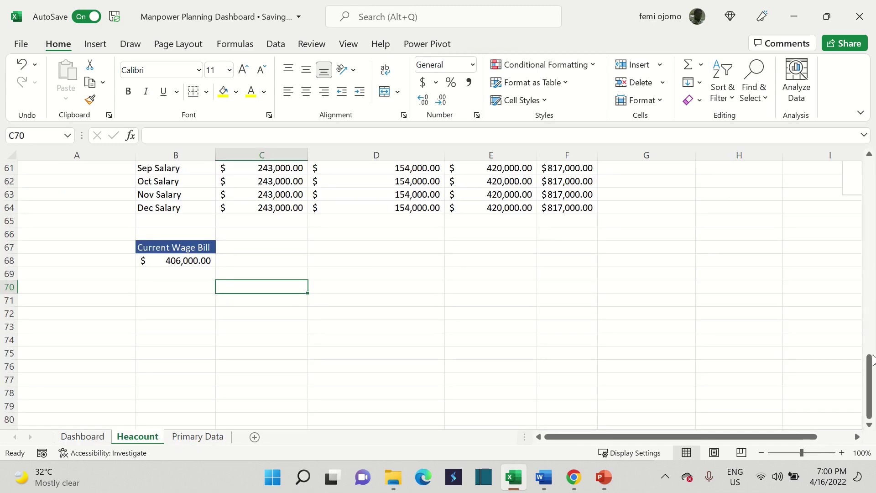
pyautogui.moveTo(868, 371); pyautogui.dragTo(869, 359)
pyautogui.click(378, 208)
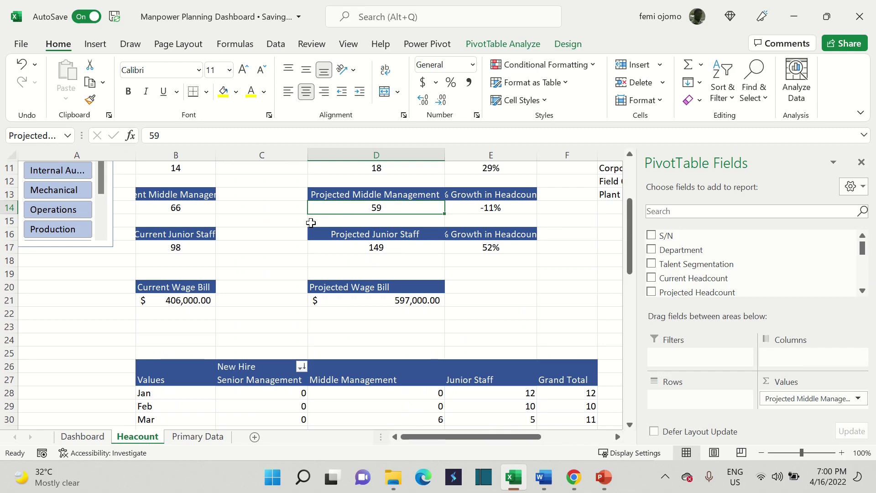
pyautogui.click(84, 437)
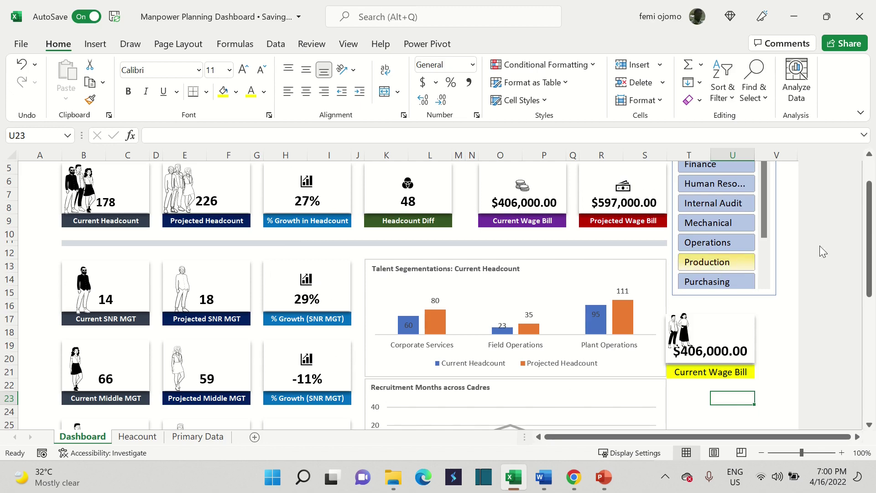
pyautogui.moveTo(867, 263); pyautogui.dragTo(872, 339)
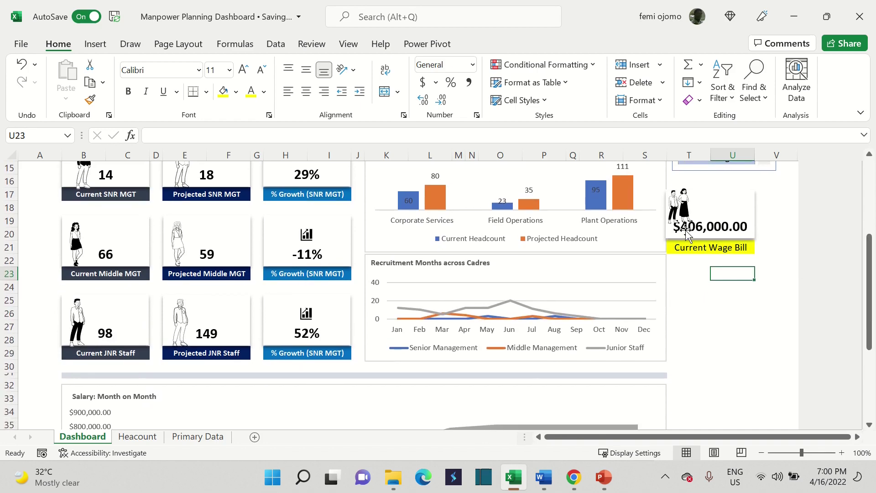
pyautogui.moveTo(864, 267); pyautogui.dragTo(873, 215)
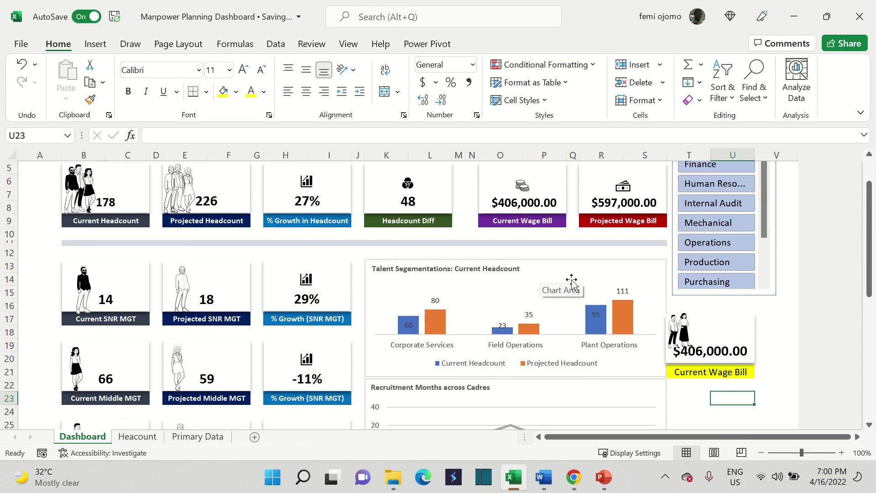
# Step: Examine the monthly New Hire PivotTable on the Heacount sheet and the options of its New Hire column field
pyautogui.click(137, 437)
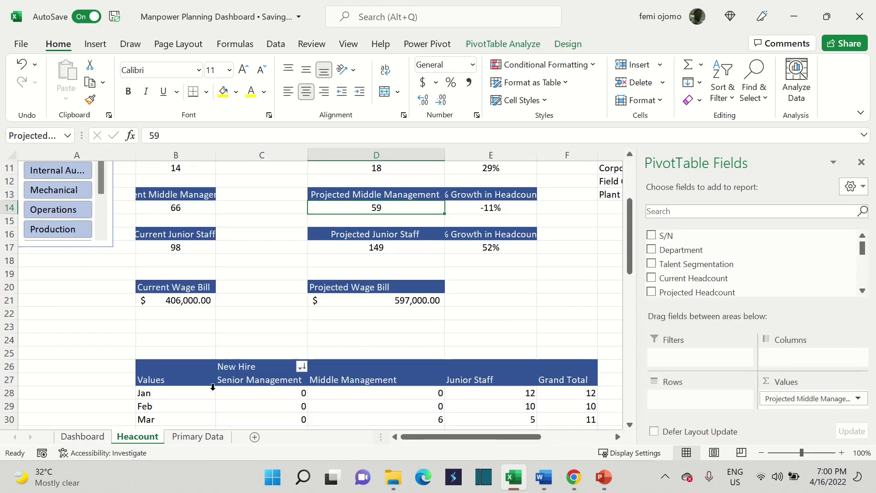
pyautogui.moveTo(630, 255); pyautogui.dragTo(628, 308)
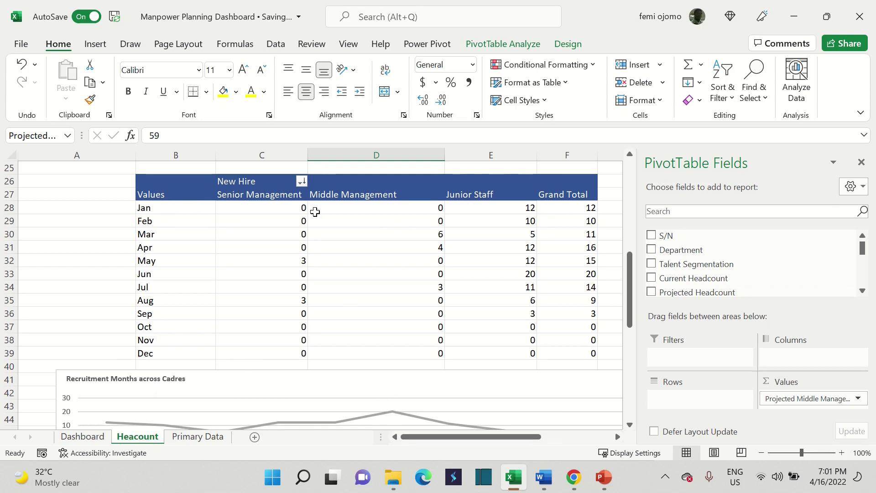
pyautogui.click(336, 195)
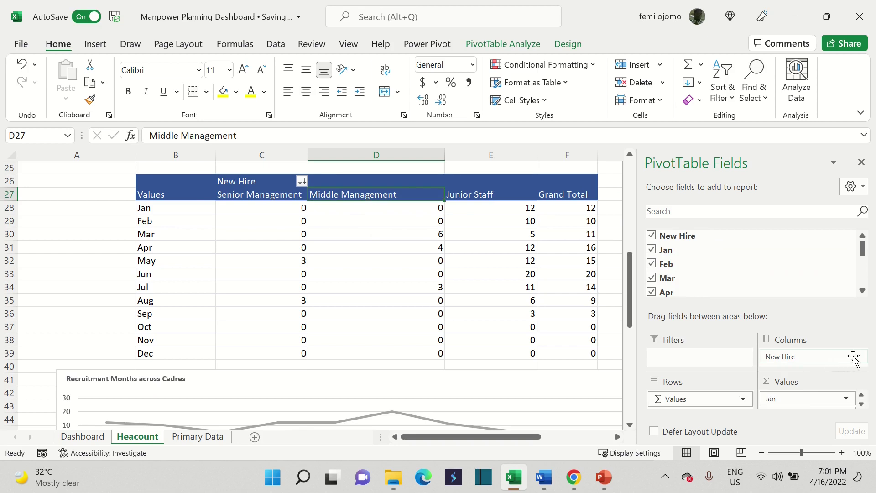
pyautogui.click(828, 357)
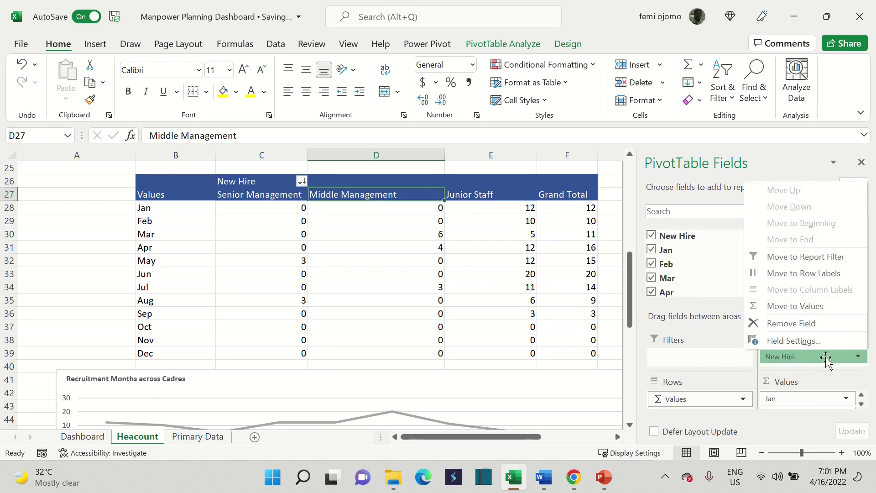
pyautogui.click(830, 378)
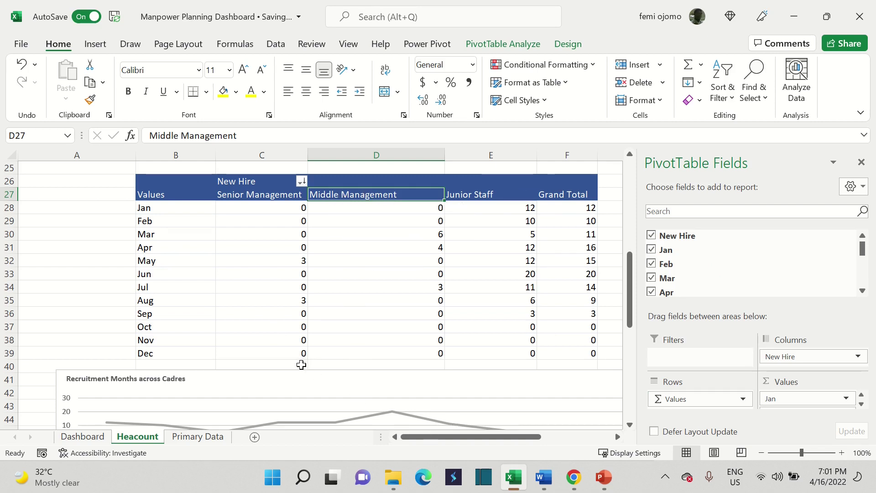
# Step: Review the recommended and line chart types for the New Hire PivotTable, and select the existing Recruitment Months across Cadres chart
pyautogui.click(204, 225)
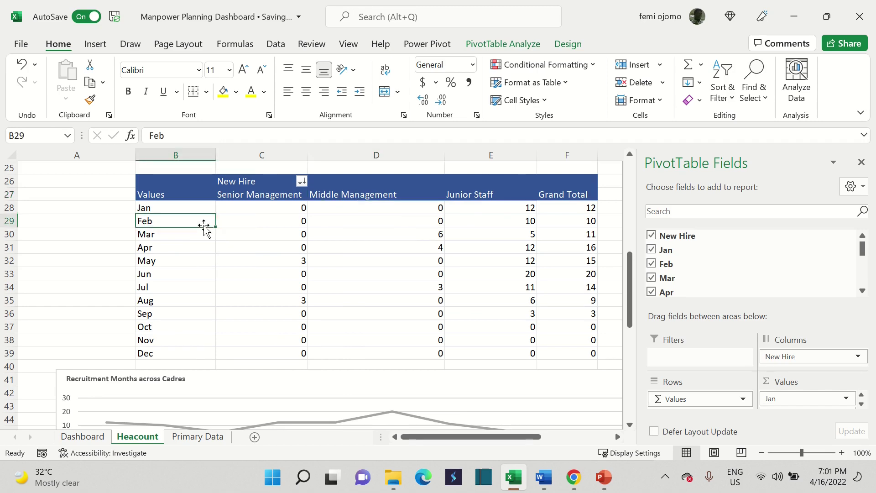
pyautogui.click(99, 46)
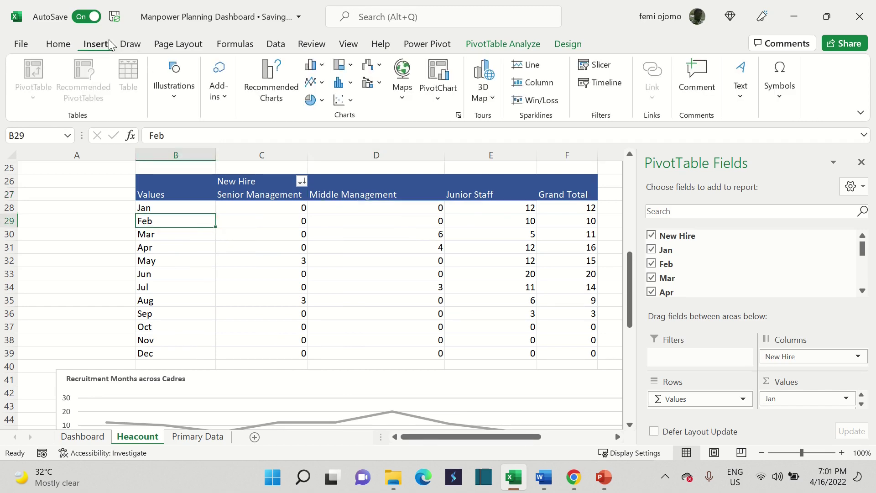
pyautogui.click(275, 99)
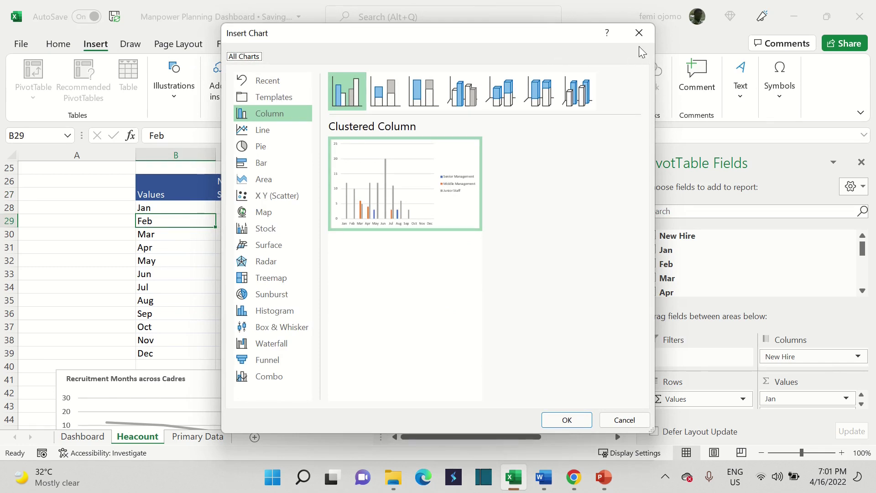
pyautogui.click(639, 33)
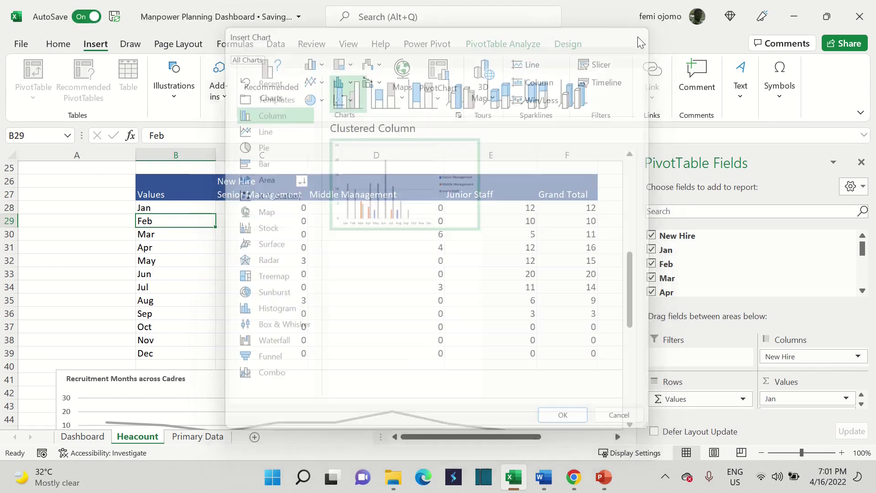
pyautogui.click(319, 85)
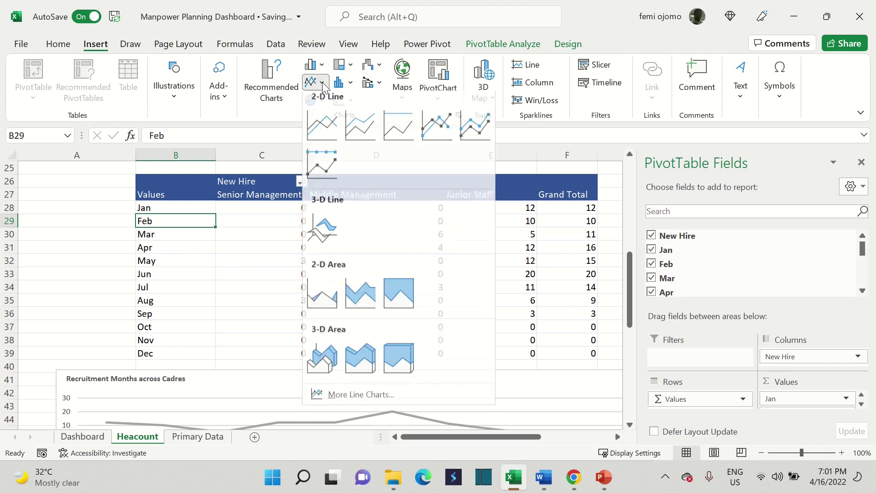
pyautogui.click(66, 343)
pyautogui.click(122, 368)
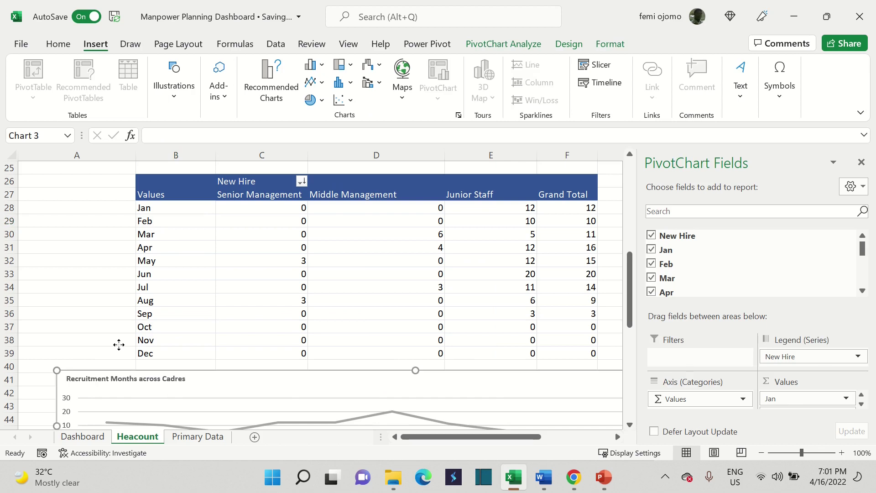
# Step: Move the Recruitment Months across Cadres chart up over the New Hire PivotTable, and examine its counterpart on the Dashboard sheet
pyautogui.moveTo(122, 344); pyautogui.dragTo(86, 238)
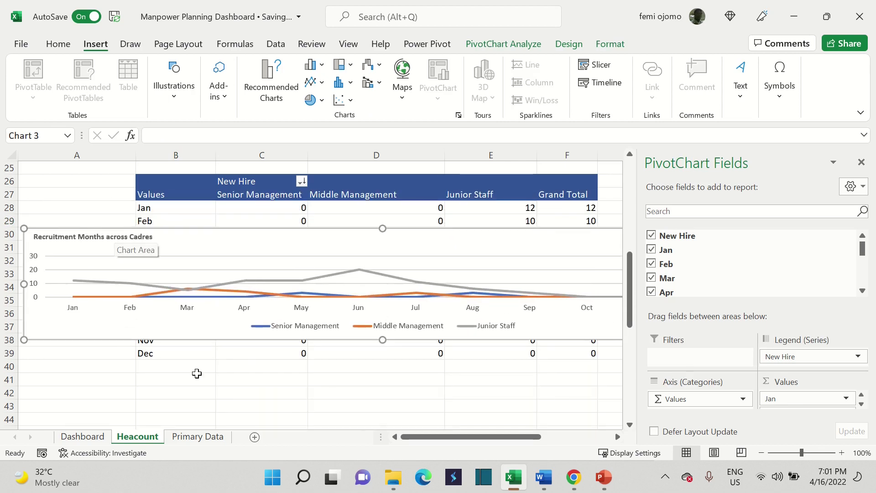
pyautogui.click(83, 437)
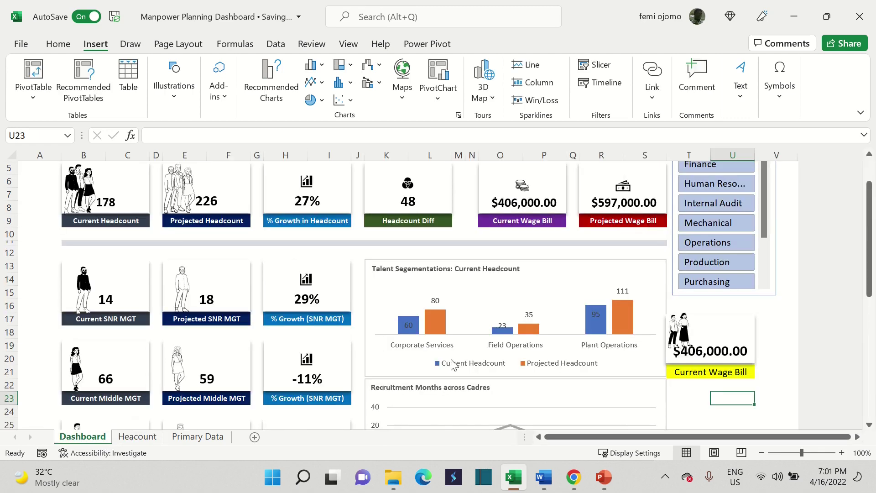
pyautogui.moveTo(870, 274); pyautogui.dragTo(870, 332)
pyautogui.click(663, 262)
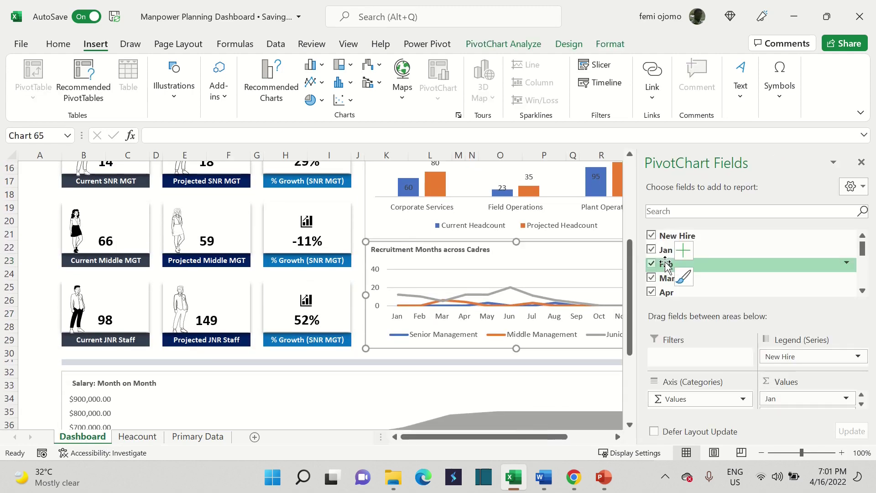
pyautogui.click(591, 358)
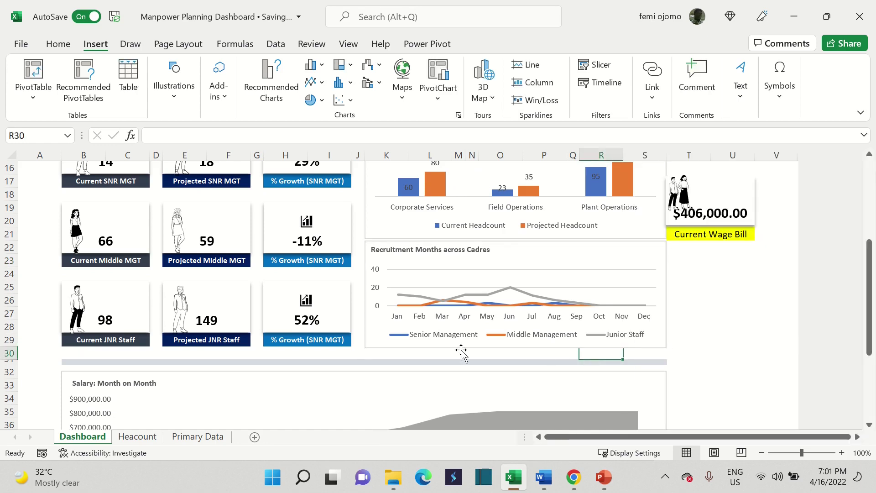
pyautogui.moveTo(398, 295)
pyautogui.moveTo(446, 305)
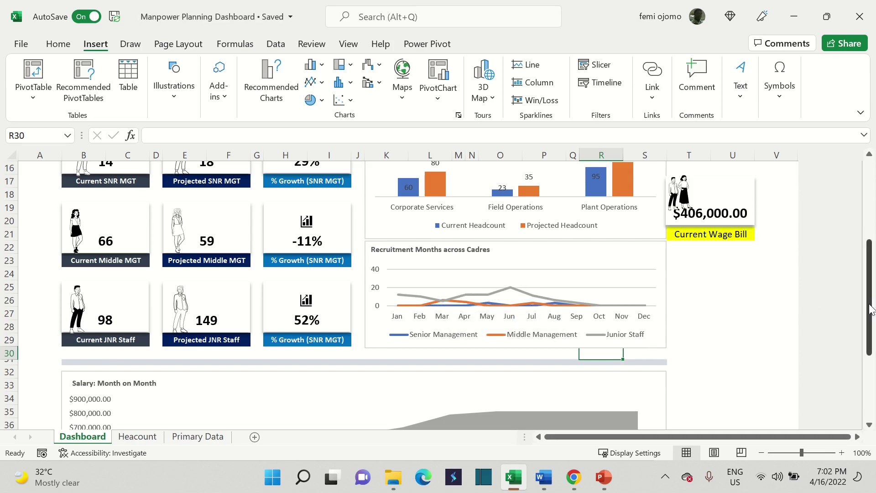
# Step: Examine the Salary: Month on Month chart on the Dashboard sheet and the monthly salary PivotTable on the Heacount sheet
pyautogui.moveTo(871, 309); pyautogui.dragTo(871, 372)
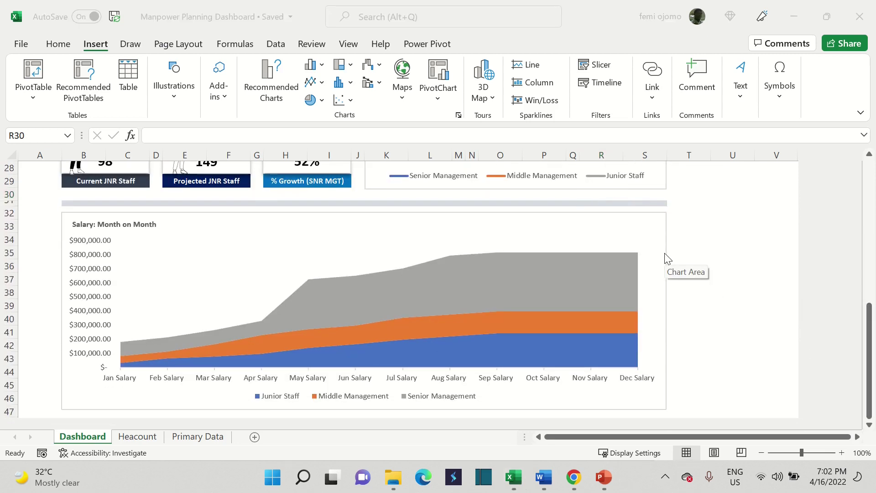
pyautogui.click(146, 437)
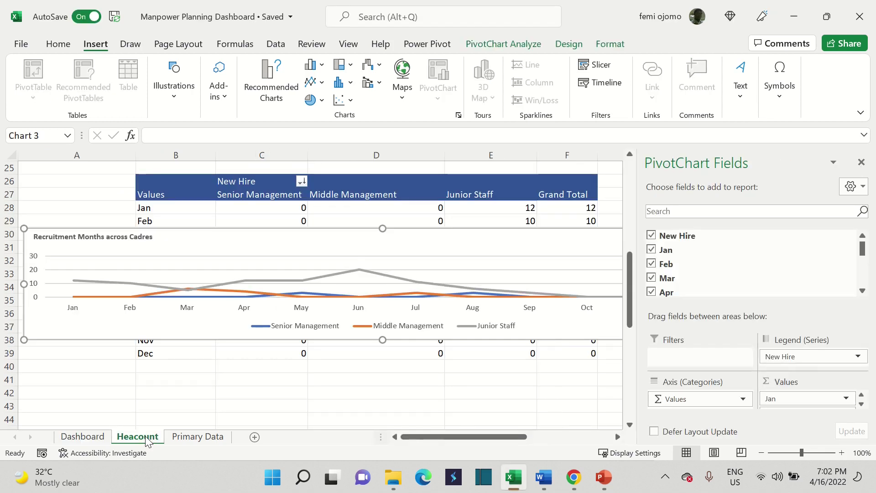
pyautogui.click(862, 162)
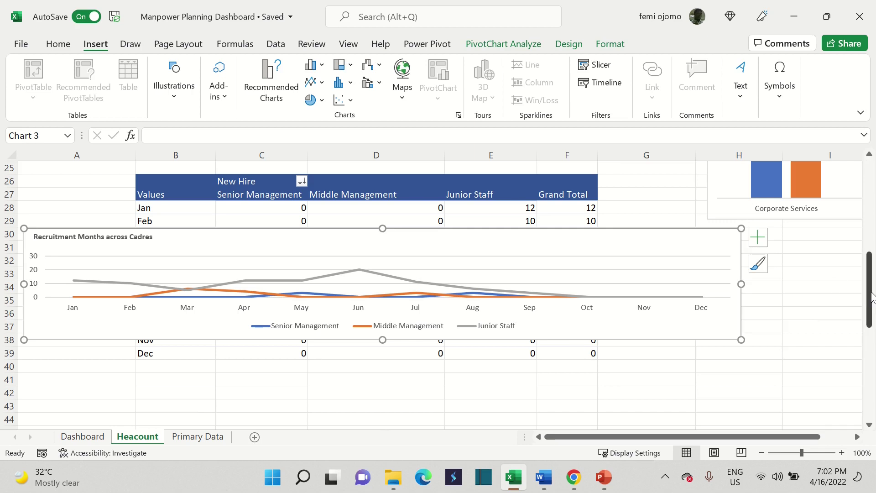
pyautogui.moveTo(872, 297); pyautogui.dragTo(872, 388)
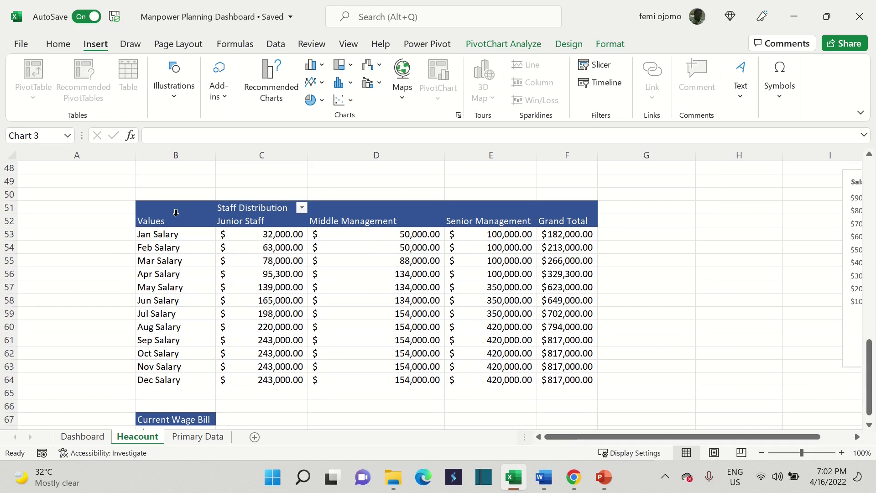
pyautogui.click(176, 213)
pyautogui.press('Return')
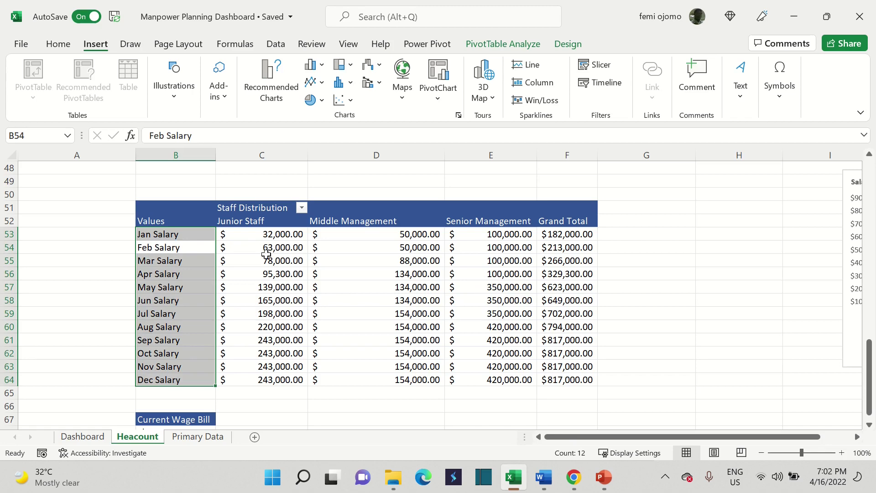
# Step: Display the field list of the monthly salary PivotTable and examine its Staff Distribution columns and salary values
pyautogui.click(299, 273)
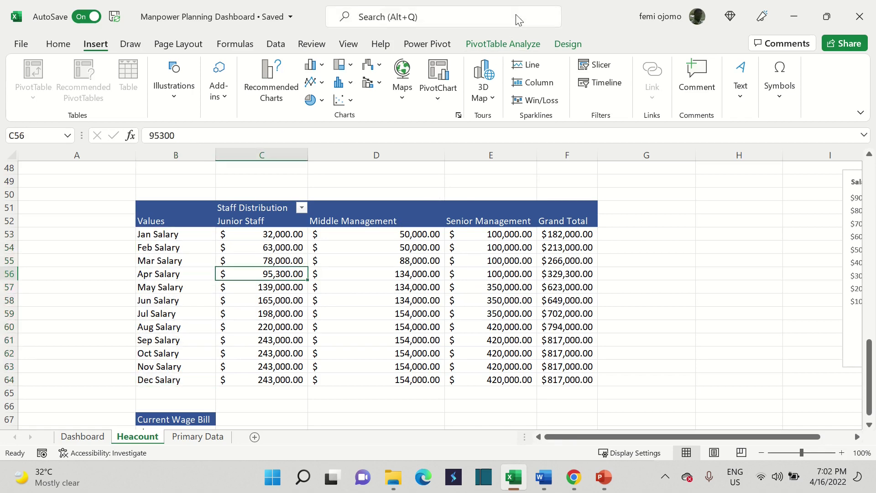
pyautogui.click(518, 45)
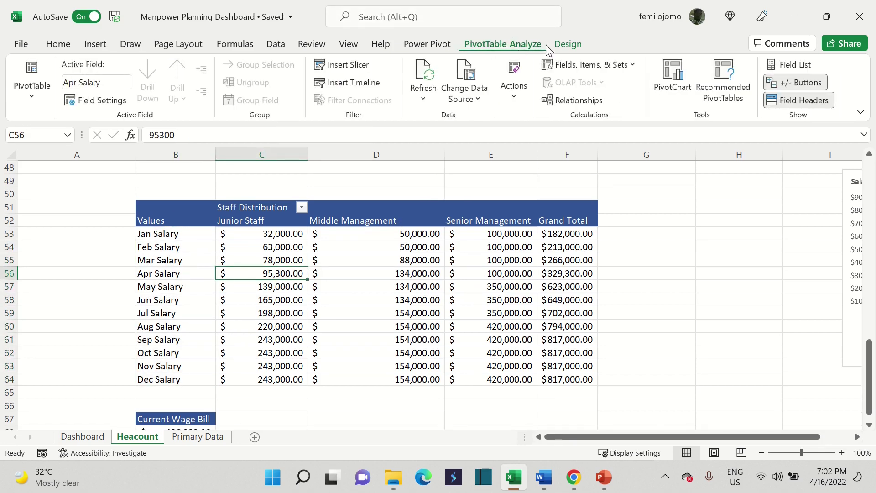
pyautogui.click(795, 67)
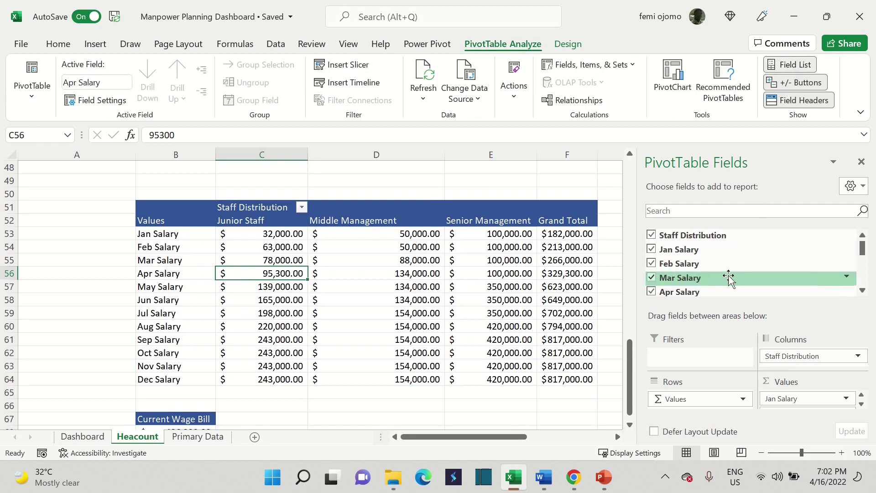
pyautogui.click(214, 292)
pyautogui.click(491, 376)
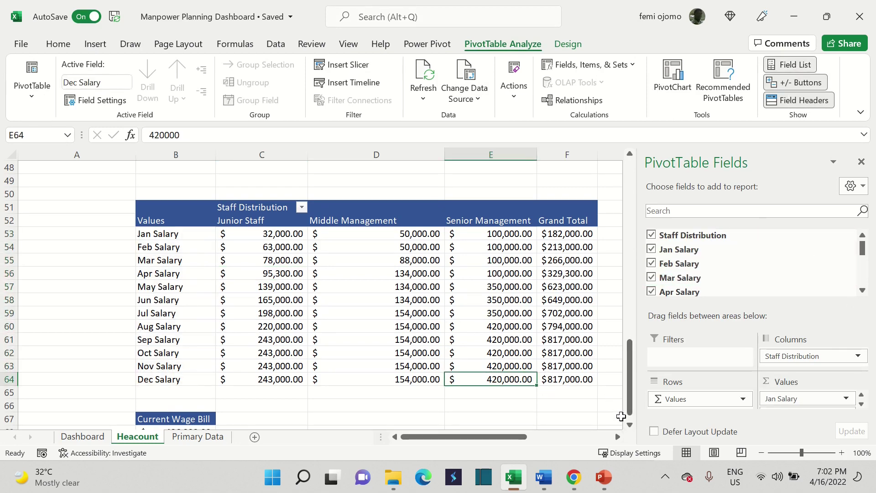
# Step: Move the Salary: Month on Month chart on the Heacount sheet beside the monthly salary PivotTable, overlapping its last columns
pyautogui.click(630, 425)
pyautogui.click(629, 425)
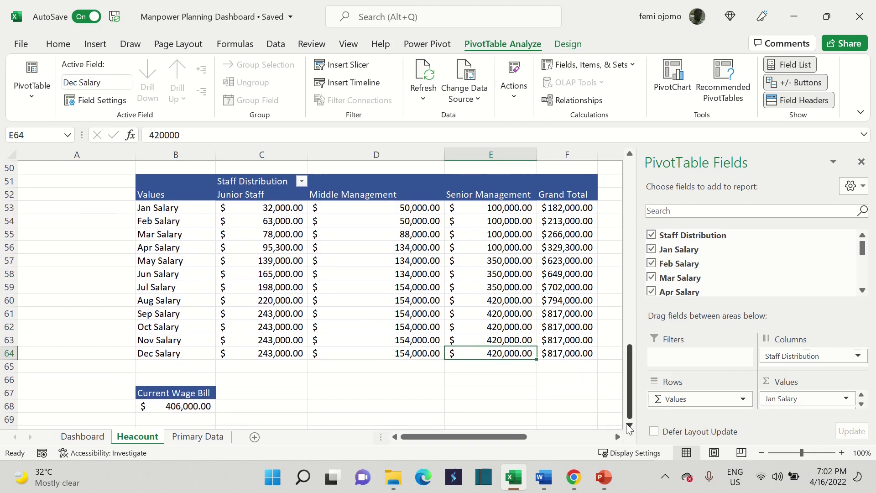
pyautogui.moveTo(520, 437); pyautogui.dragTo(604, 429)
pyautogui.moveTo(475, 328); pyautogui.dragTo(122, 389)
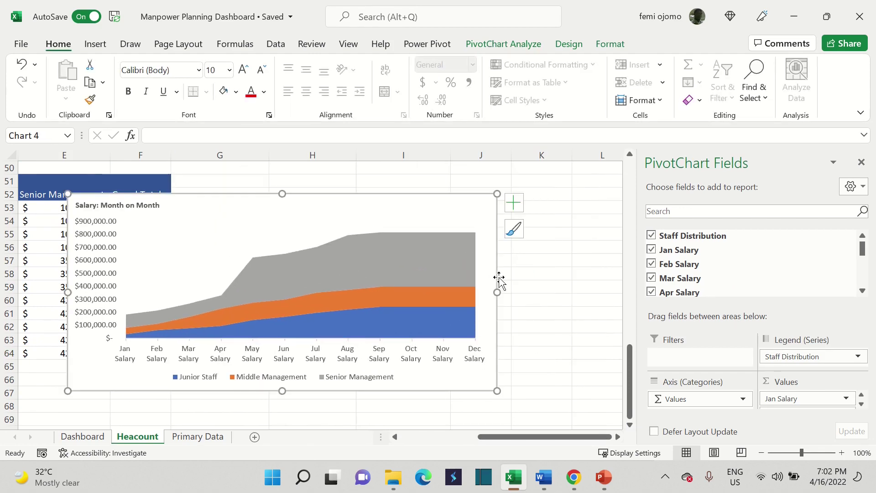
# Step: Preview the line and area chart types for the Salary: Month on Month chart without applying one, and reselect the chart
pyautogui.click(96, 44)
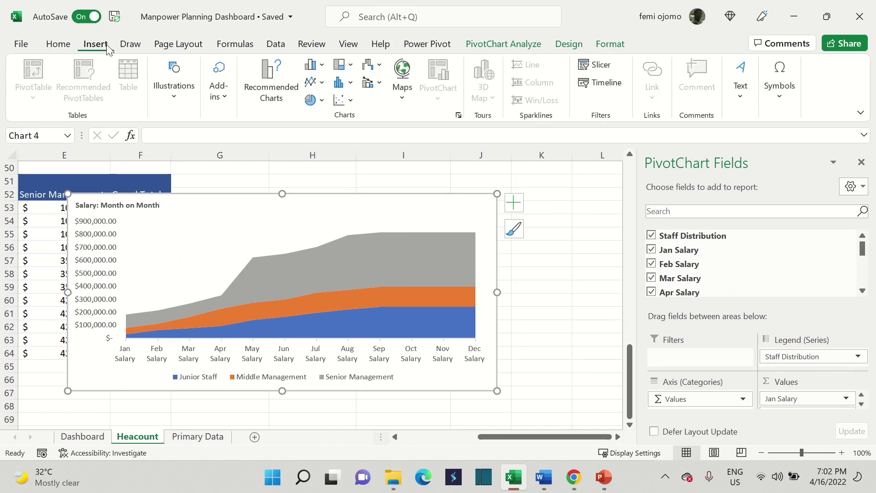
pyautogui.click(322, 83)
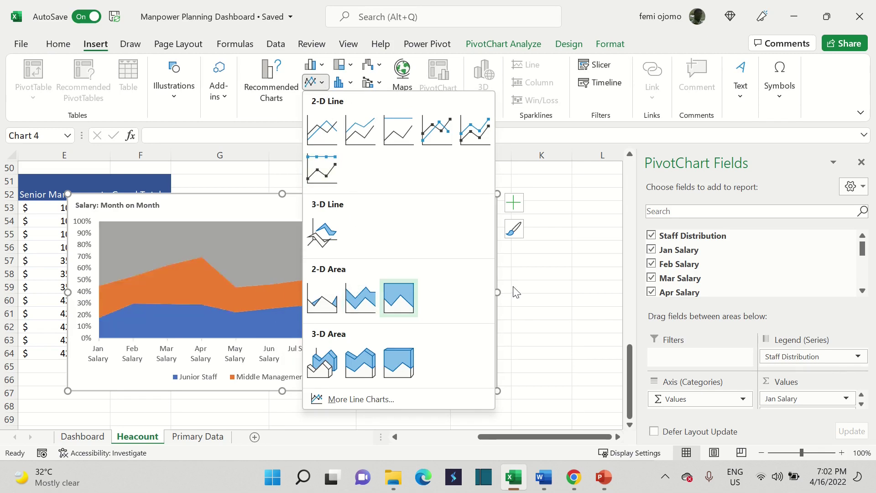
pyautogui.click(549, 291)
pyautogui.click(547, 289)
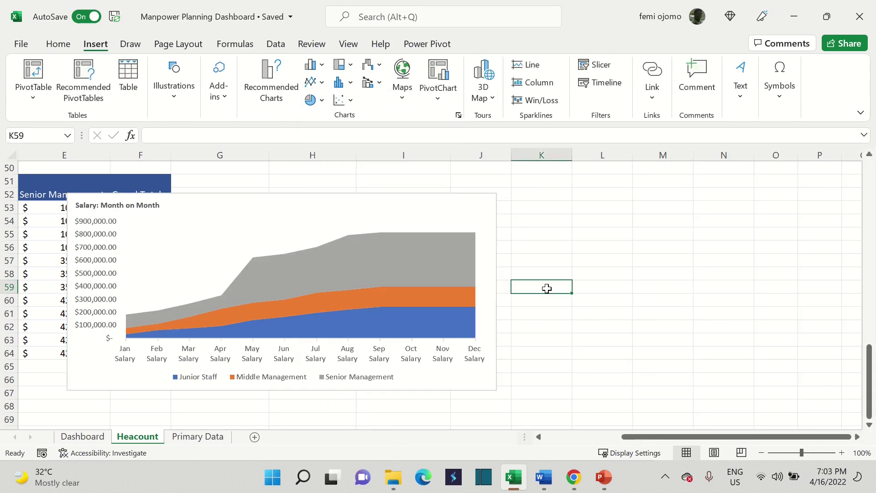
pyautogui.click(492, 351)
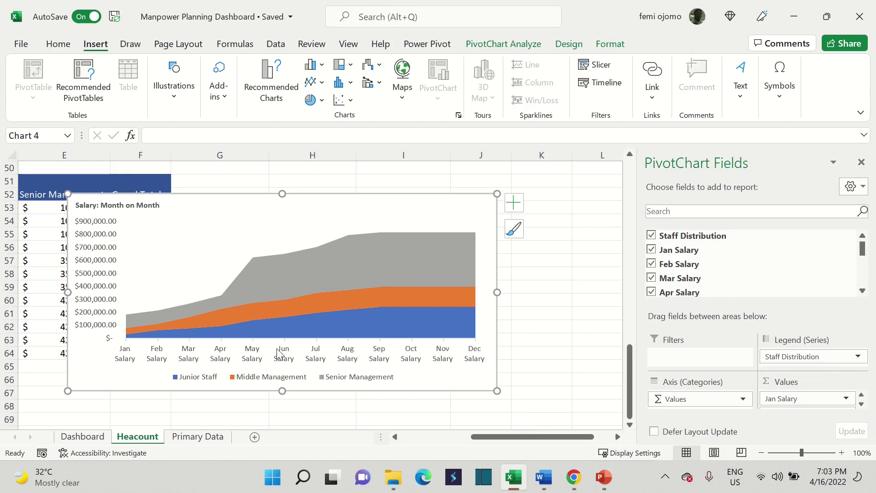
# Step: Examine the Department slicer on the Dashboard sheet and the matching slicer beside the headcount PivotTables on the Heacount sheet
pyautogui.click(99, 439)
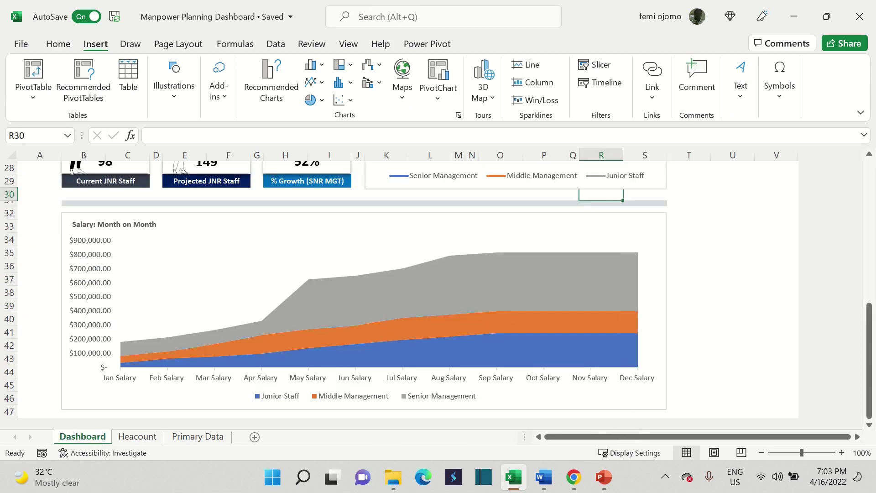
pyautogui.moveTo(870, 329); pyautogui.dragTo(871, 162)
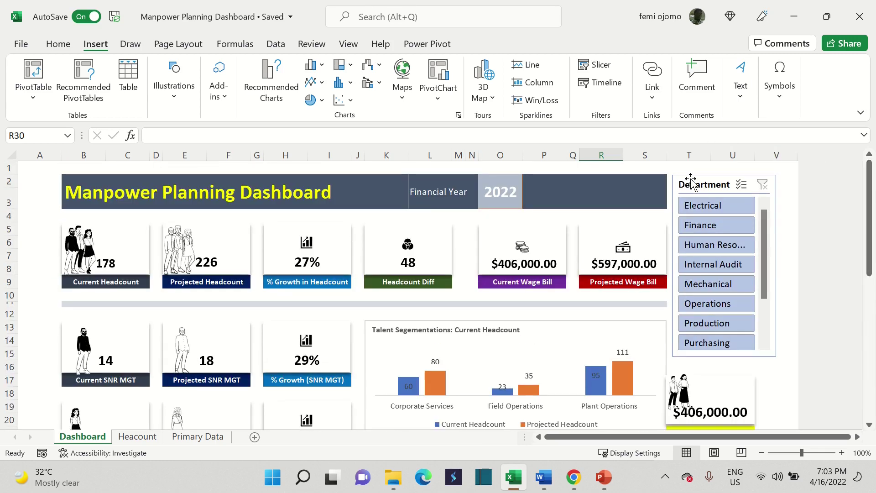
pyautogui.click(137, 436)
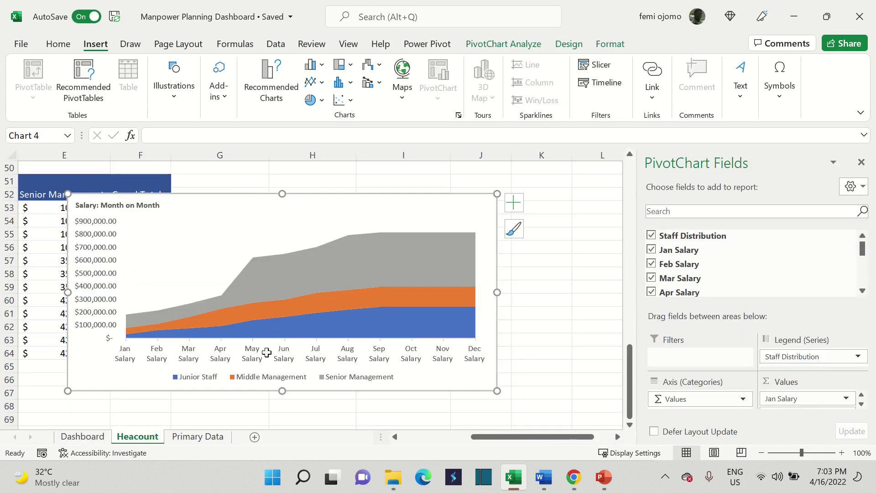
pyautogui.click(537, 313)
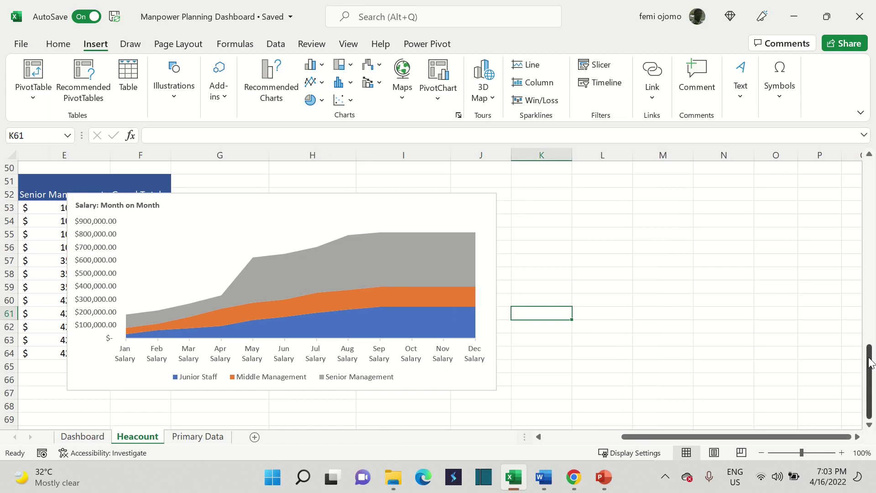
pyautogui.moveTo(870, 361); pyautogui.dragTo(875, 177)
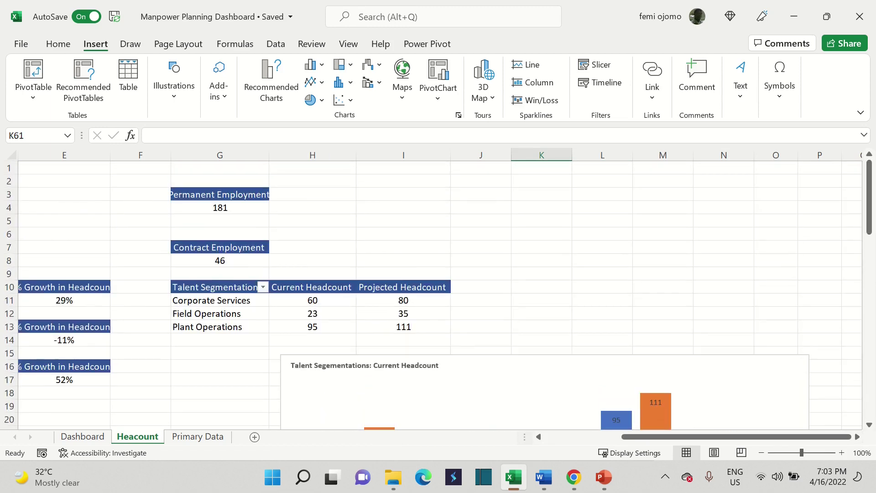
pyautogui.click(597, 438)
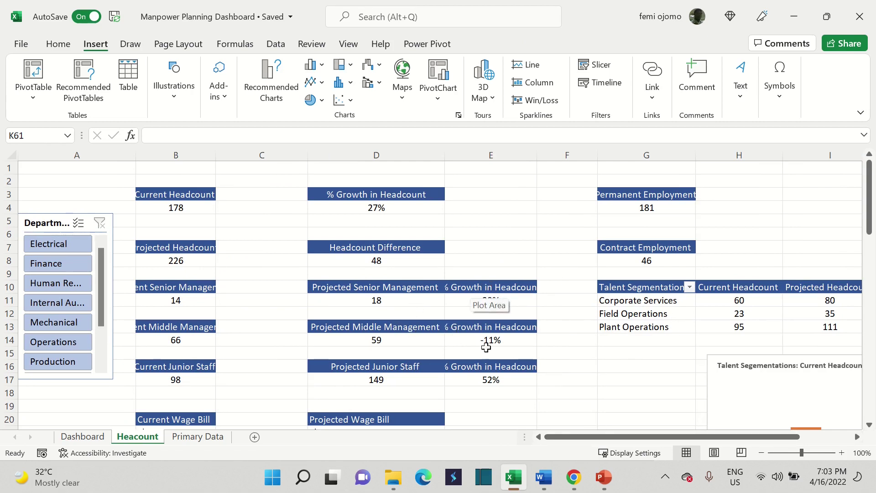
# Step: Try inserting a Permanent Employment slicer from the Projected Middle Management PivotTable, and undo the insertion
pyautogui.click(357, 330)
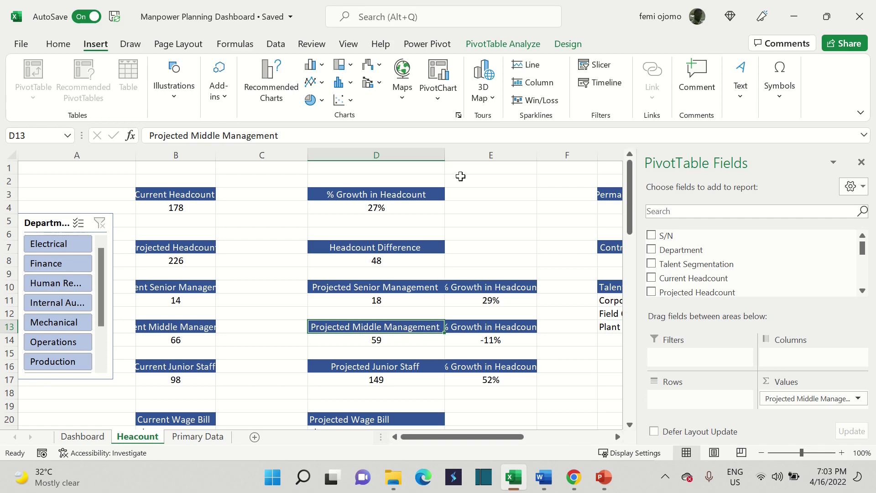
pyautogui.click(597, 68)
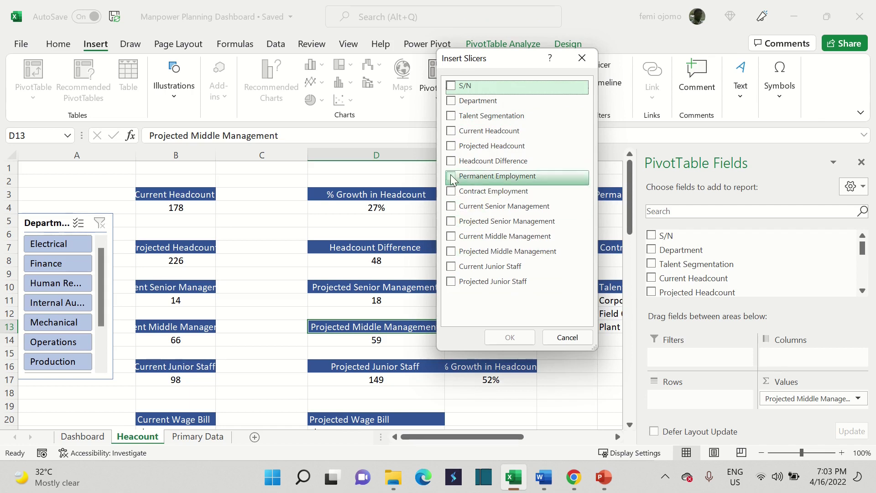
pyautogui.click(475, 176)
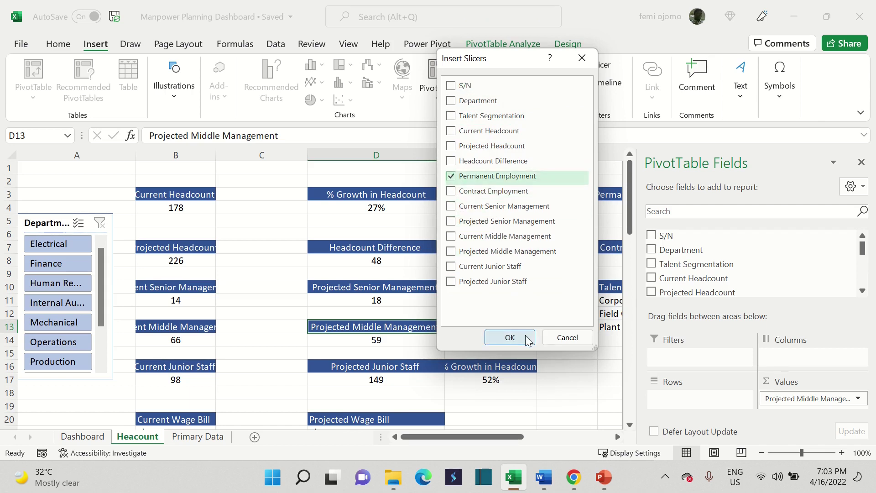
pyautogui.click(510, 338)
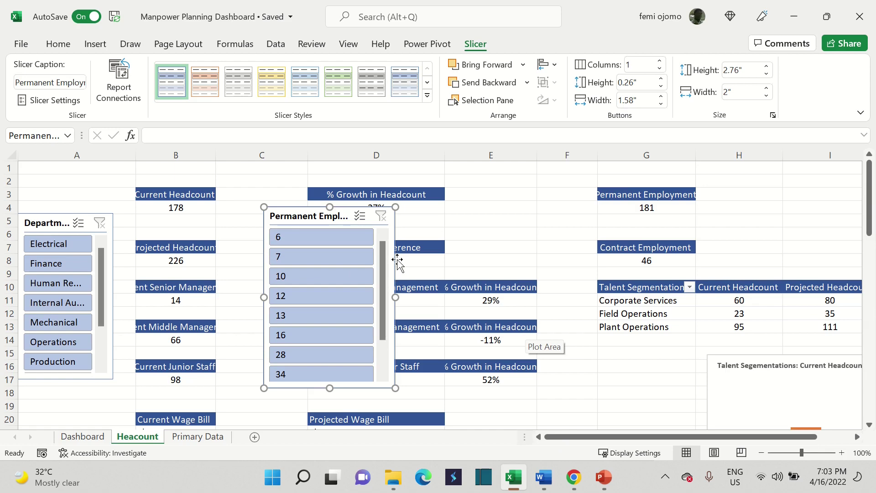
pyautogui.hotkey('ctrl', 'z')
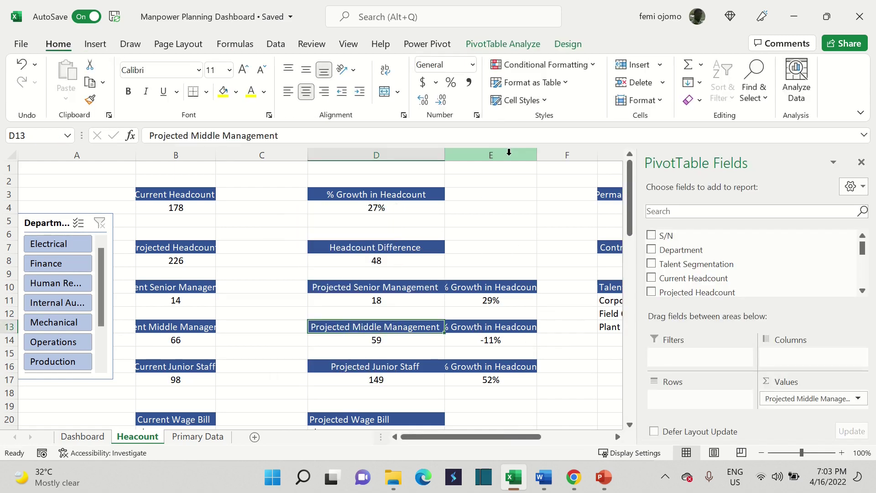
# Step: Insert a Talent Segmentation slicer from the Projected Middle Management PivotTable on the Heacount sheet
pyautogui.click(493, 44)
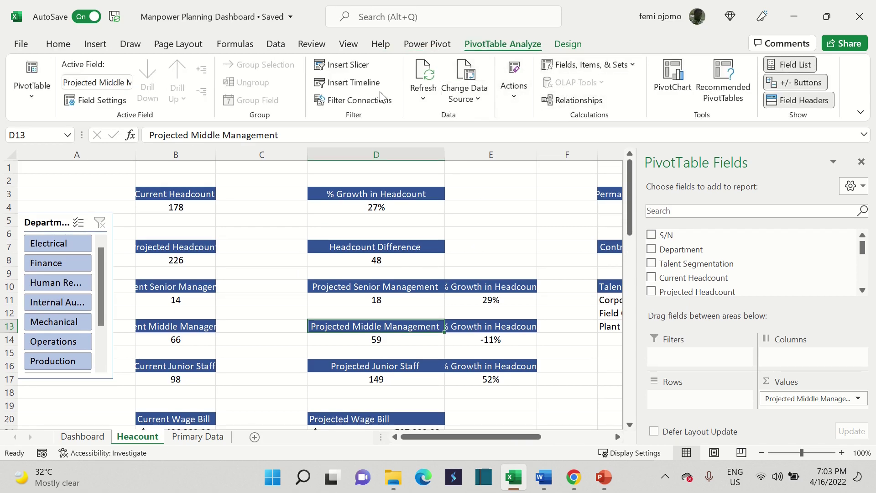
pyautogui.click(358, 66)
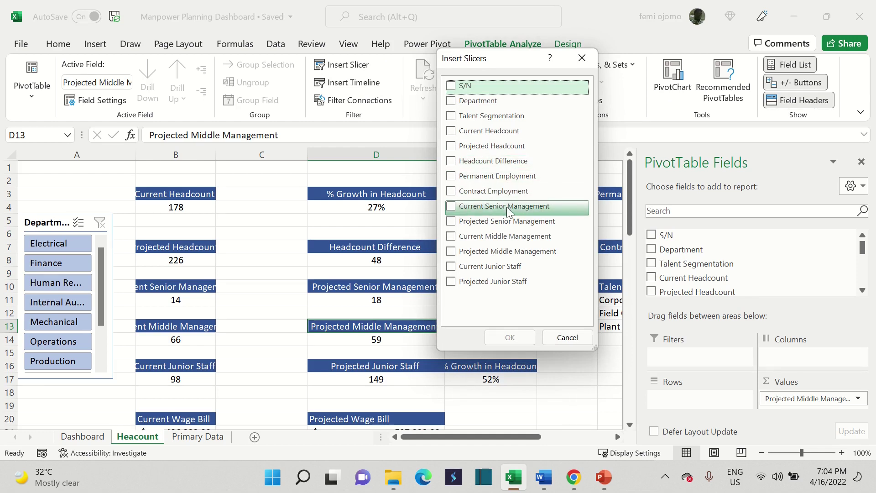
pyautogui.click(470, 118)
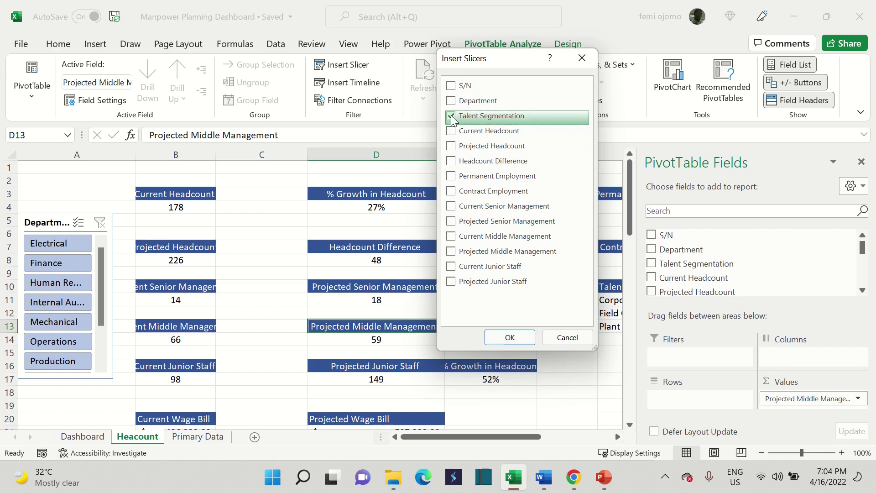
pyautogui.click(510, 337)
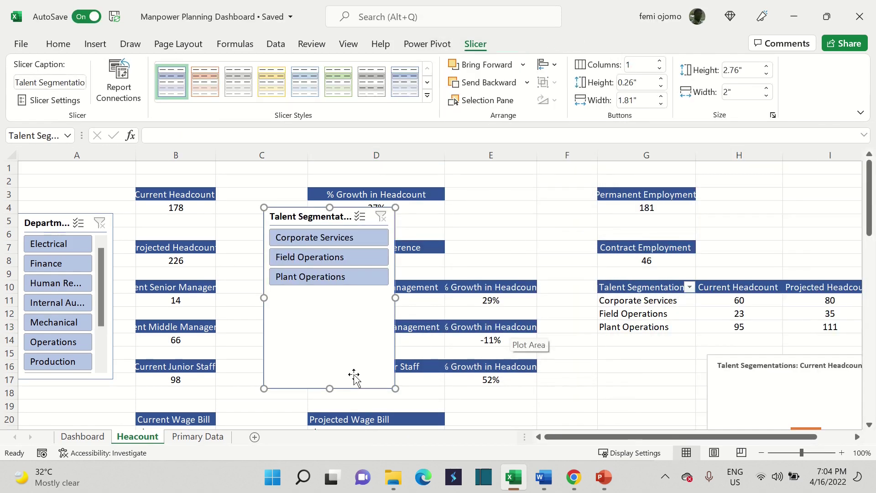
# Step: Shorten the Talent Segmentation slicer to 1.41" high and connect it to PivotTable10 through PivotTable13, PivotTable6, PivotTable7 and PivotTable9
pyautogui.moveTo(330, 389); pyautogui.dragTo(348, 300)
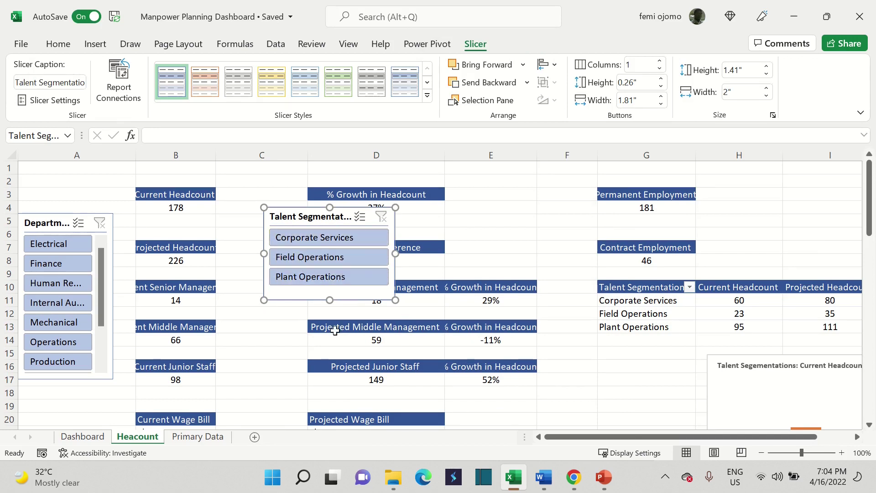
pyautogui.click(132, 96)
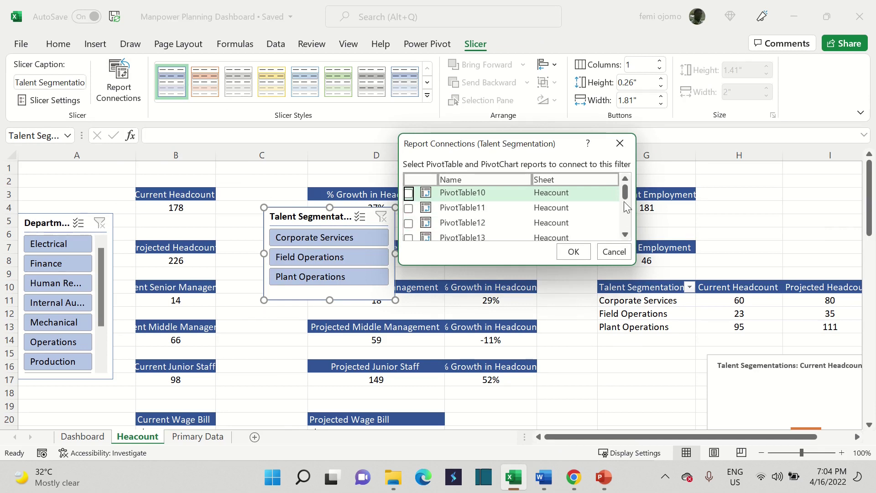
pyautogui.moveTo(625, 193)
pyautogui.mouseDown()
pyautogui.moveTo(626, 223)
pyautogui.moveTo(628, 188)
pyautogui.mouseUp()
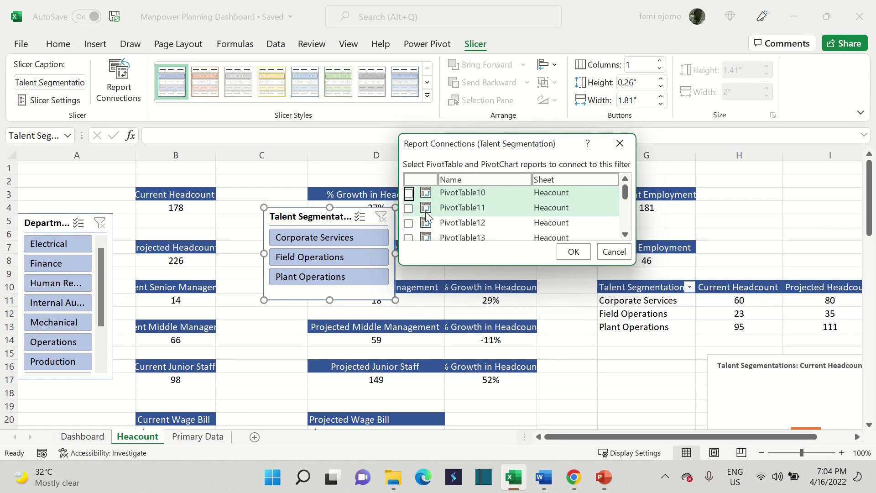
pyautogui.click(408, 194)
pyautogui.click(408, 208)
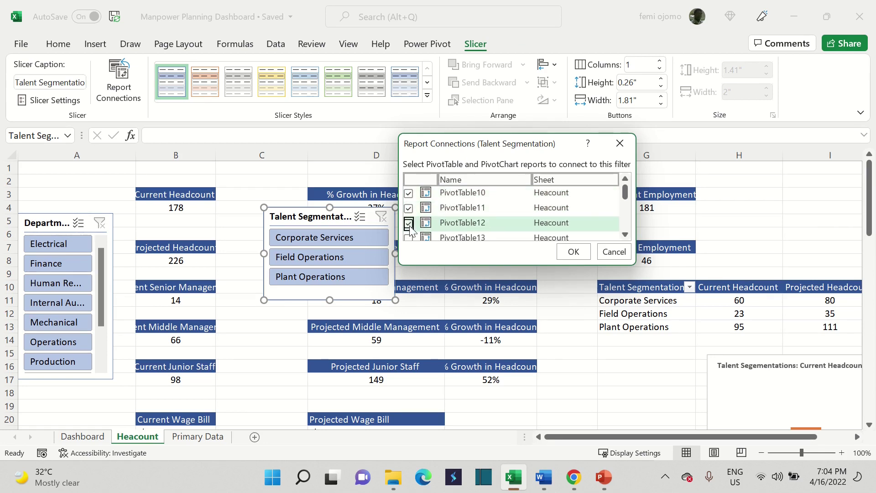
pyautogui.click(409, 223)
pyautogui.click(410, 238)
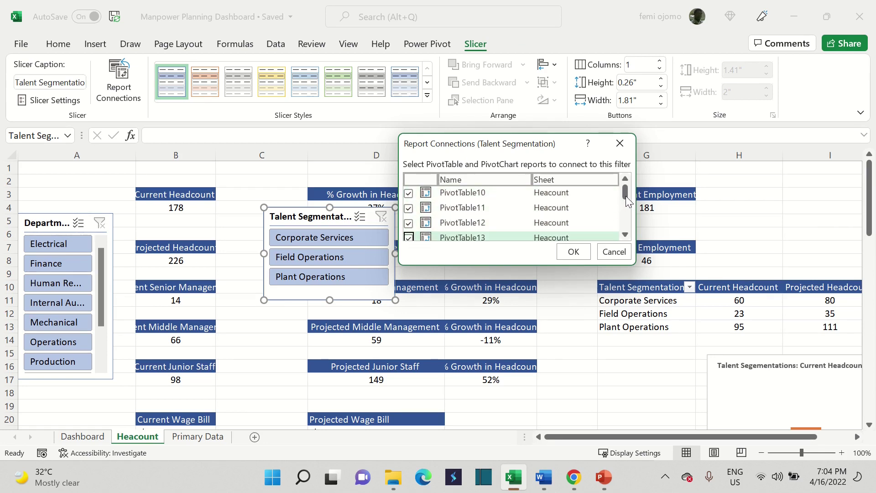
pyautogui.moveTo(626, 196); pyautogui.dragTo(626, 221)
pyautogui.click(409, 202)
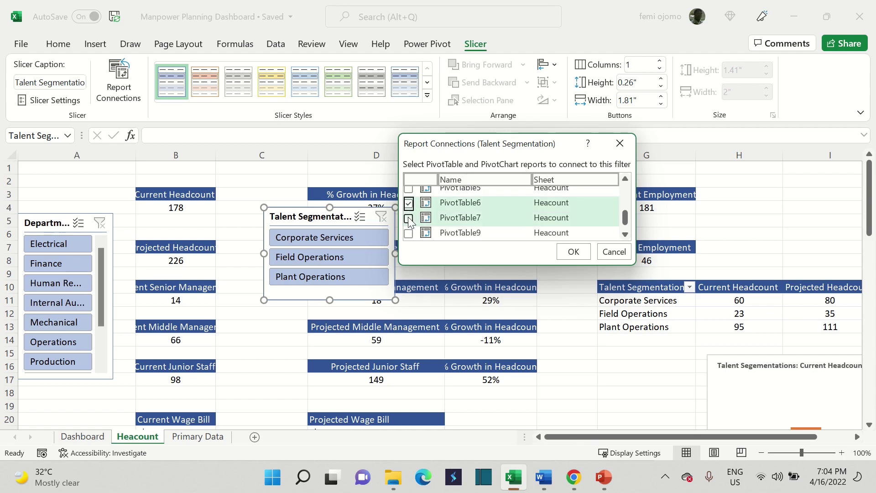
pyautogui.click(408, 218)
pyautogui.click(409, 233)
pyautogui.click(574, 252)
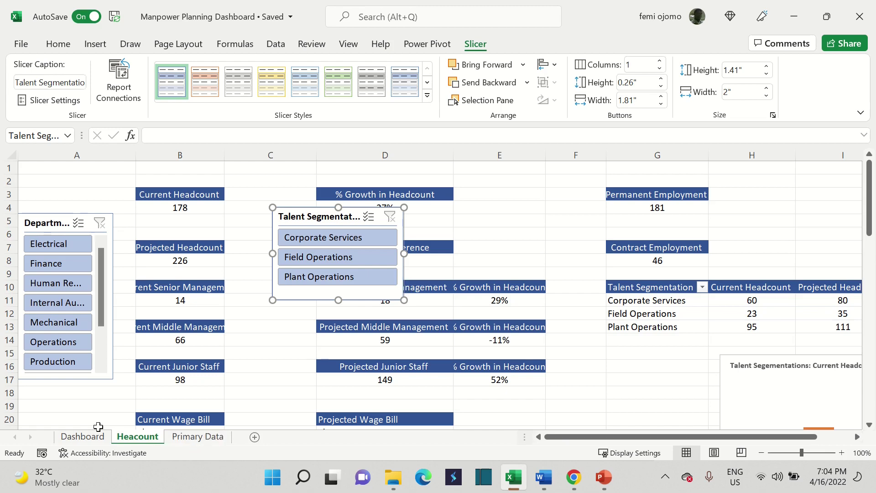
# Step: Paste the Talent Segmentation slicer below the Department slicer on the Dashboard sheet, and test it by filtering to Corporate Services and clearing the filter
pyautogui.click(83, 436)
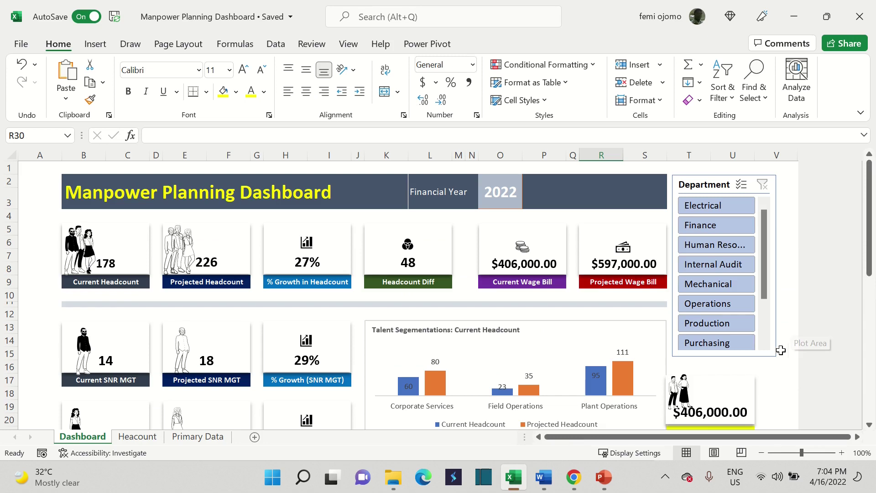
pyautogui.click(775, 382)
pyautogui.hotkey('ctrl', 'v')
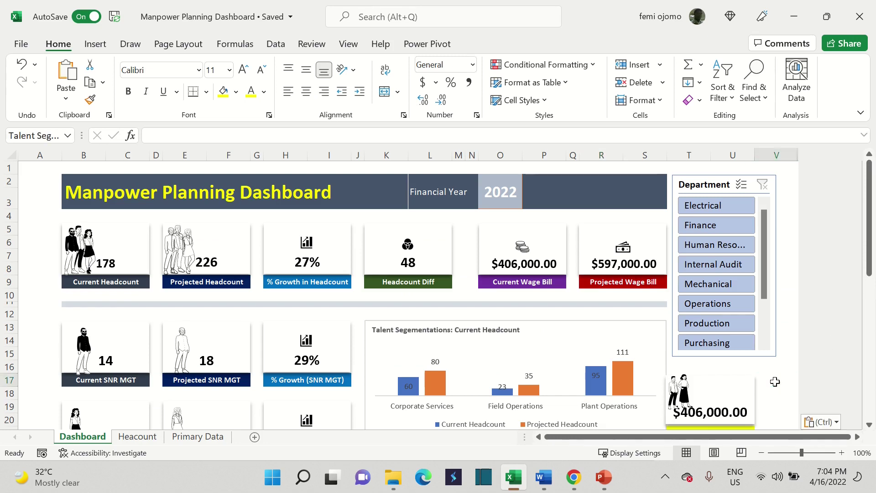
pyautogui.moveTo(775, 383); pyautogui.dragTo(719, 346)
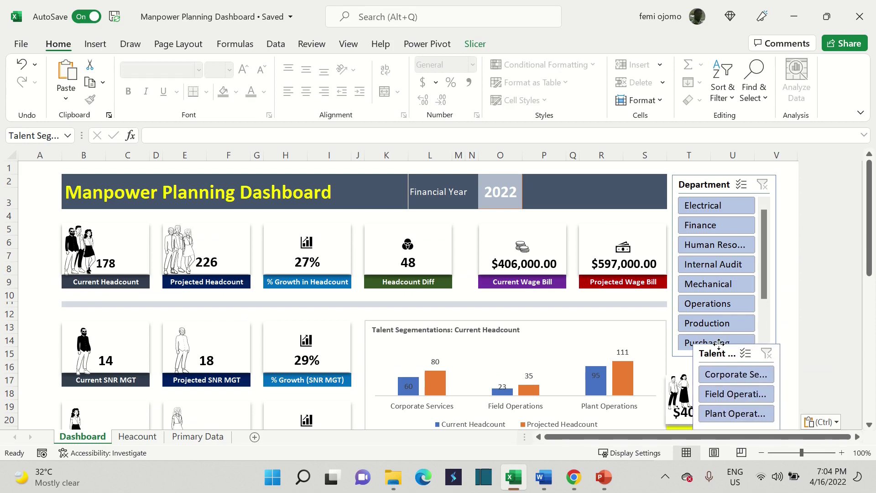
pyautogui.click(729, 375)
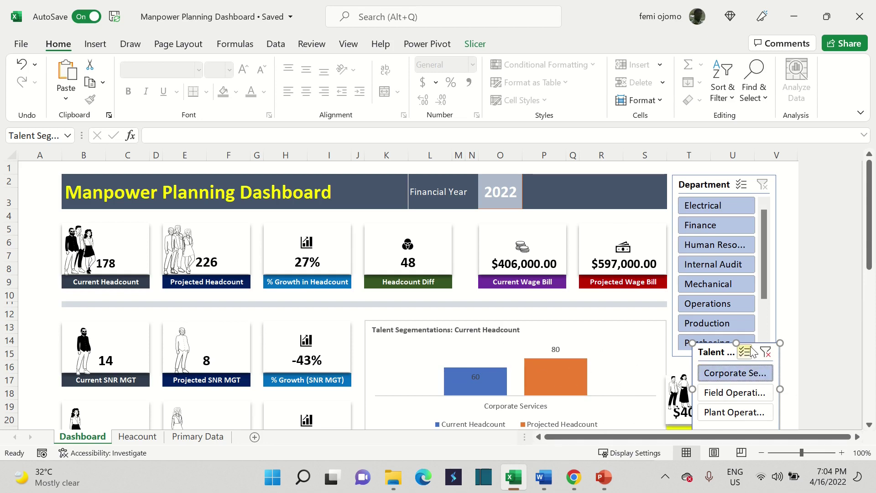
pyautogui.click(767, 353)
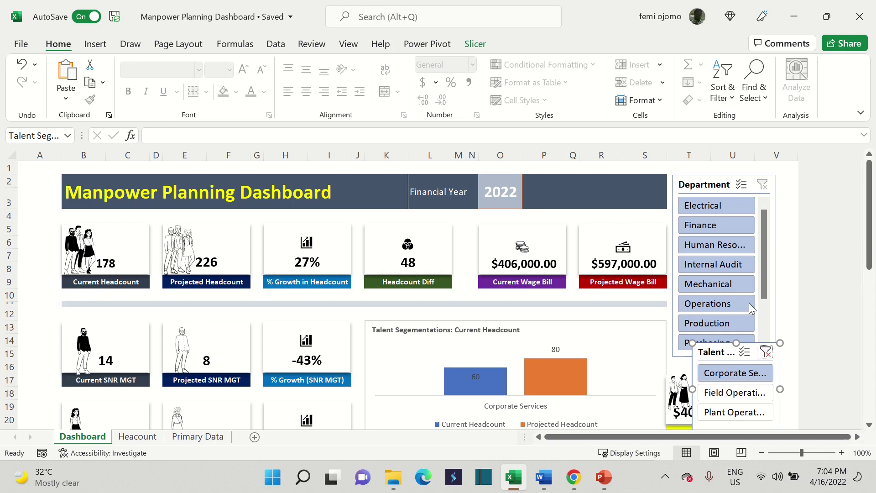
# Step: Filter the dashboard by the Electrical, Human Resources and Internal Audit departments one at a time, and clear the Department filter
pyautogui.click(721, 204)
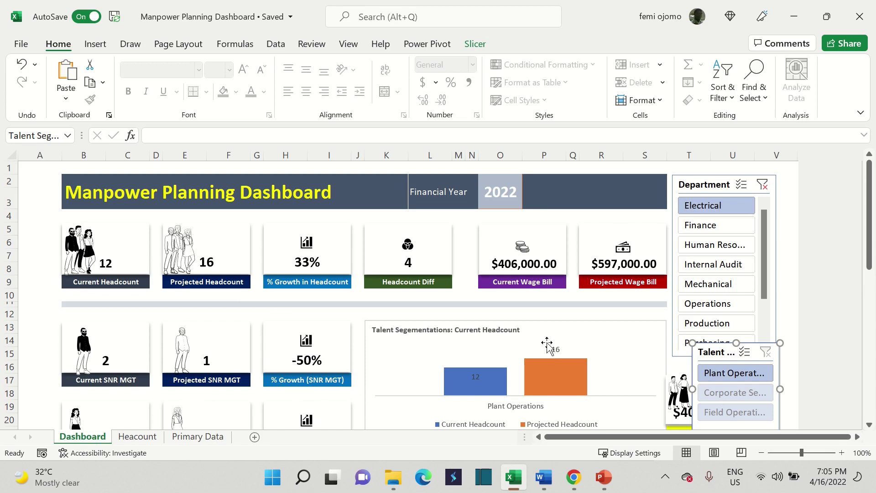
pyautogui.click(718, 245)
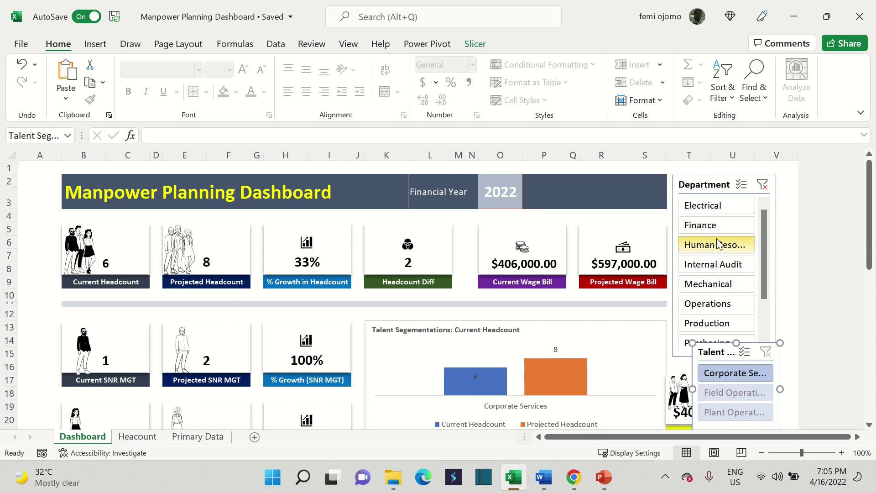
pyautogui.click(701, 268)
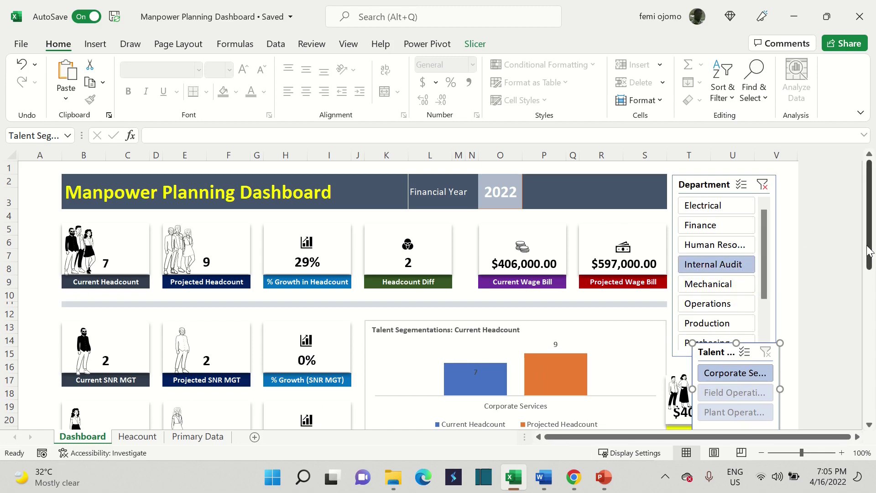
pyautogui.moveTo(869, 252)
pyautogui.mouseDown()
pyautogui.moveTo(869, 406)
pyautogui.moveTo(869, 255)
pyautogui.mouseUp()
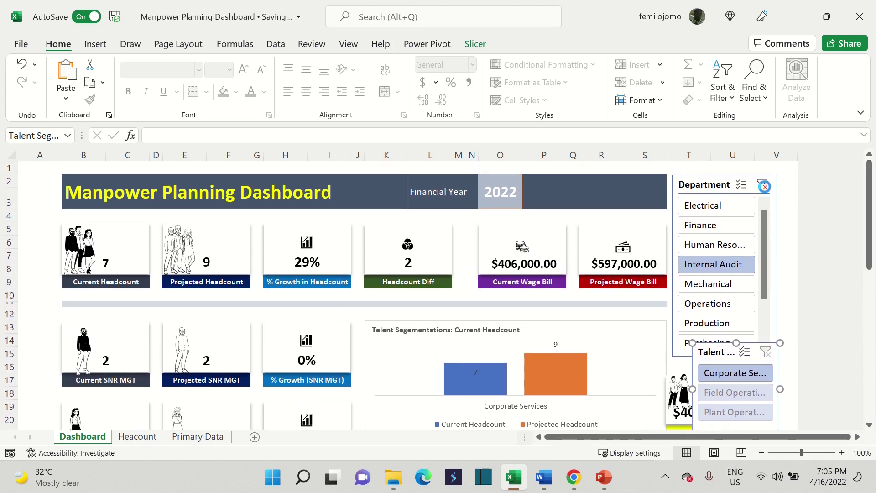
pyautogui.click(763, 185)
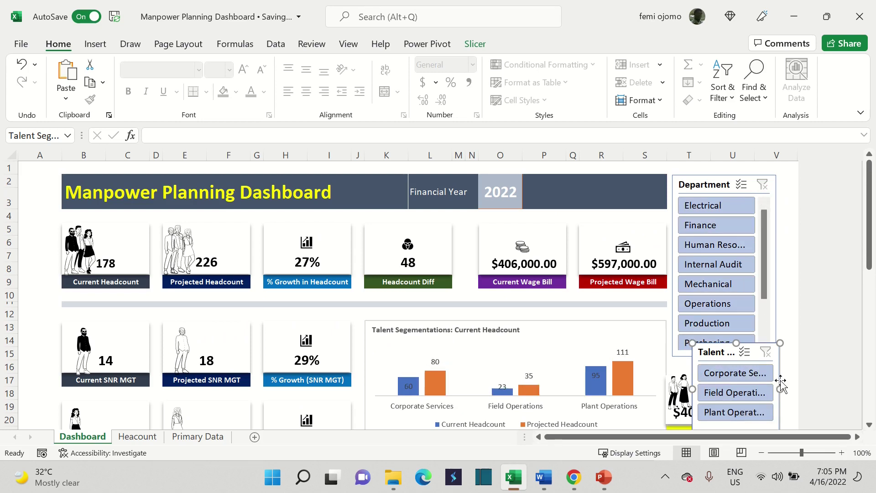
# Step: Delete the pasted Talent Segmentation slicer from the Dashboard sheet
pyautogui.press('Delete')
pyautogui.click(781, 380)
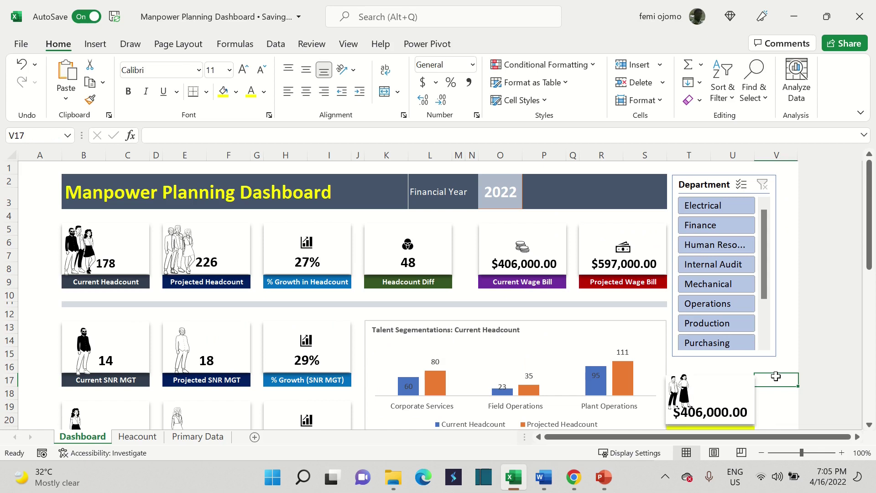